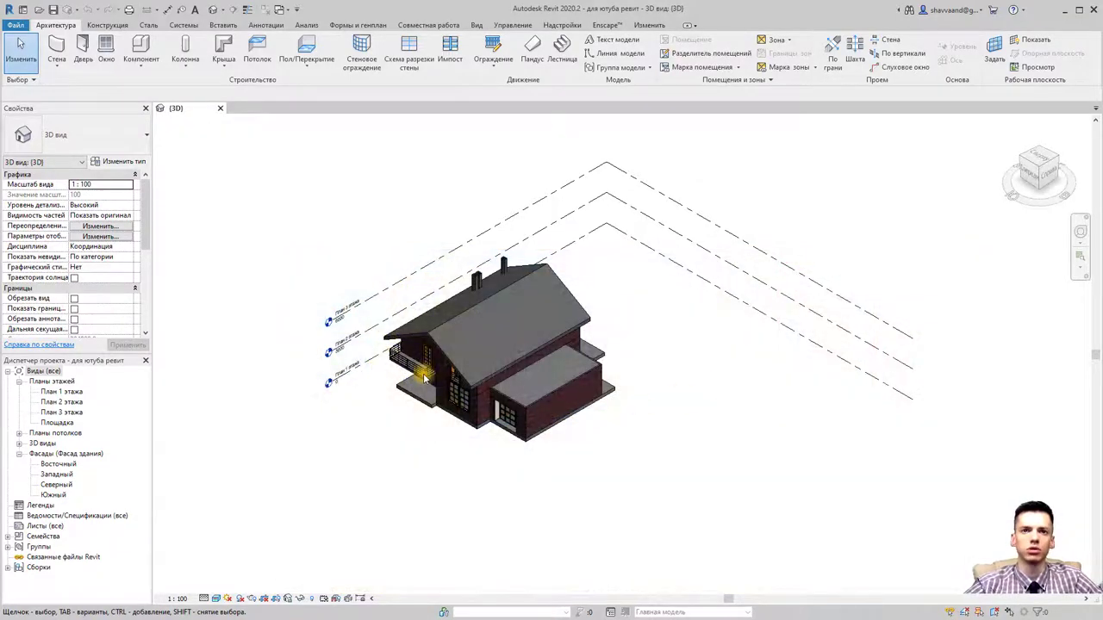
Step: Delete the old balcony railing in 3D and switch to the План 2 этажа plan
{"action": "scroll", "coordinate": [423, 379], "scroll_direction": "up", "scroll_amount": 5}
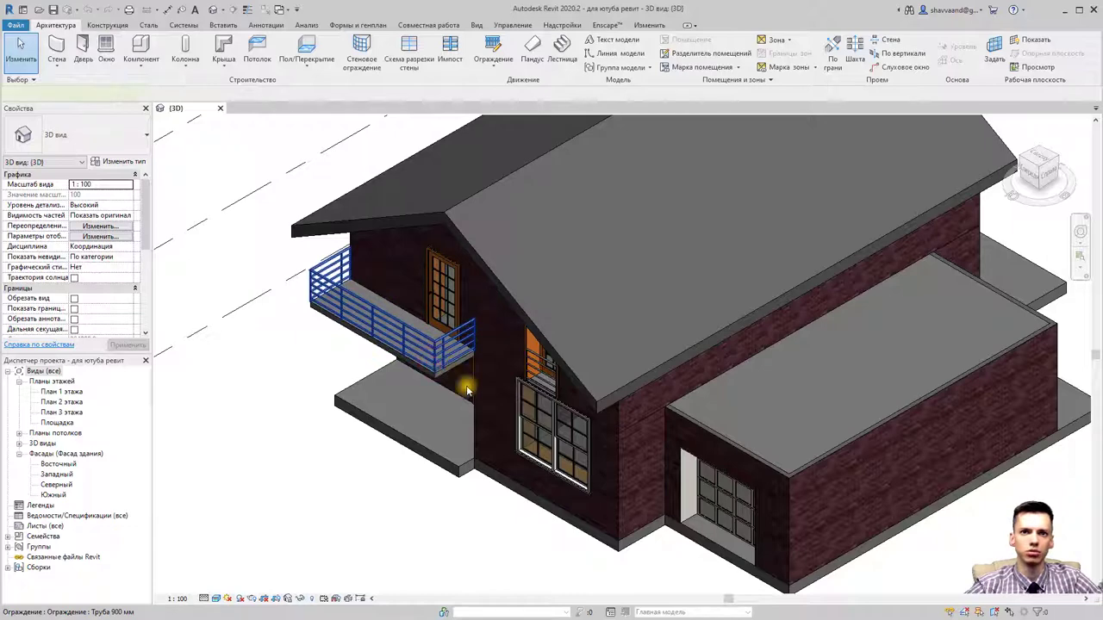
{"action": "left_click", "coordinate": [445, 366]}
{"action": "double_click", "coordinate": [435, 377]}
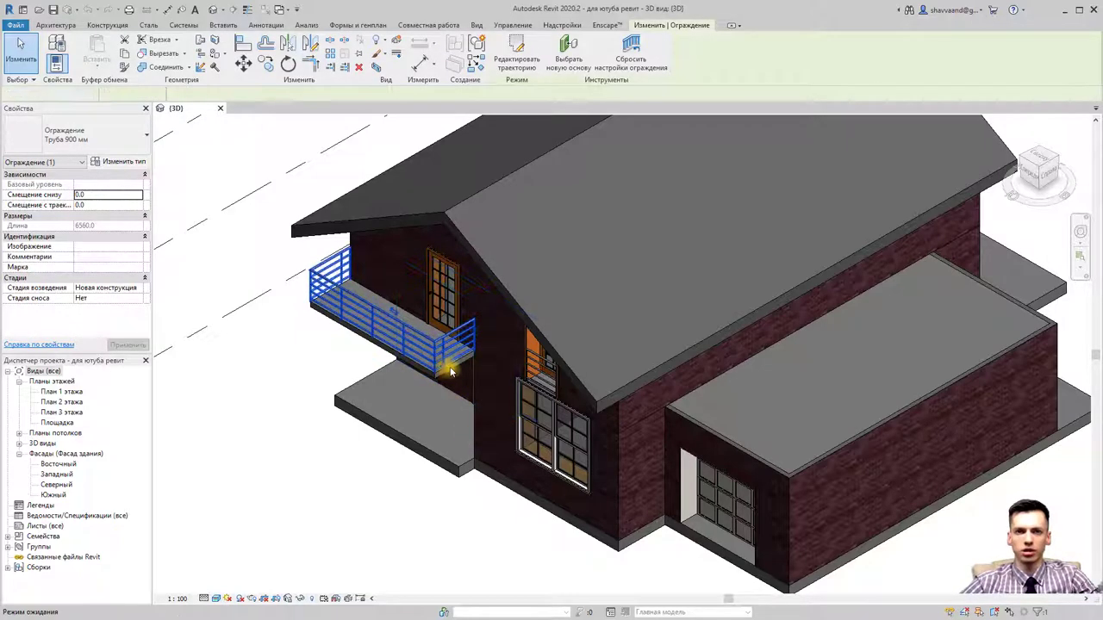
{"action": "key", "text": "Delete"}
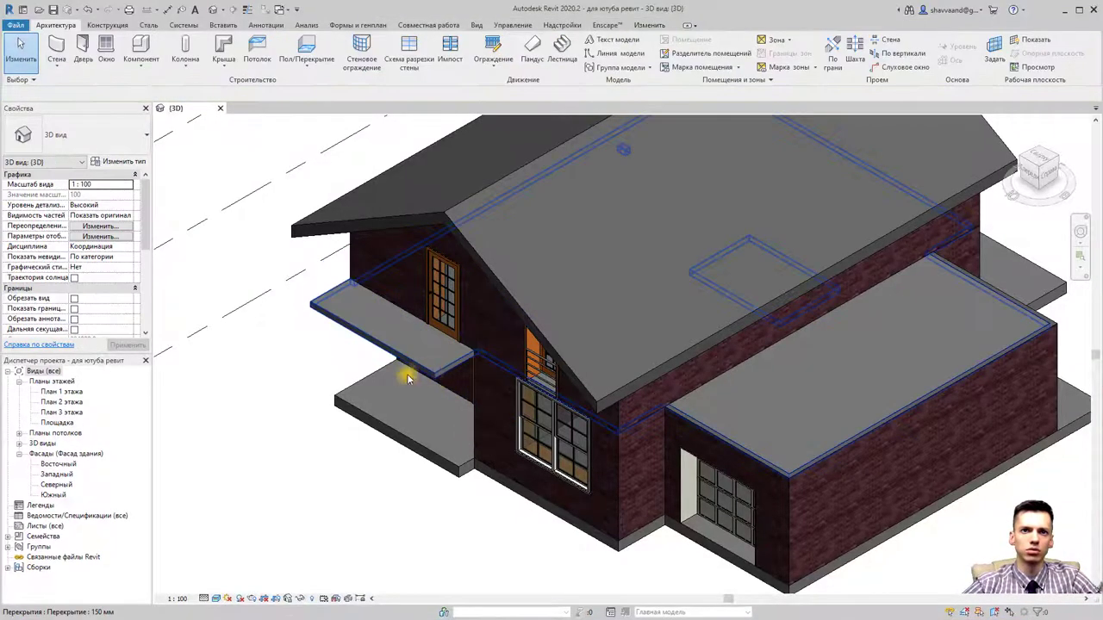
{"action": "double_click", "coordinate": [72, 403]}
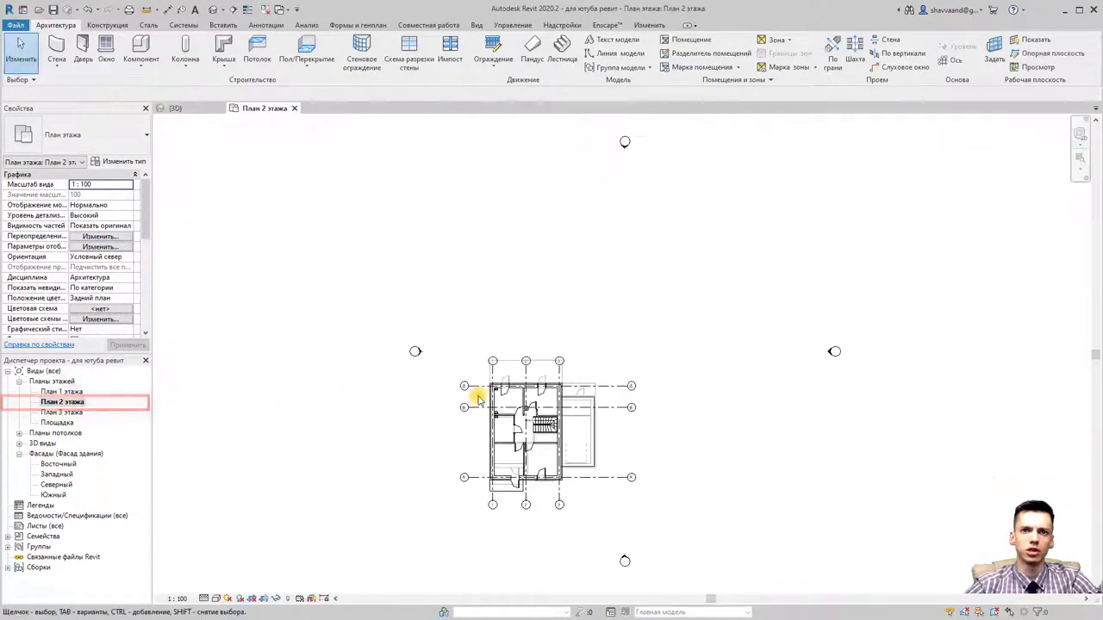
Step: Start an 1100 mm railing Sketch Path with the Line tool, zoomed into the lower walls
{"action": "scroll", "coordinate": [512, 486], "scroll_direction": "up", "scroll_amount": 2}
{"action": "scroll", "coordinate": [485, 499], "scroll_direction": "up", "scroll_amount": 3}
{"action": "scroll", "coordinate": [585, 479], "scroll_direction": "up", "scroll_amount": 2}
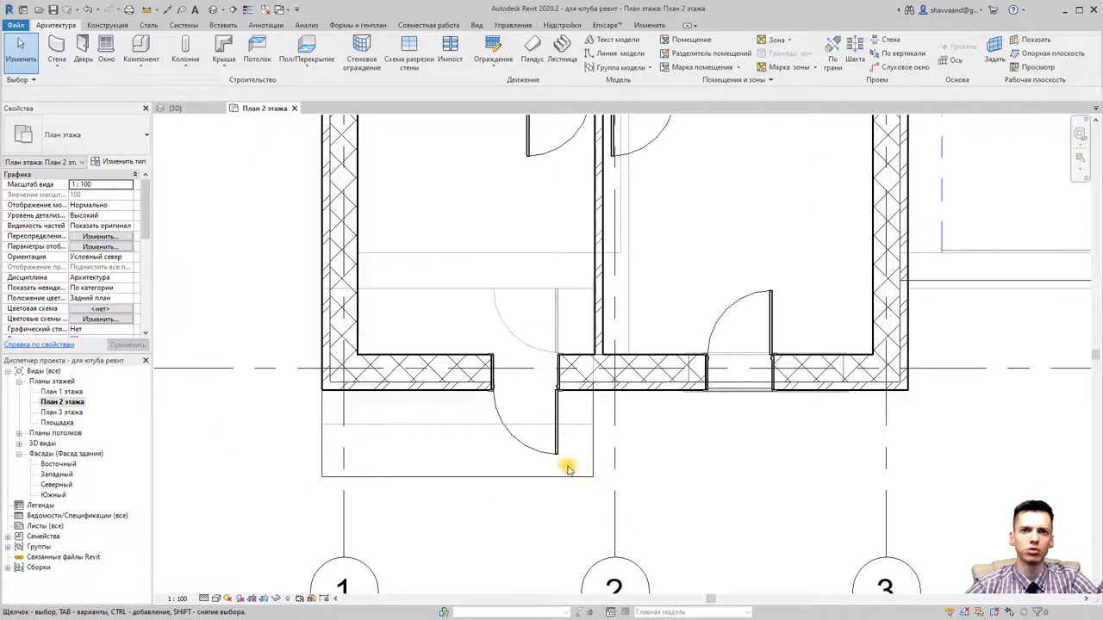
{"action": "left_click", "coordinate": [494, 67]}
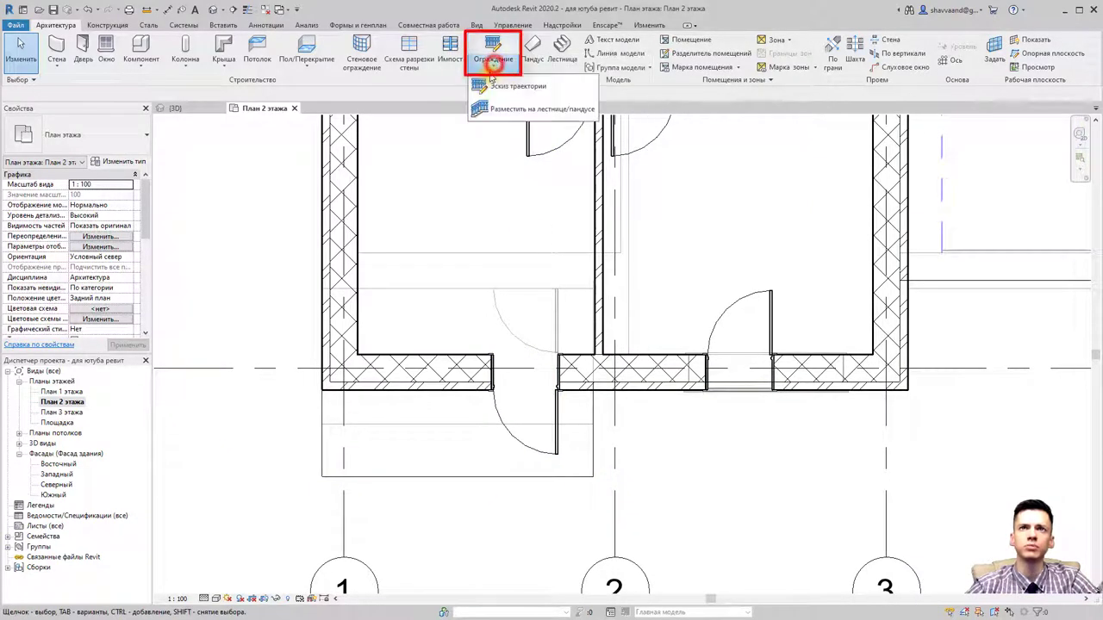
{"action": "left_click", "coordinate": [497, 86]}
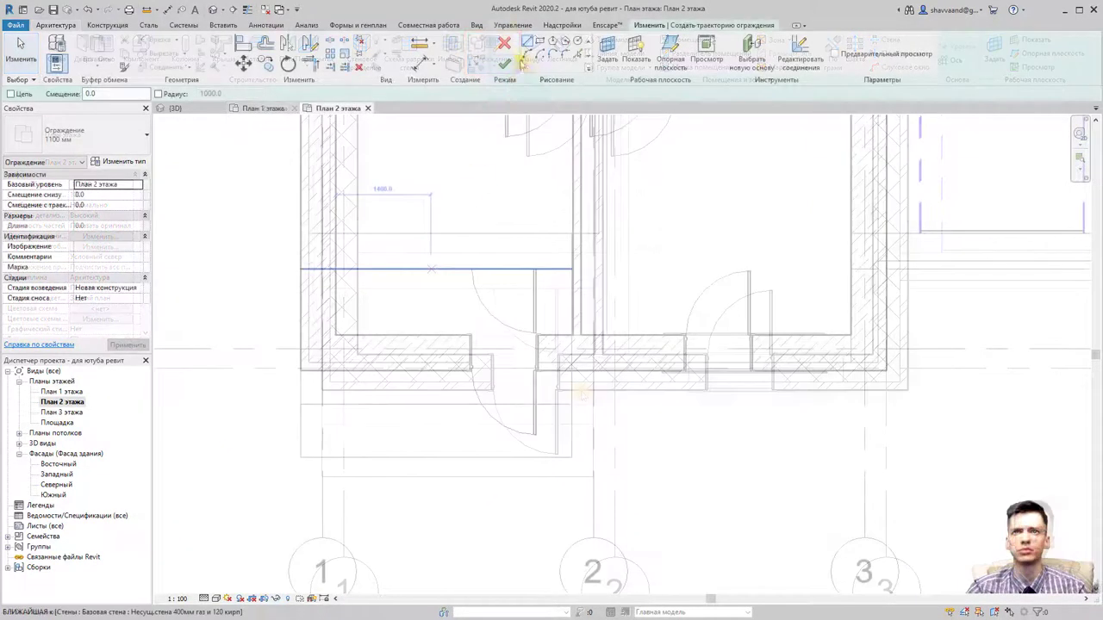
{"action": "left_click", "coordinate": [528, 45]}
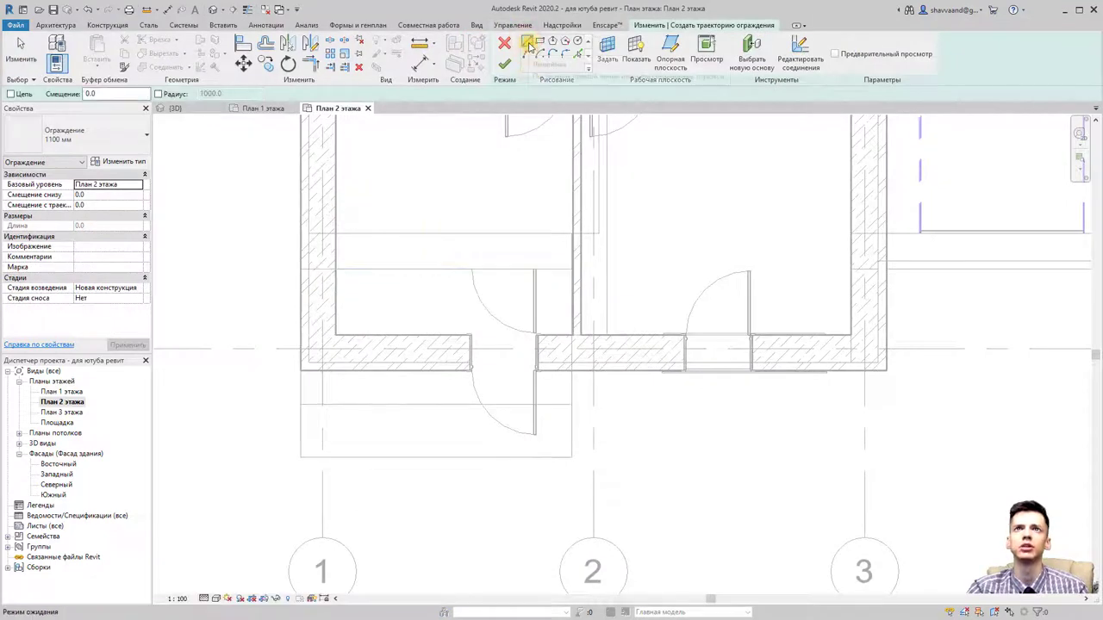
{"action": "scroll", "coordinate": [564, 367], "scroll_direction": "up", "scroll_amount": 2}
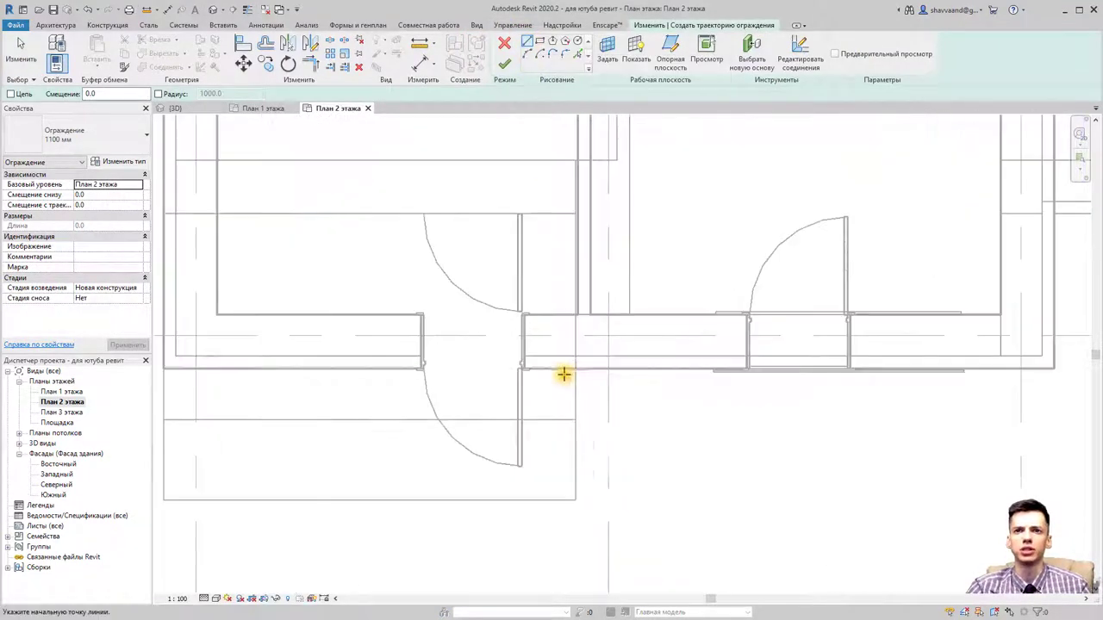
{"action": "scroll", "coordinate": [566, 369], "scroll_direction": "up", "scroll_amount": 2}
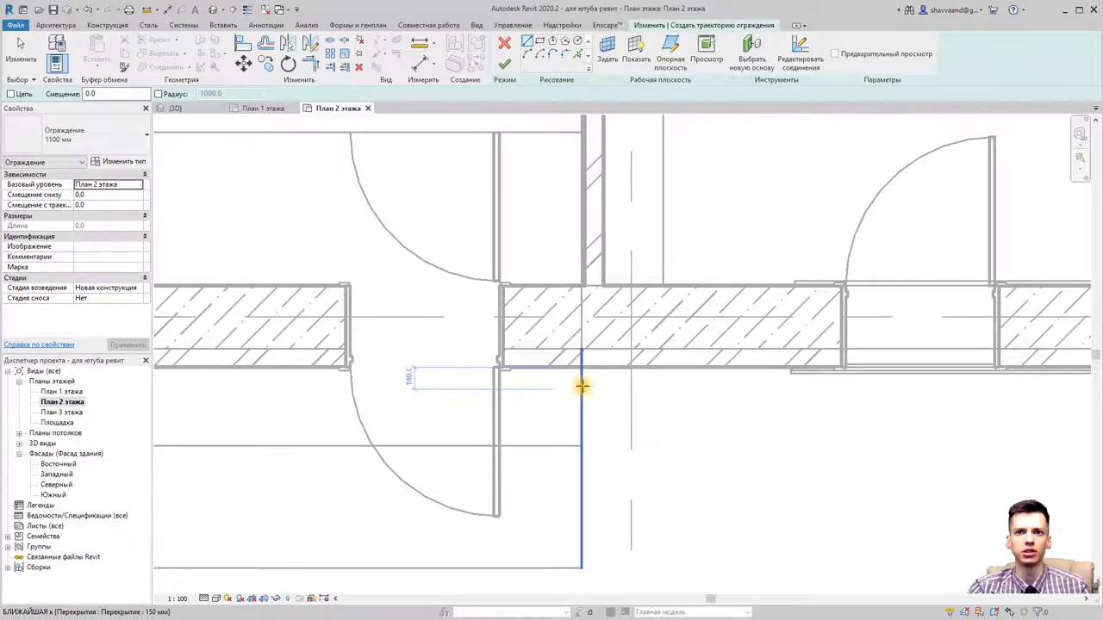
{"action": "scroll", "coordinate": [546, 492], "scroll_direction": "down", "scroll_amount": 1}
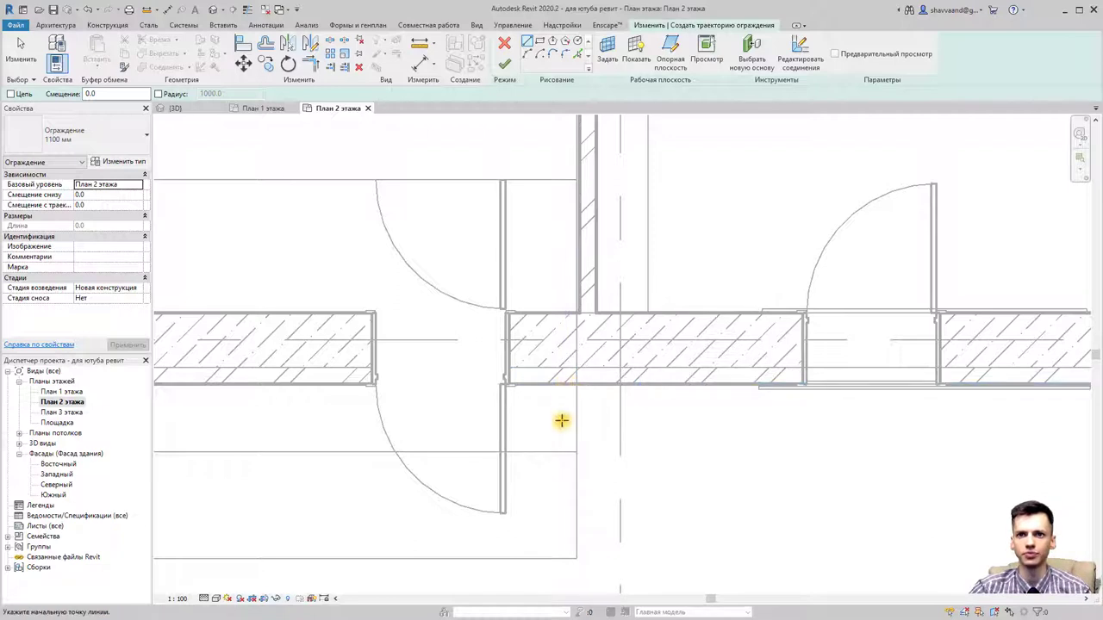
Step: Draw the railing path from the wall face down, 4000 mm left, and back to the wall
{"action": "left_click", "coordinate": [562, 385]}
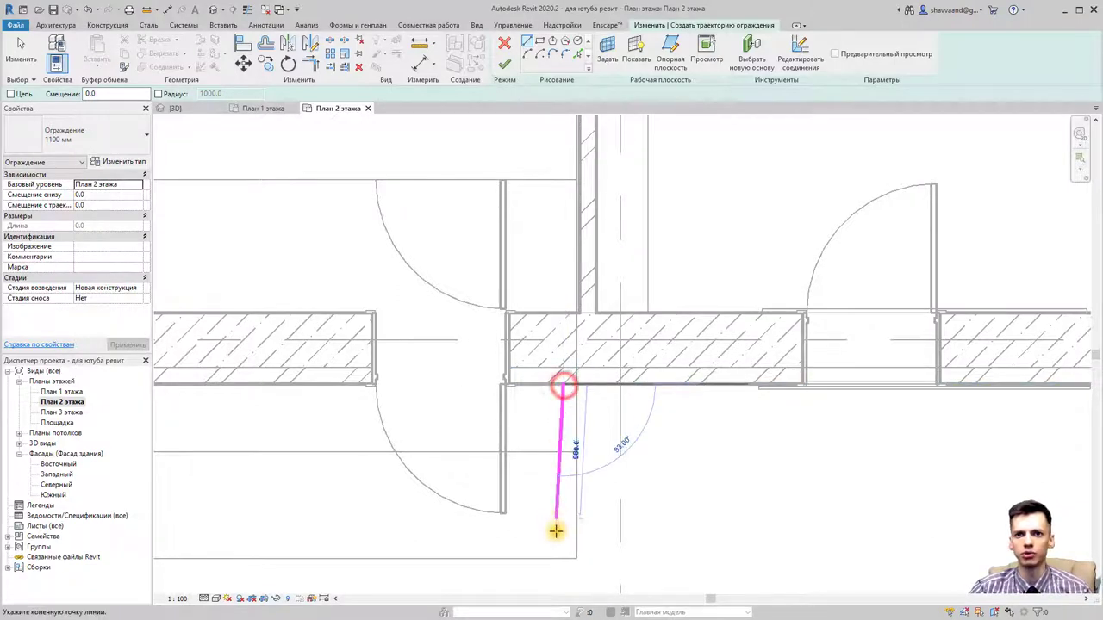
{"action": "key", "text": "Escape"}
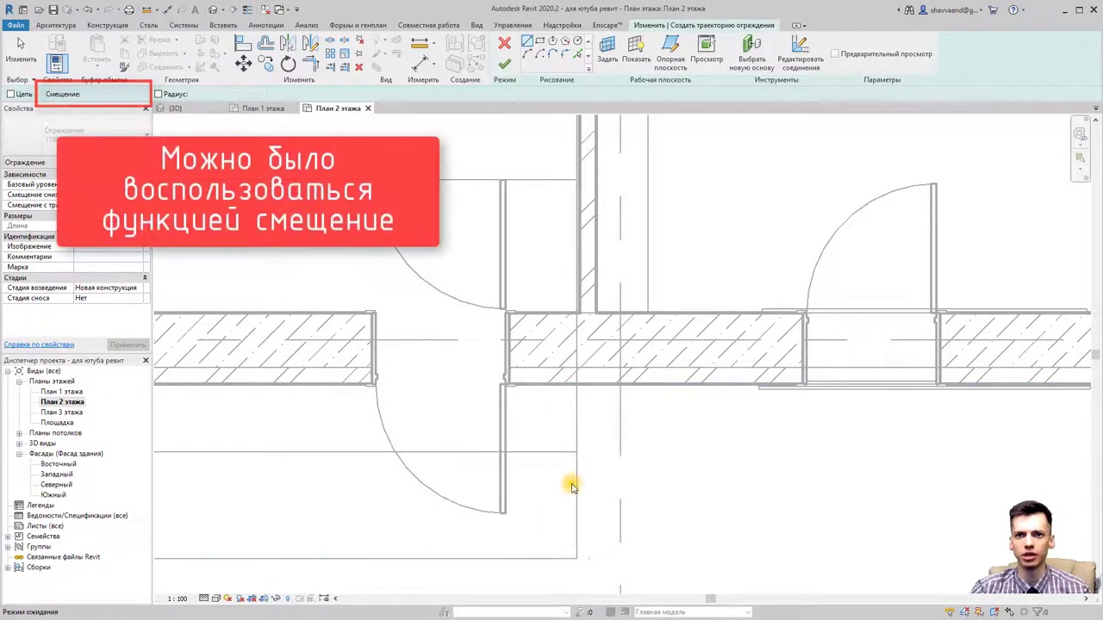
{"action": "left_click", "coordinate": [577, 385]}
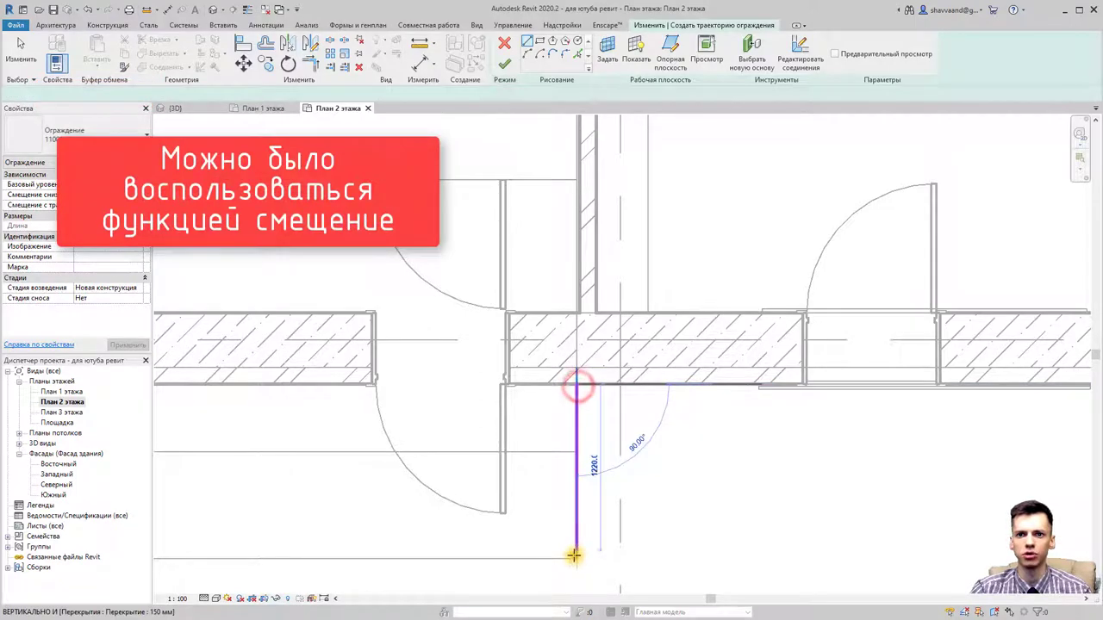
{"action": "left_click", "coordinate": [573, 556]}
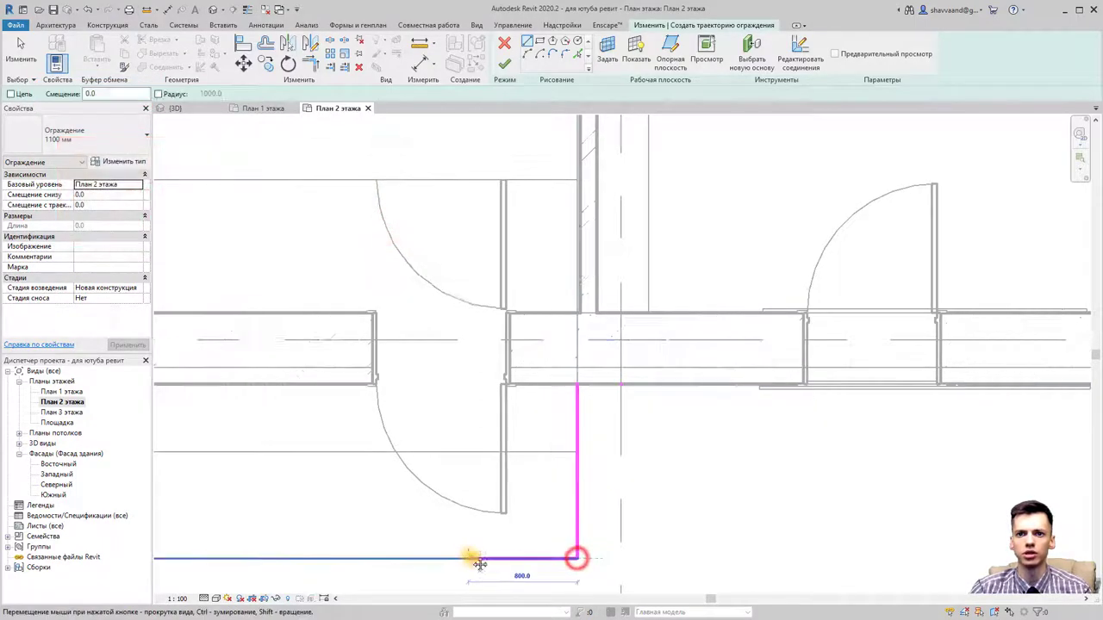
{"action": "middle_click_drag", "start_coordinate": [174, 562], "coordinate": [393, 546]}
{"action": "left_click", "coordinate": [248, 540]}
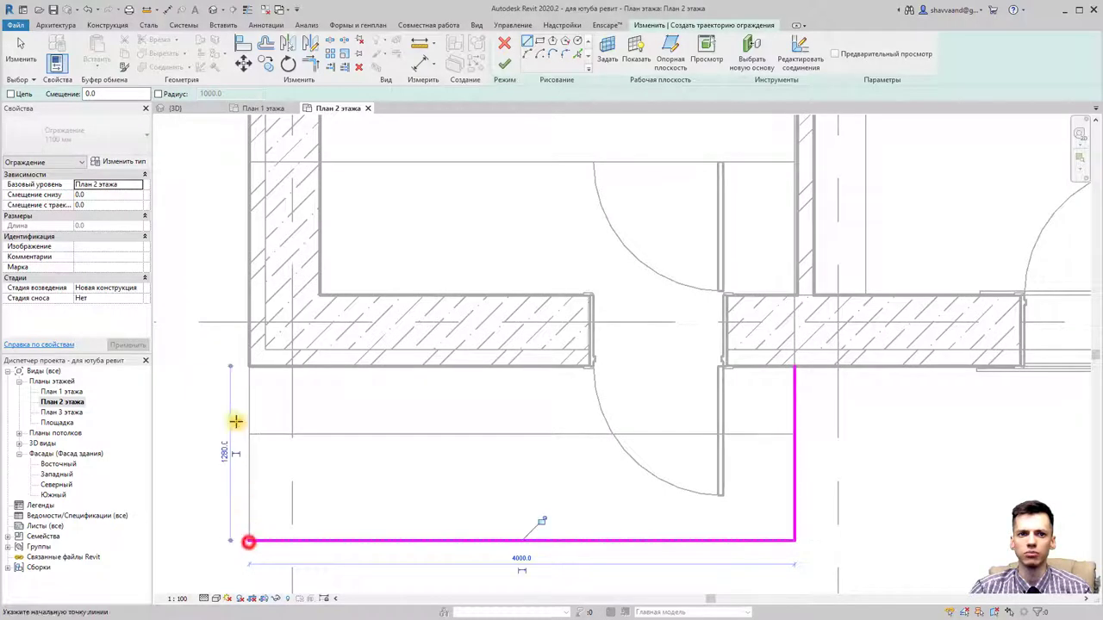
{"action": "left_click", "coordinate": [248, 362]}
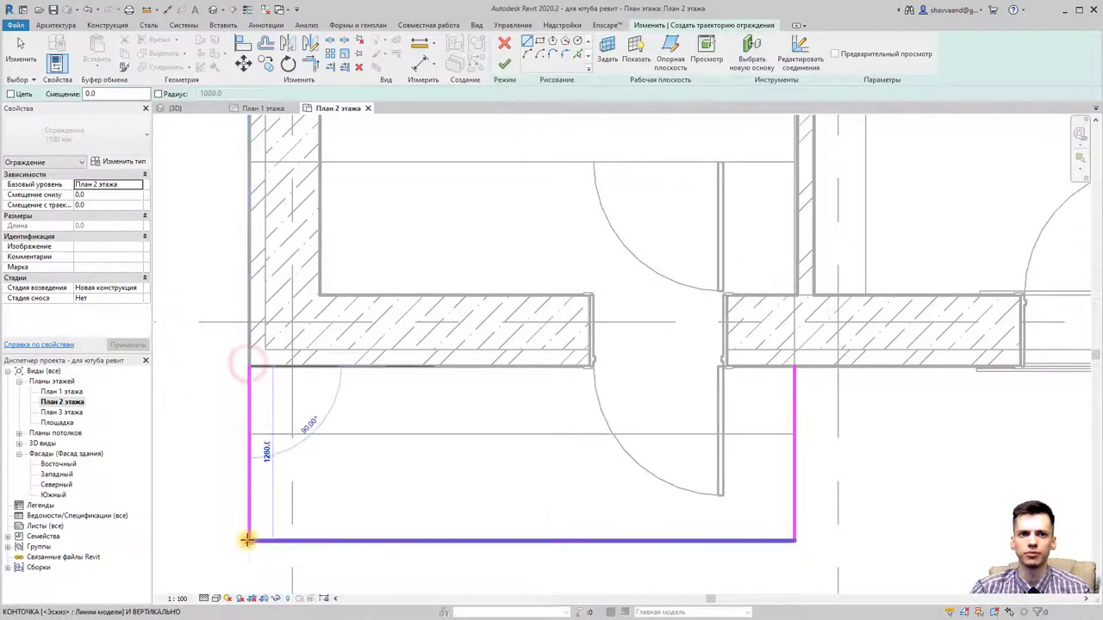
{"action": "left_click", "coordinate": [247, 538]}
Step: Check the path's side length (about 1280 mm) and its 4000 mm width dimension
{"action": "left_click", "coordinate": [249, 445]}
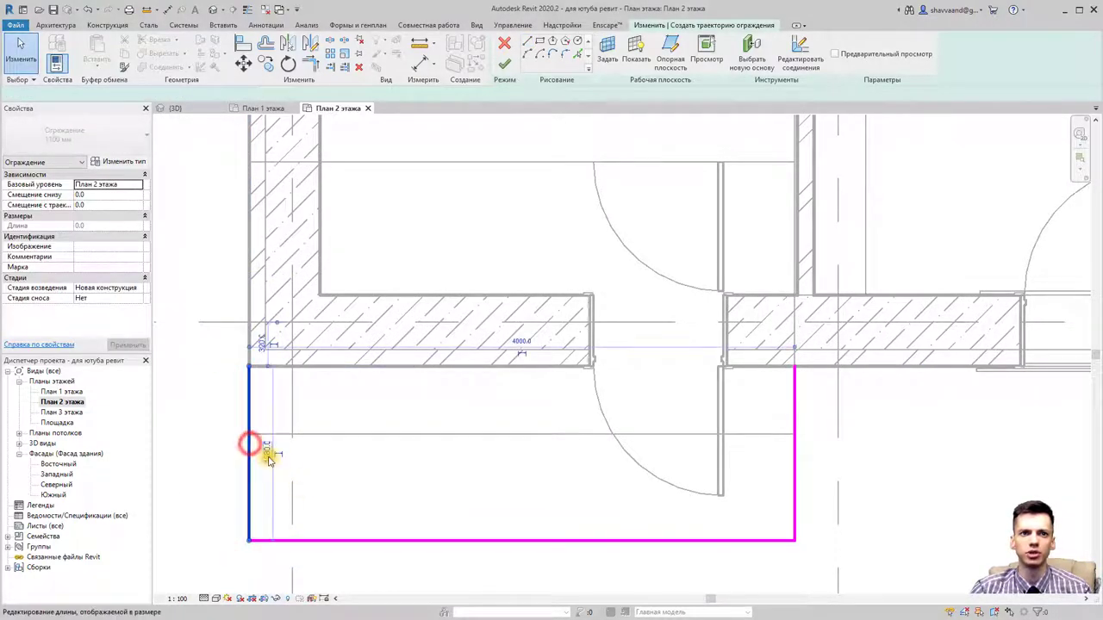
{"action": "scroll", "coordinate": [259, 382], "scroll_direction": "up", "scroll_amount": 2}
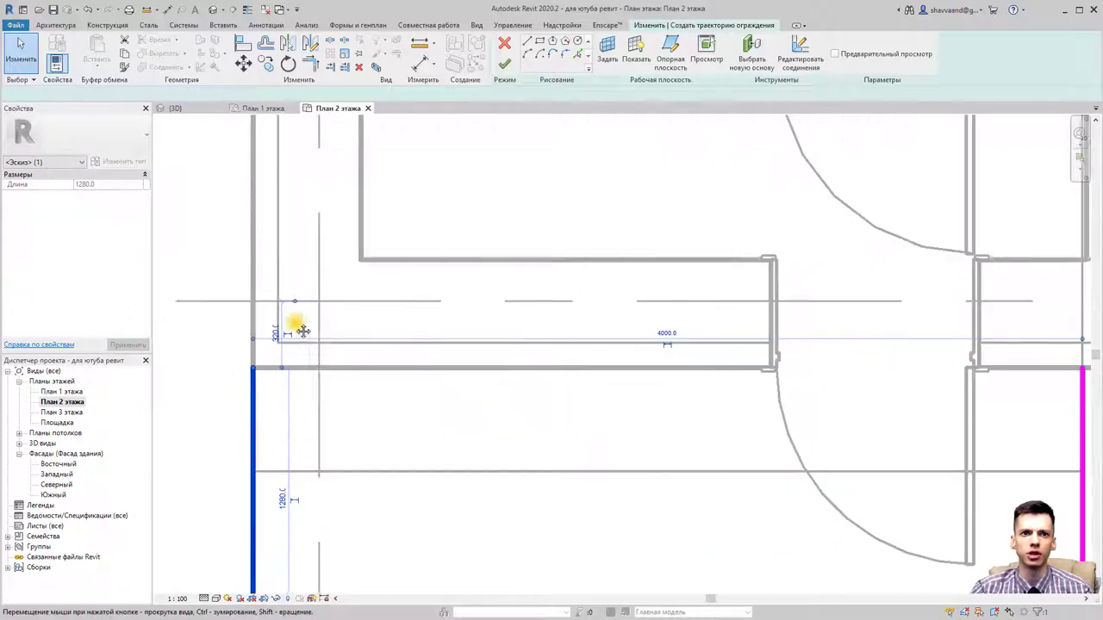
{"action": "scroll", "coordinate": [313, 344], "scroll_direction": "down", "scroll_amount": 1}
{"action": "scroll", "coordinate": [364, 341], "scroll_direction": "down", "scroll_amount": 2}
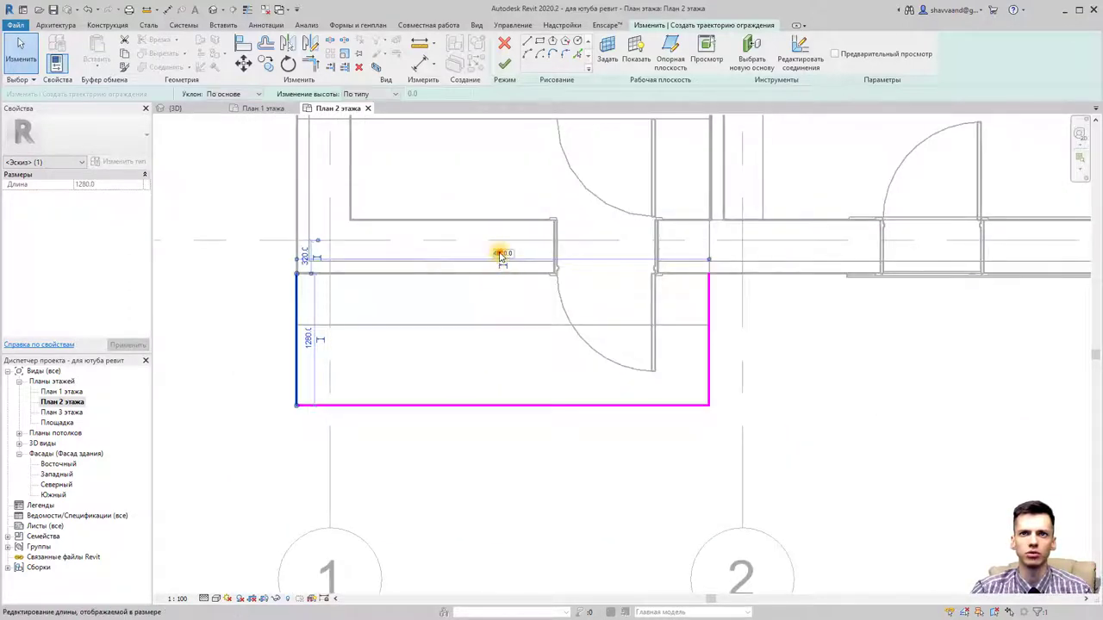
{"action": "left_click", "coordinate": [500, 254]}
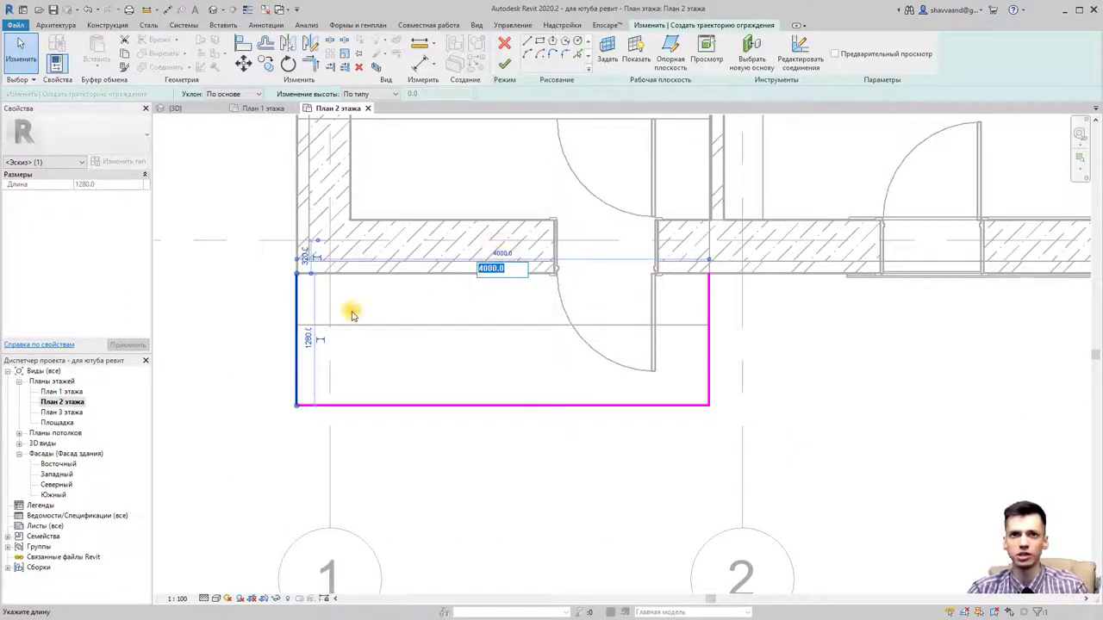
{"action": "left_click", "coordinate": [242, 63]}
Step: Move the left side of the railing path by 20 mm
{"action": "scroll", "coordinate": [301, 349], "scroll_direction": "up", "scroll_amount": 2}
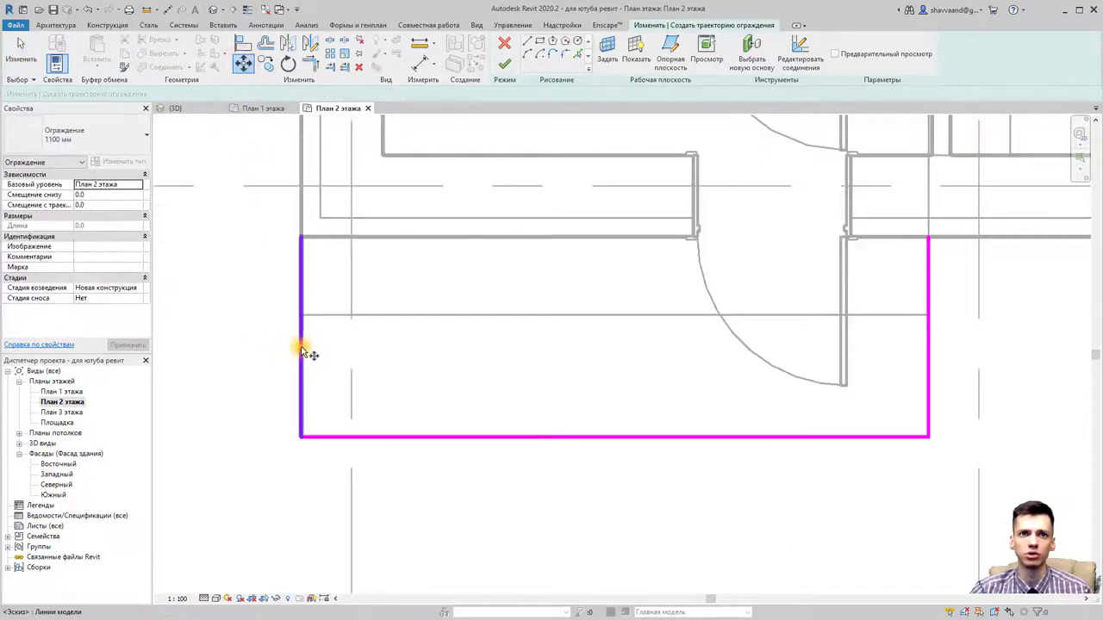
{"action": "left_click", "coordinate": [301, 348]}
{"action": "left_click", "coordinate": [300, 346]}
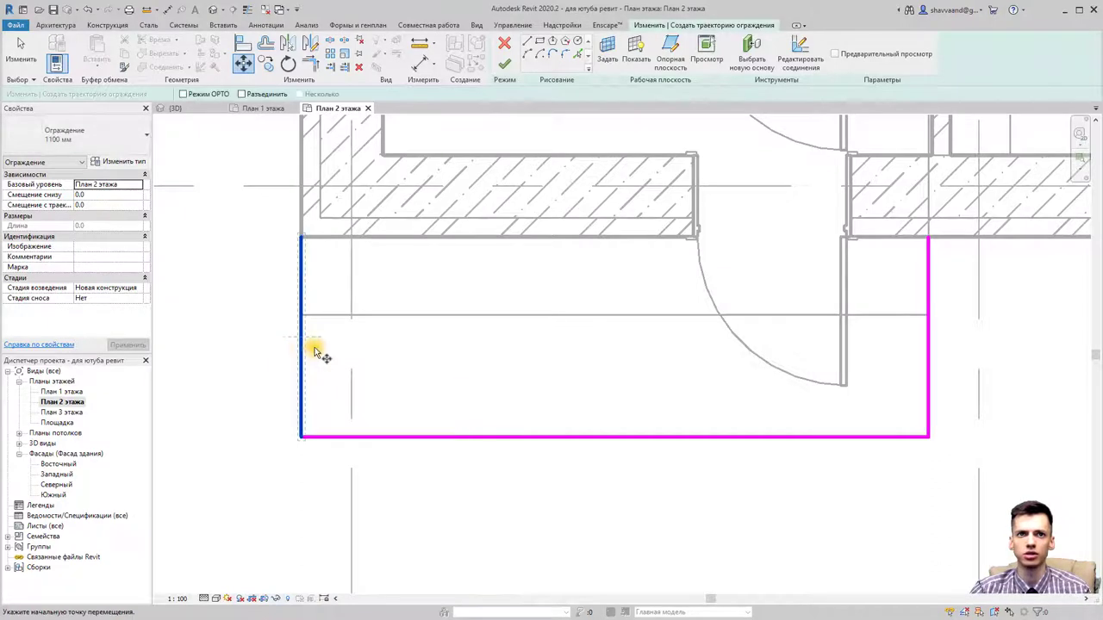
{"action": "key", "text": "m"}
{"action": "key", "text": "v"}
{"action": "left_click", "coordinate": [301, 348]}
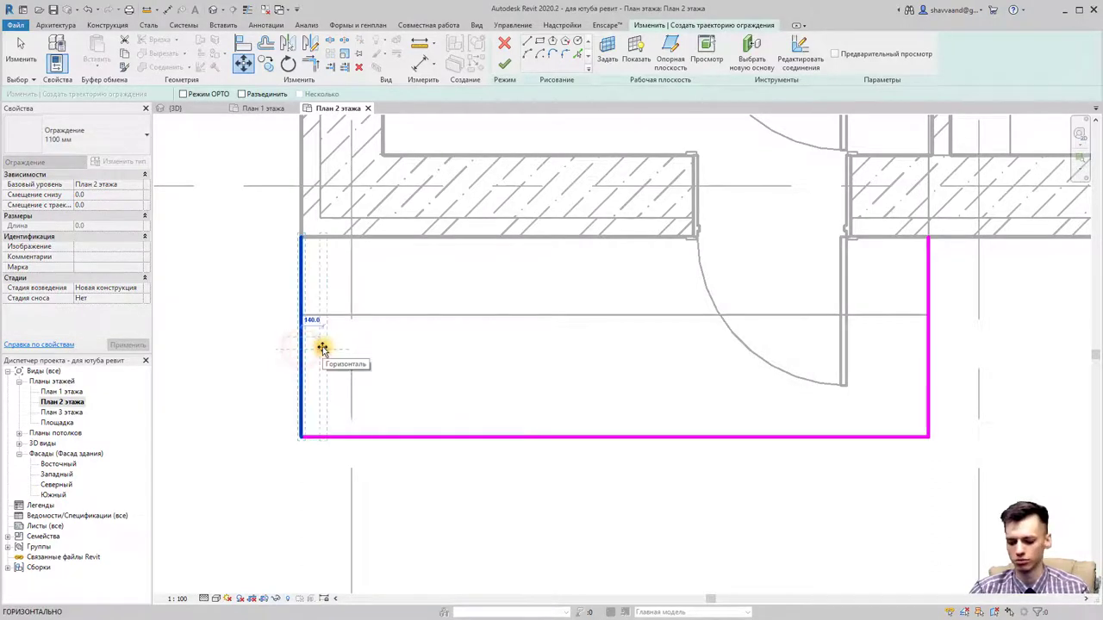
{"action": "type", "text": "20"}
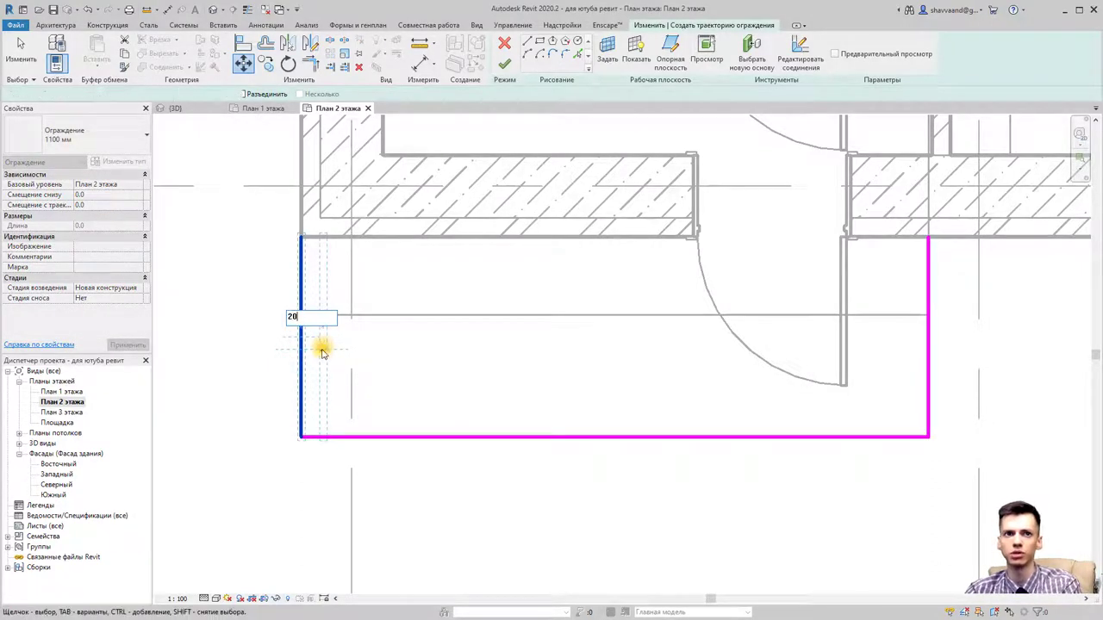
{"action": "key", "text": "Return"}
Step: Move the bottom side of the railing path by 20 mm
{"action": "left_click", "coordinate": [374, 438]}
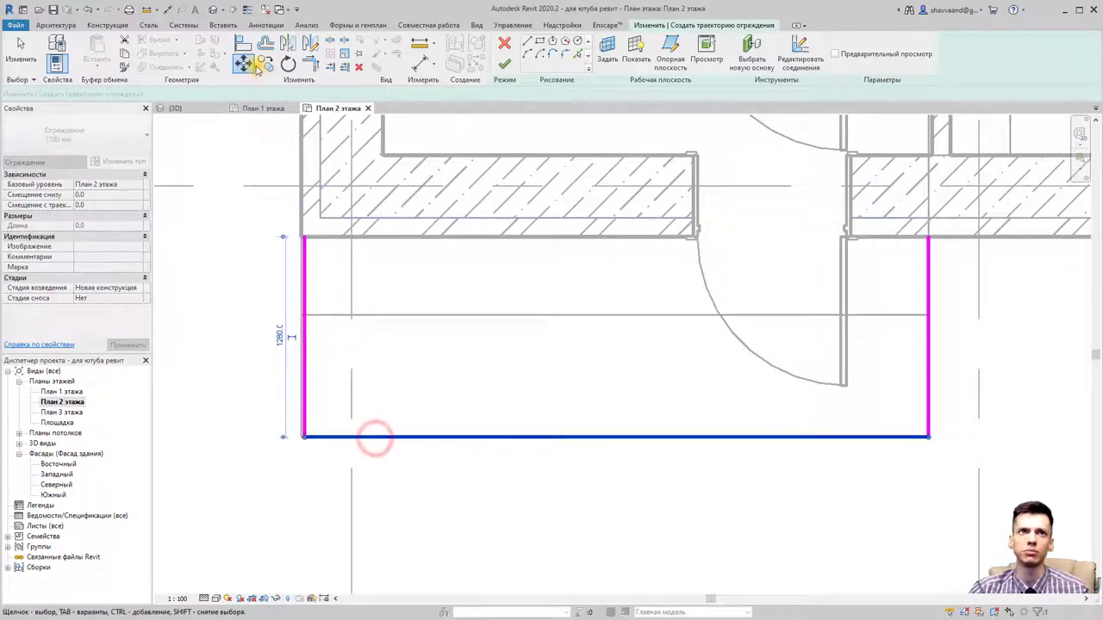
{"action": "key", "text": "m"}
{"action": "key", "text": "v"}
{"action": "left_click", "coordinate": [384, 435]}
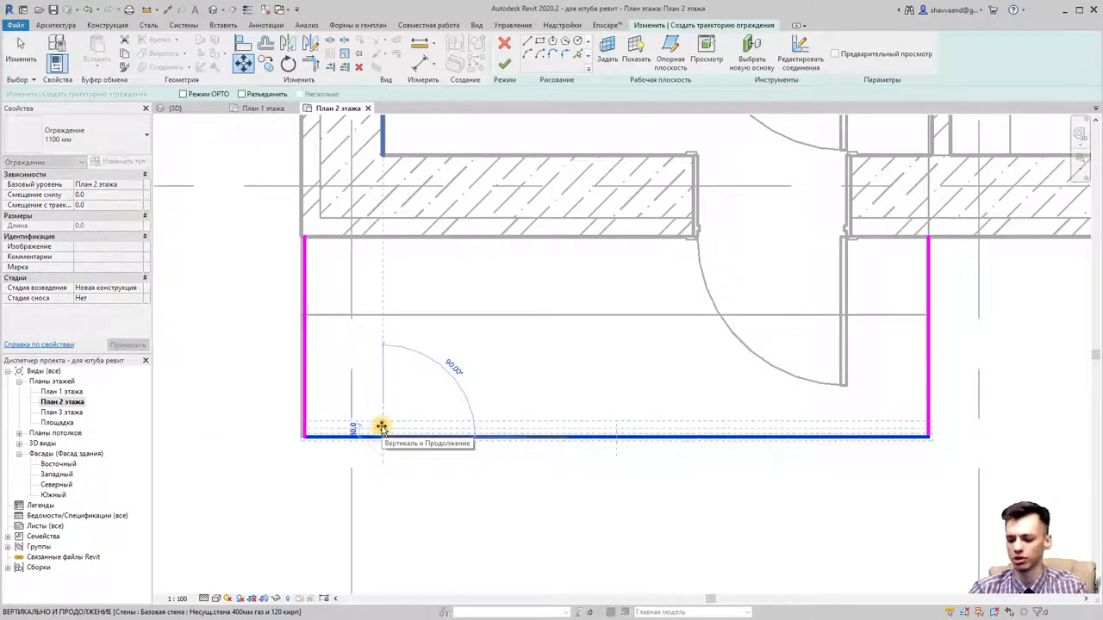
{"action": "type", "text": "20"}
{"action": "key", "text": "Return"}
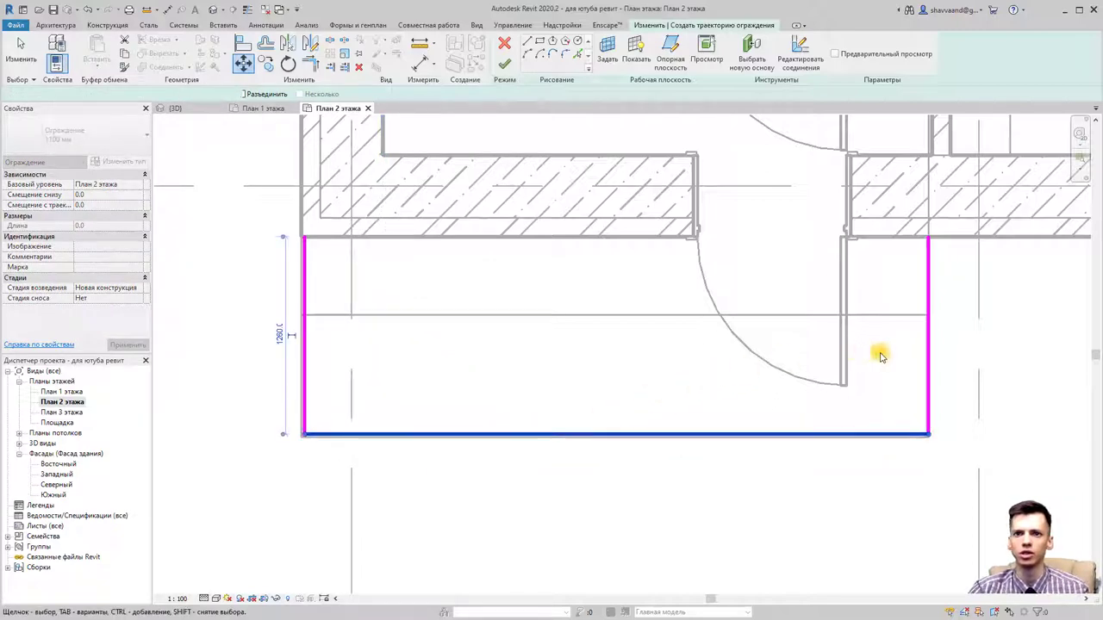
Step: Move the right-hand sketch line 20 mm to the left
{"action": "left_click", "coordinate": [928, 363]}
{"action": "key", "text": "m"}
{"action": "key", "text": "v"}
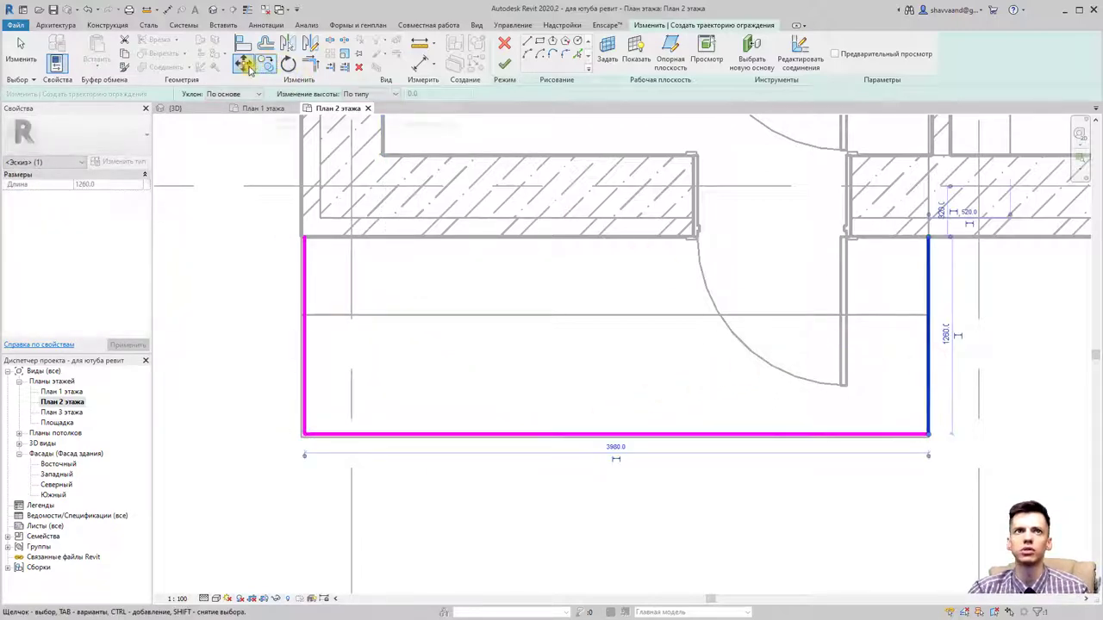
{"action": "left_click", "coordinate": [927, 373]}
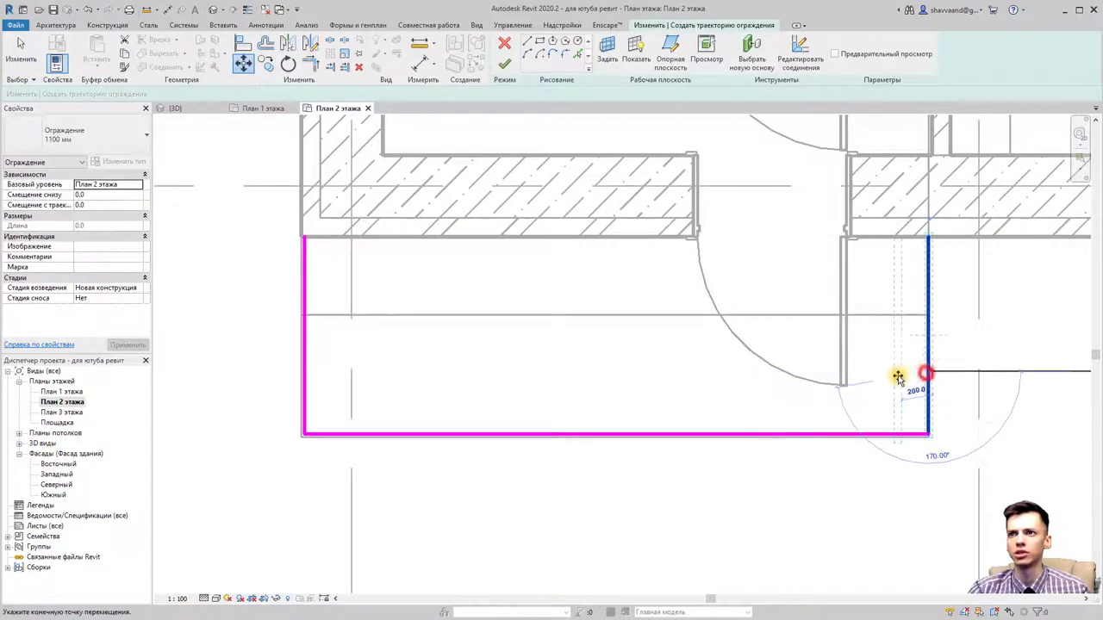
{"action": "type", "text": "20"}
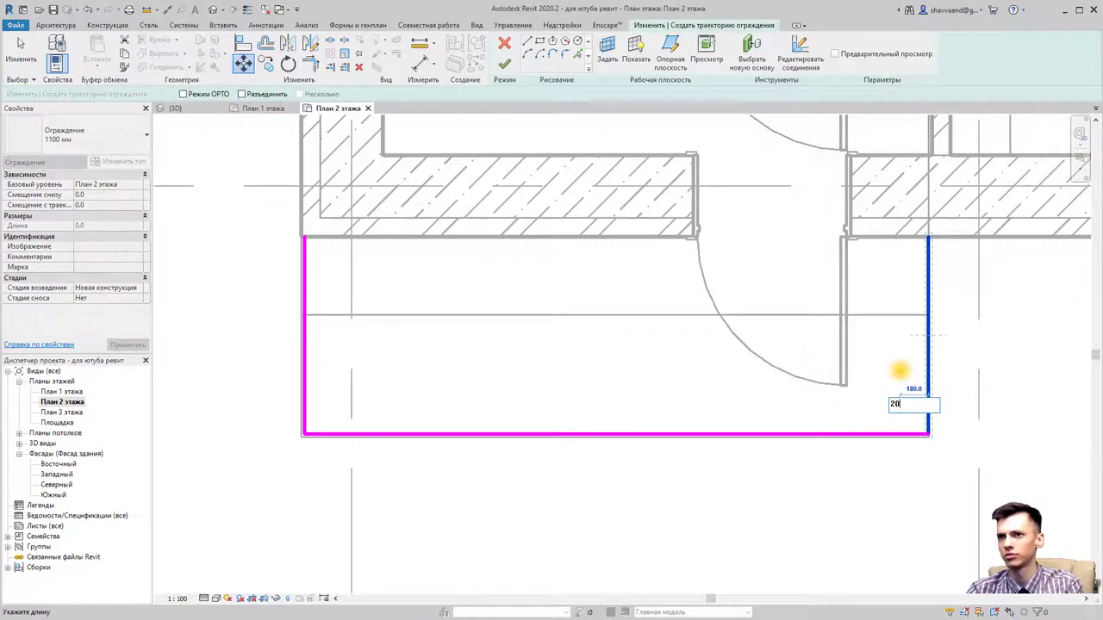
{"action": "key", "text": "Return"}
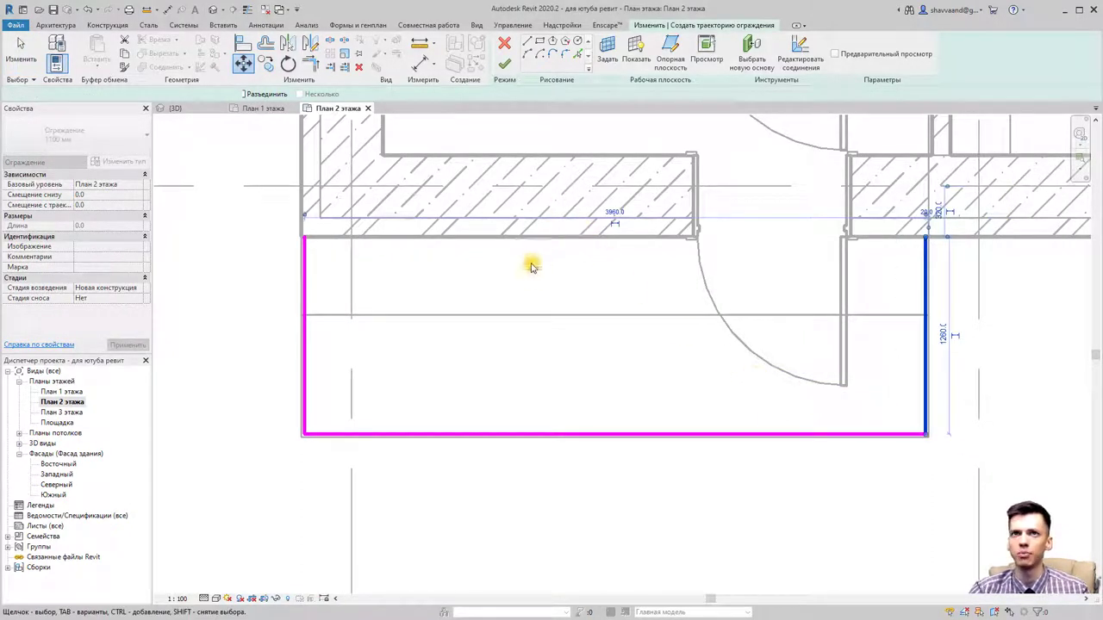
Step: Finish the railing sketch and frame the new railing in the 3D view
{"action": "left_click", "coordinate": [220, 12]}
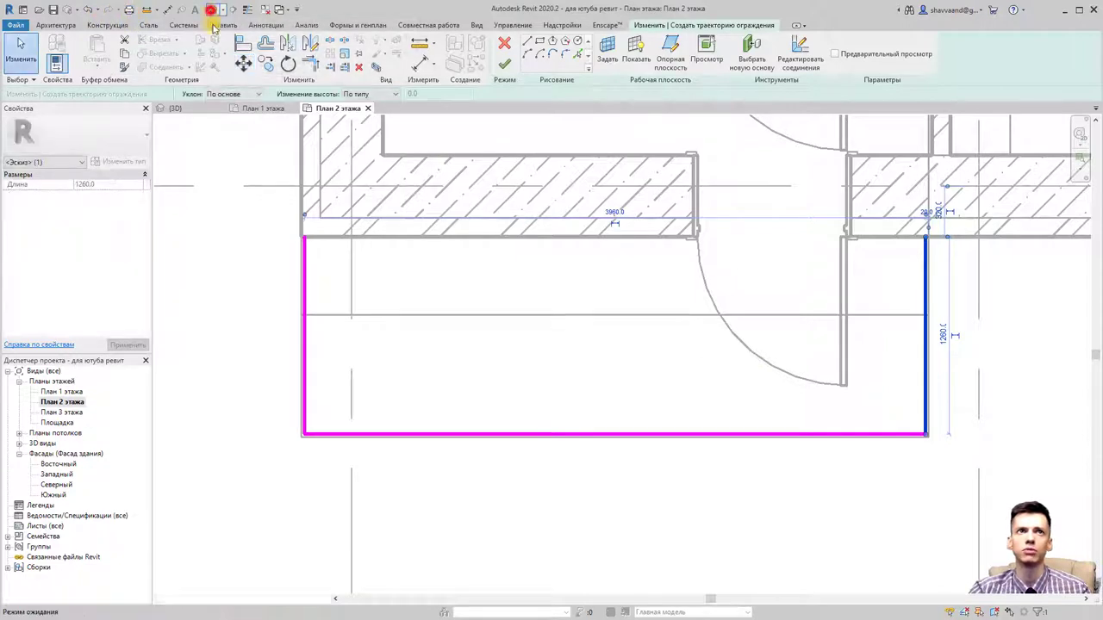
{"action": "key", "text": "Escape"}
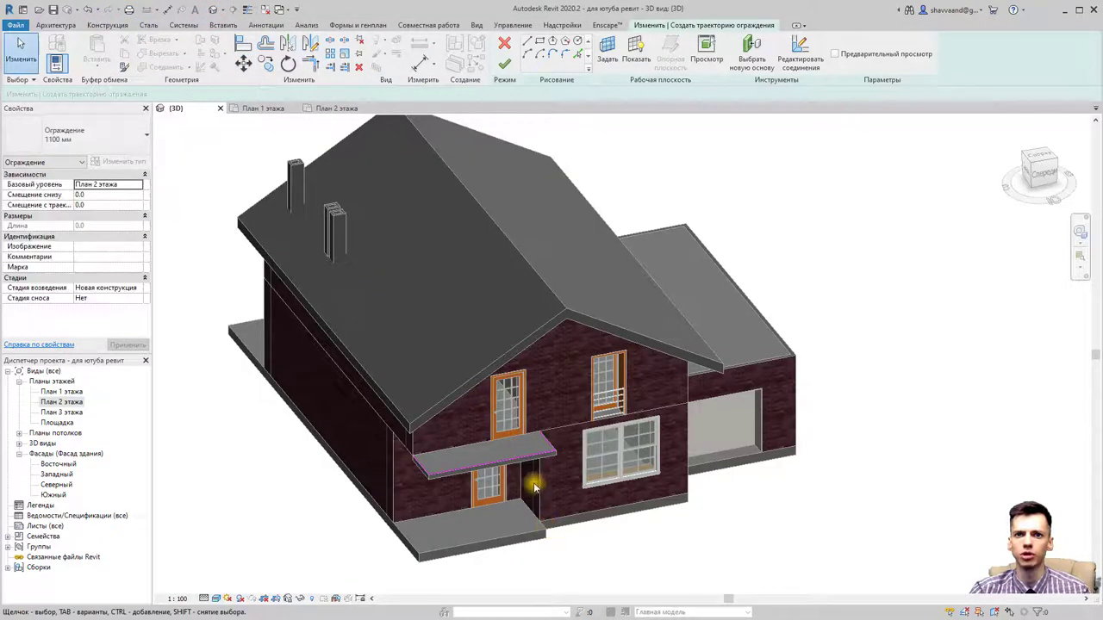
{"action": "left_click", "coordinate": [506, 67]}
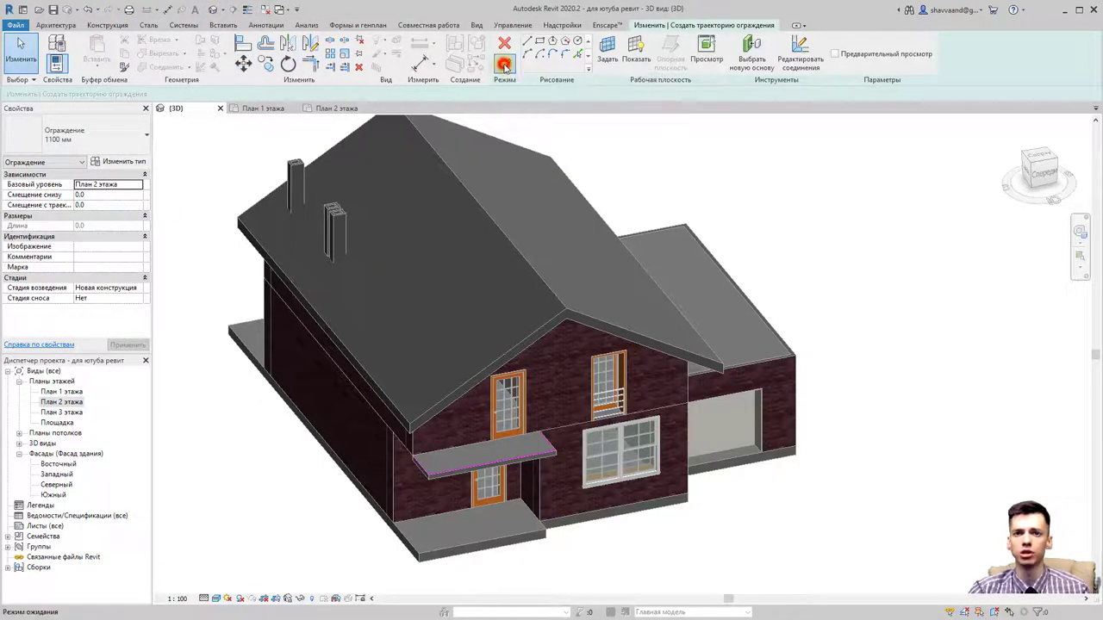
{"action": "mouse_move", "coordinate": [597, 446]}
{"action": "middle_mouse_down", "text": "shift"}
{"action": "mouse_move", "coordinate": [551, 457]}
{"action": "mouse_move", "coordinate": [439, 451]}
{"action": "middle_mouse_up", "text": "shift"}
{"action": "scroll", "coordinate": [540, 473], "scroll_direction": "up", "scroll_amount": 5}
{"action": "middle_click_drag", "start_coordinate": [559, 485], "coordinate": [535, 463]}
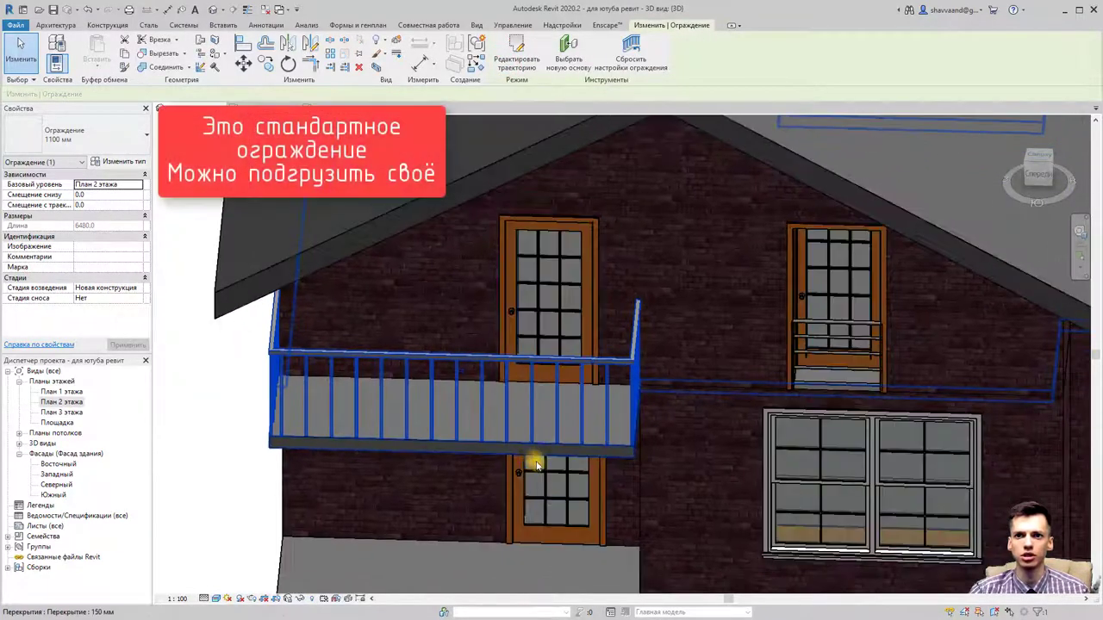
{"action": "middle_click_drag", "start_coordinate": [390, 359], "coordinate": [357, 265]}
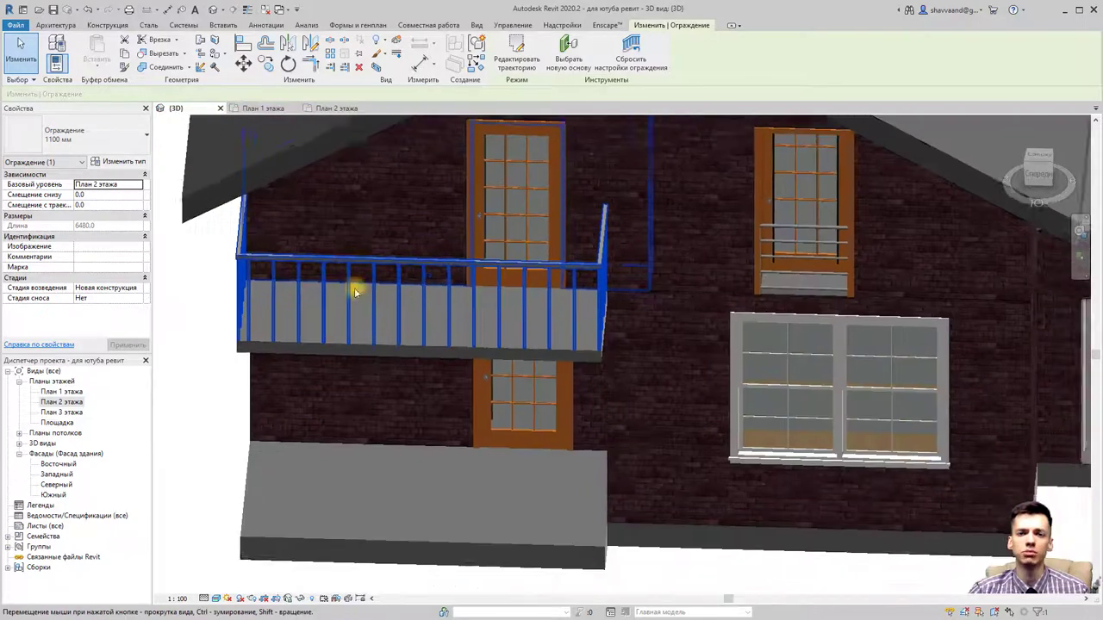
Step: Set the railing's base level to План 1 этажа and reselect the railing
{"action": "left_click", "coordinate": [137, 184]}
{"action": "left_click", "coordinate": [111, 203]}
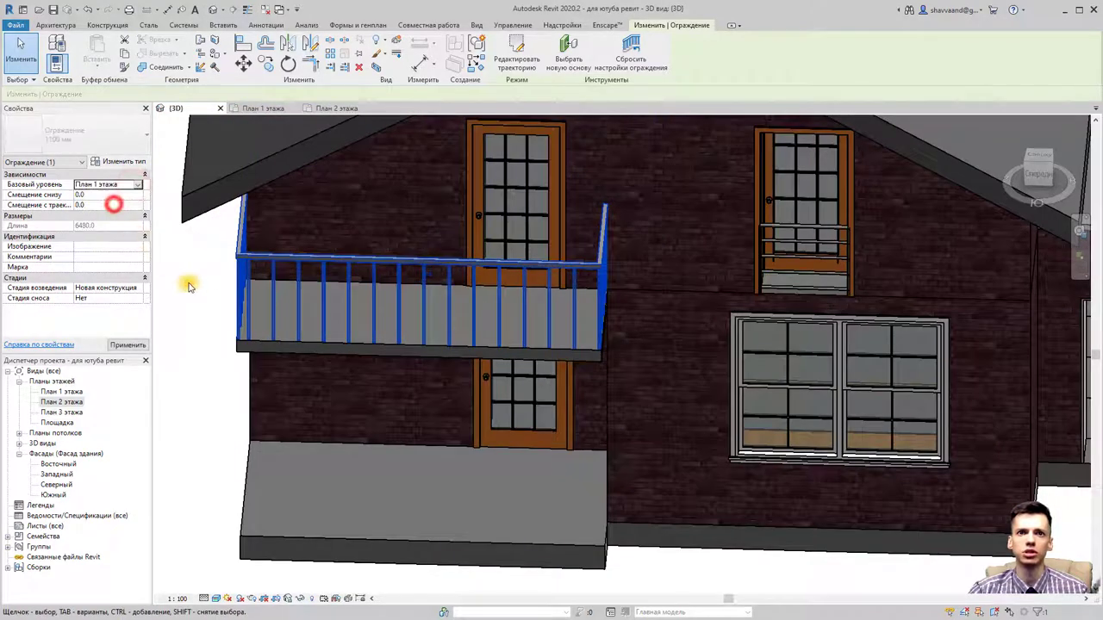
{"action": "mouse_move", "coordinate": [468, 480]}
{"action": "middle_mouse_down"}
{"action": "mouse_move", "coordinate": [411, 394]}
{"action": "mouse_move", "coordinate": [425, 458]}
{"action": "middle_mouse_up"}
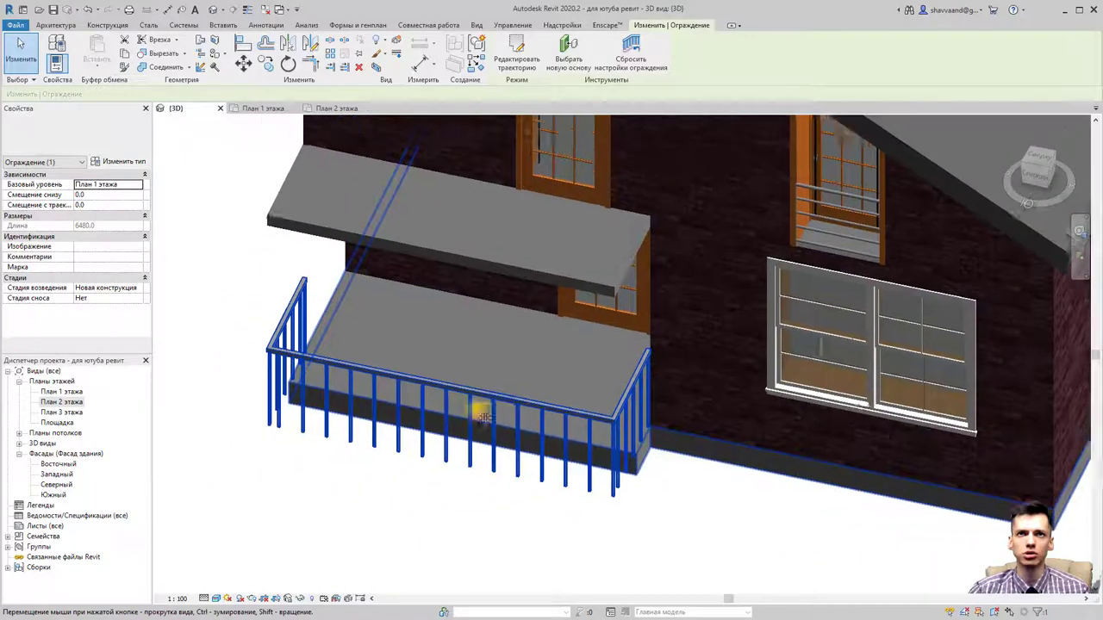
{"action": "left_click", "coordinate": [425, 459]}
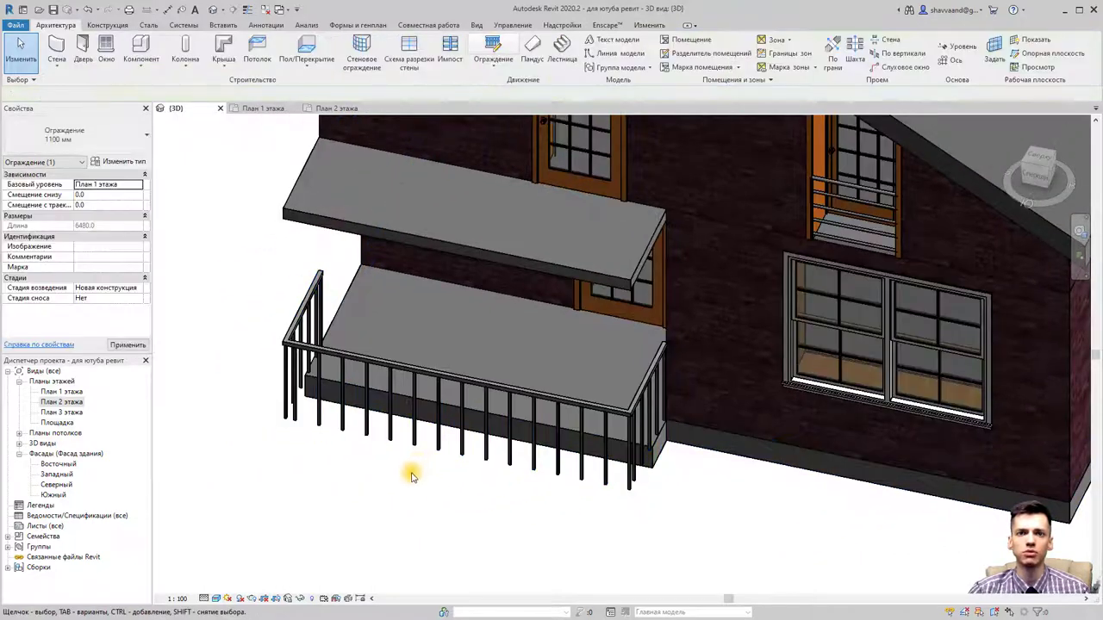
{"action": "left_click", "coordinate": [450, 385]}
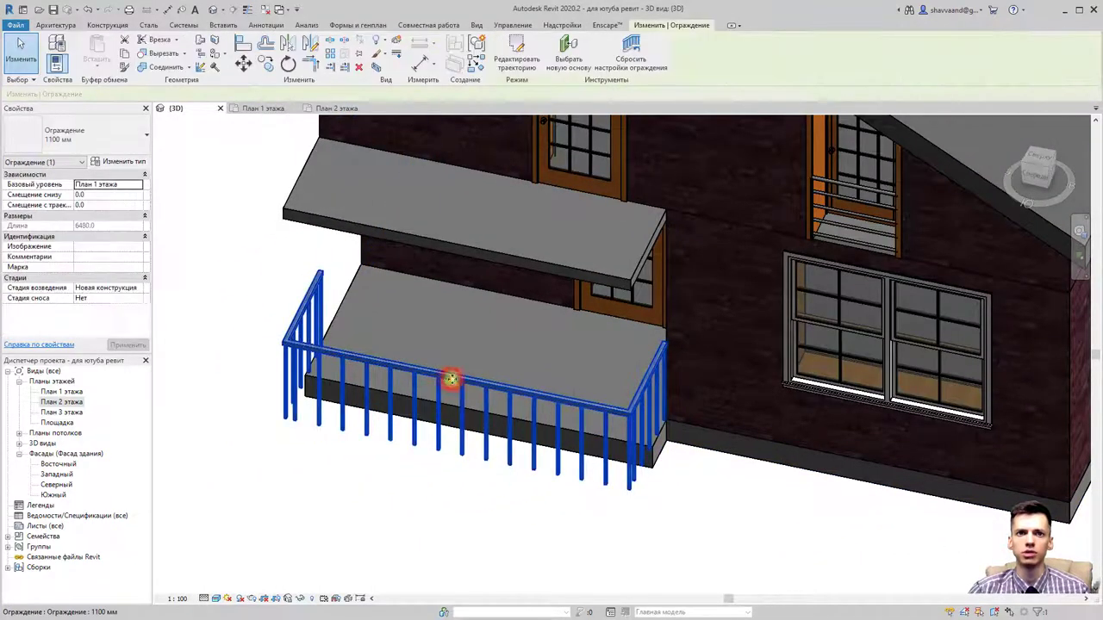
Step: Rehost the railing onto the upper balcony slab with Pick New Host
{"action": "left_click", "coordinate": [573, 55]}
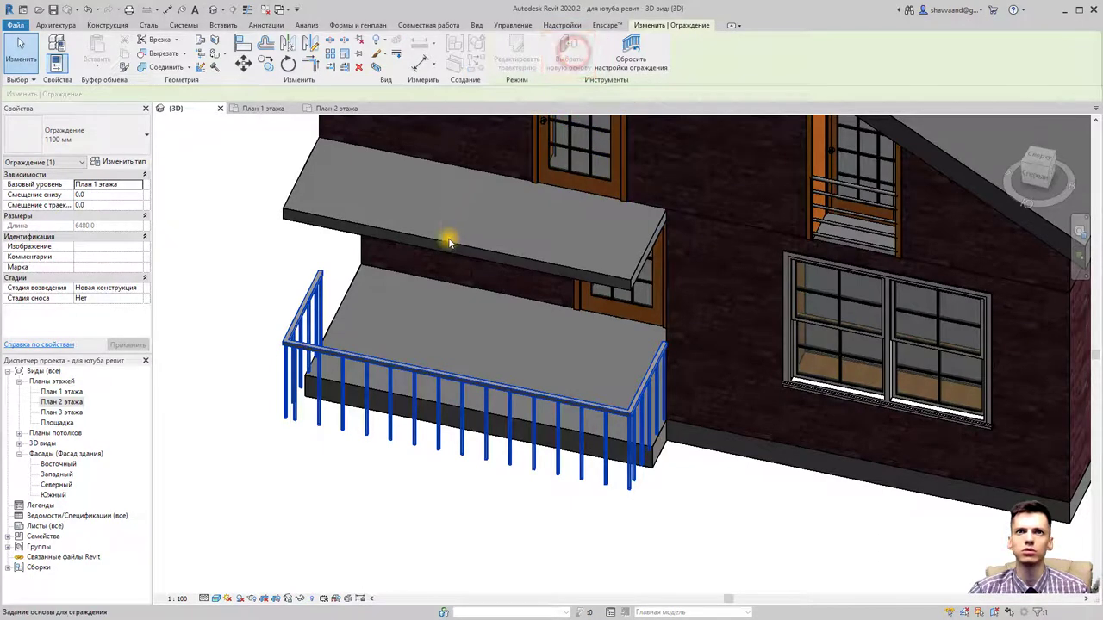
{"action": "left_click", "coordinate": [448, 237]}
{"action": "key", "text": "Escape"}
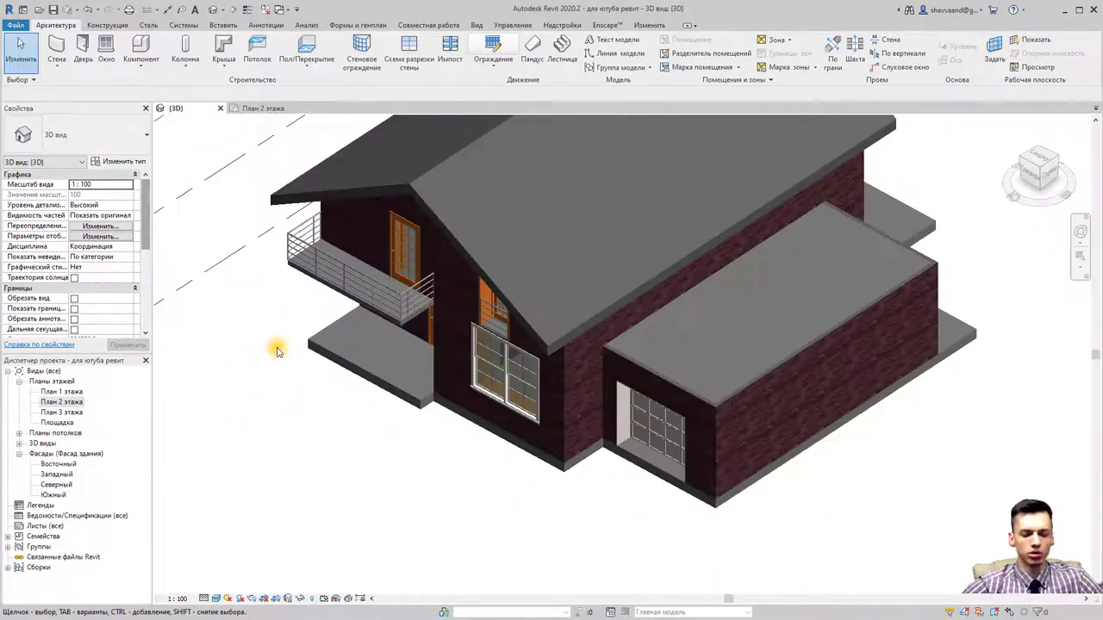
{"action": "scroll", "coordinate": [278, 351], "scroll_direction": "down", "scroll_amount": 5}
{"action": "mouse_move", "coordinate": [307, 364]}
{"action": "middle_mouse_down", "text": "shift"}
{"action": "mouse_move", "coordinate": [456, 316]}
{"action": "mouse_move", "coordinate": [509, 451]}
{"action": "mouse_move", "coordinate": [423, 364]}
{"action": "middle_mouse_up", "text": "shift"}
{"action": "scroll", "coordinate": [509, 451], "scroll_direction": "up", "scroll_amount": 5}
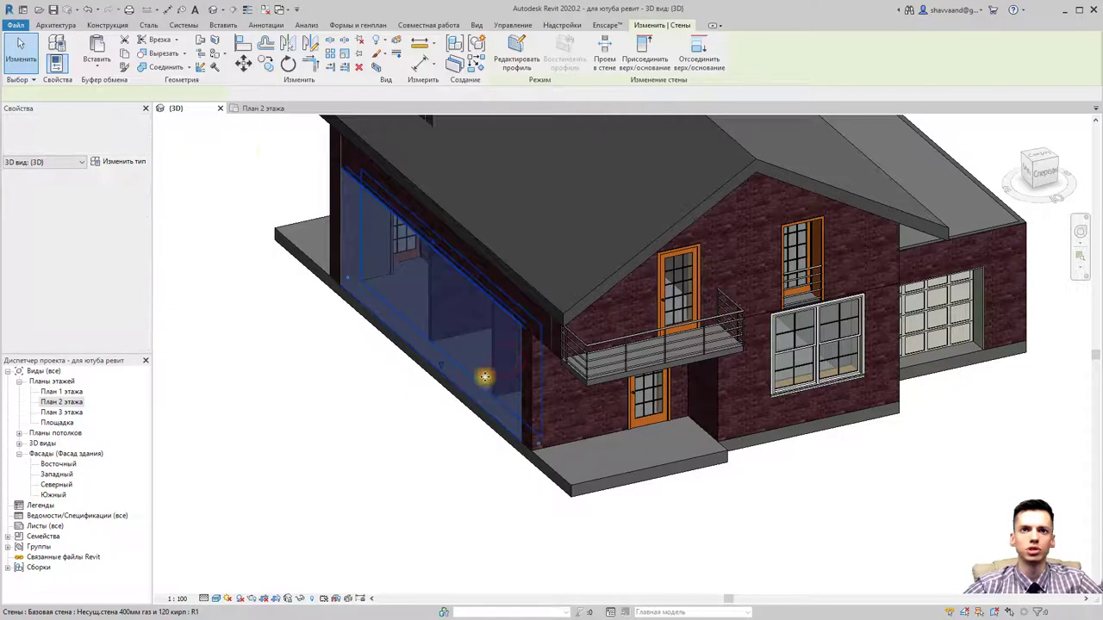
{"action": "left_click", "coordinate": [234, 218]}
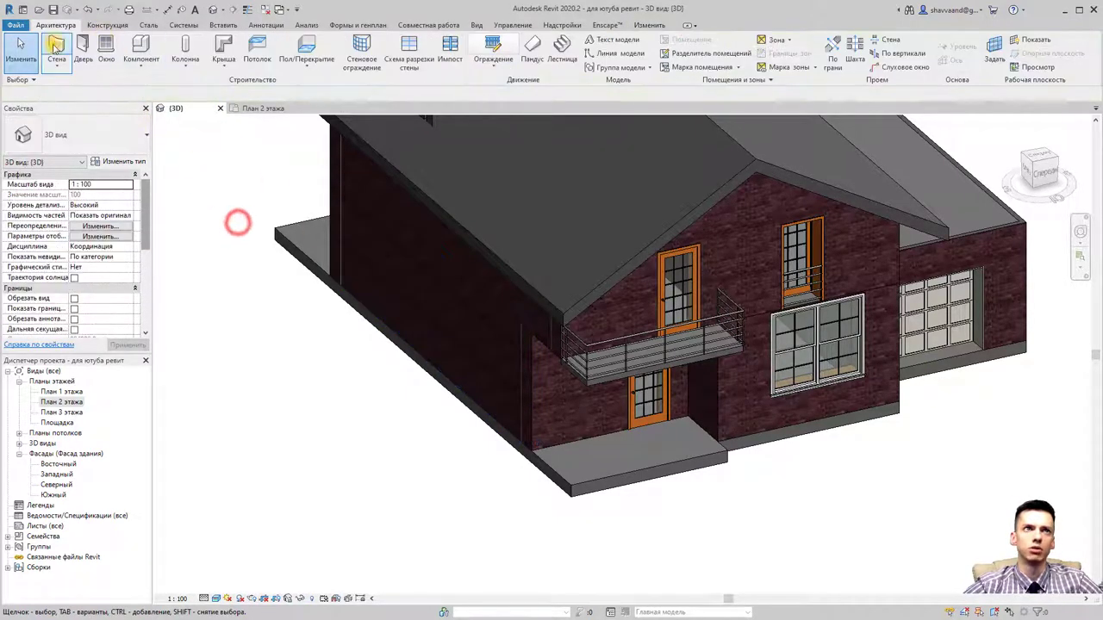
{"action": "left_click", "coordinate": [56, 69]}
{"action": "left_click", "coordinate": [80, 88]}
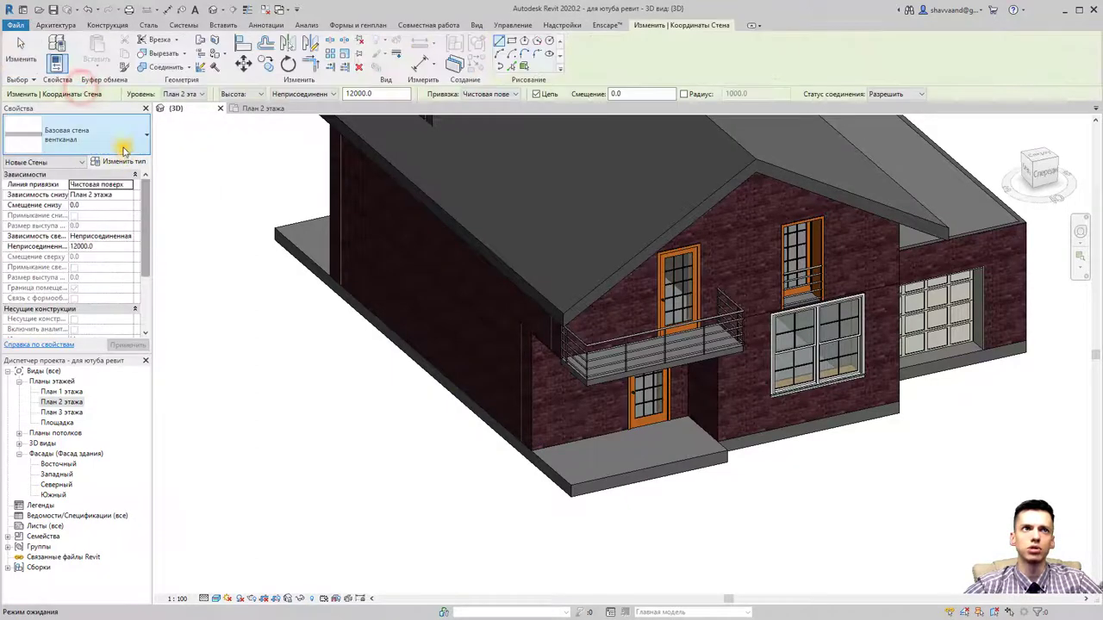
{"action": "left_click", "coordinate": [120, 150]}
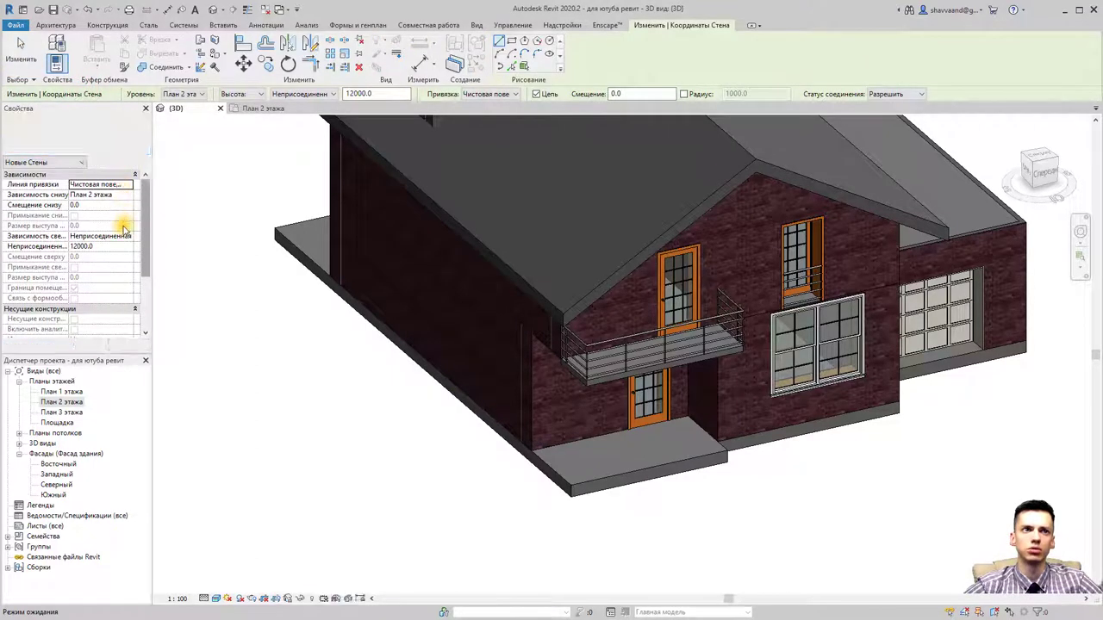
{"action": "left_click", "coordinate": [112, 138]}
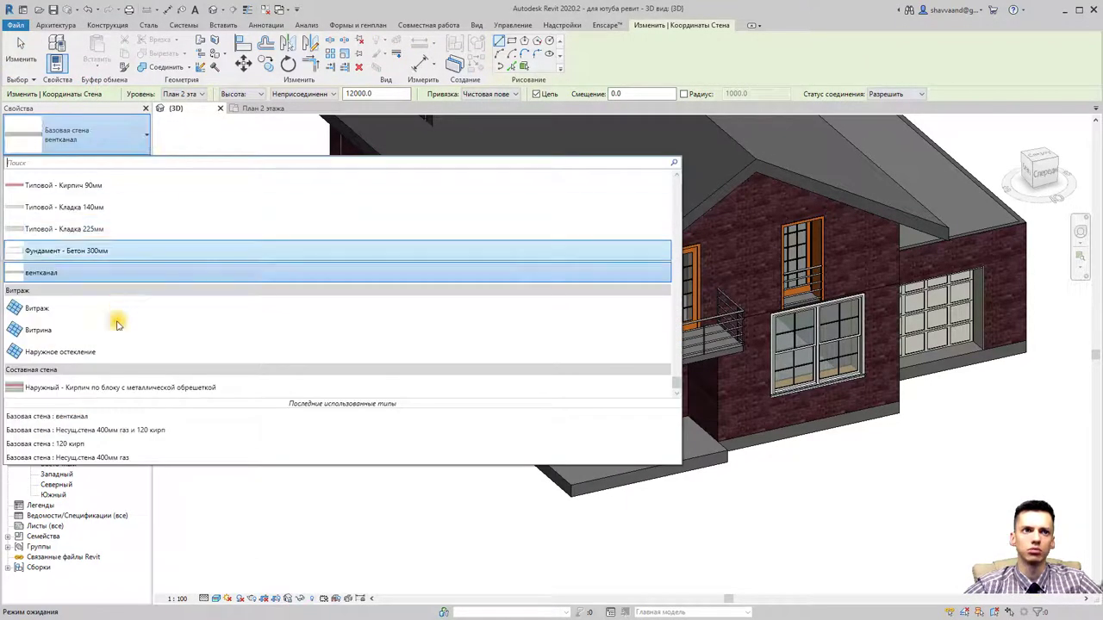
{"action": "left_click", "coordinate": [138, 430]}
{"action": "key", "text": "Escape"}
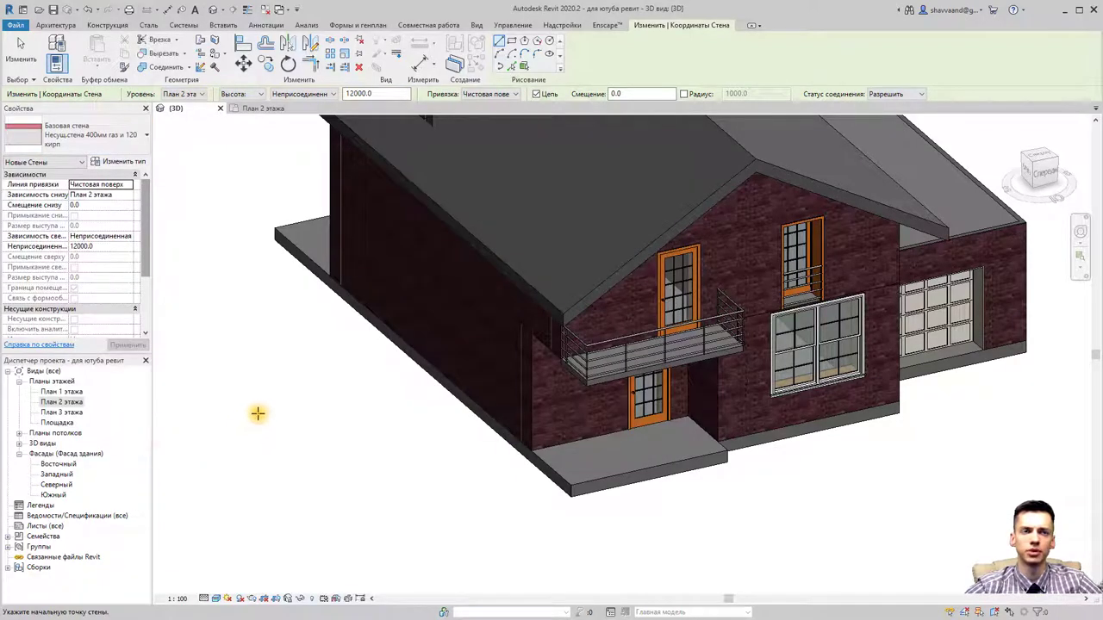
{"action": "key", "text": "Escape"}
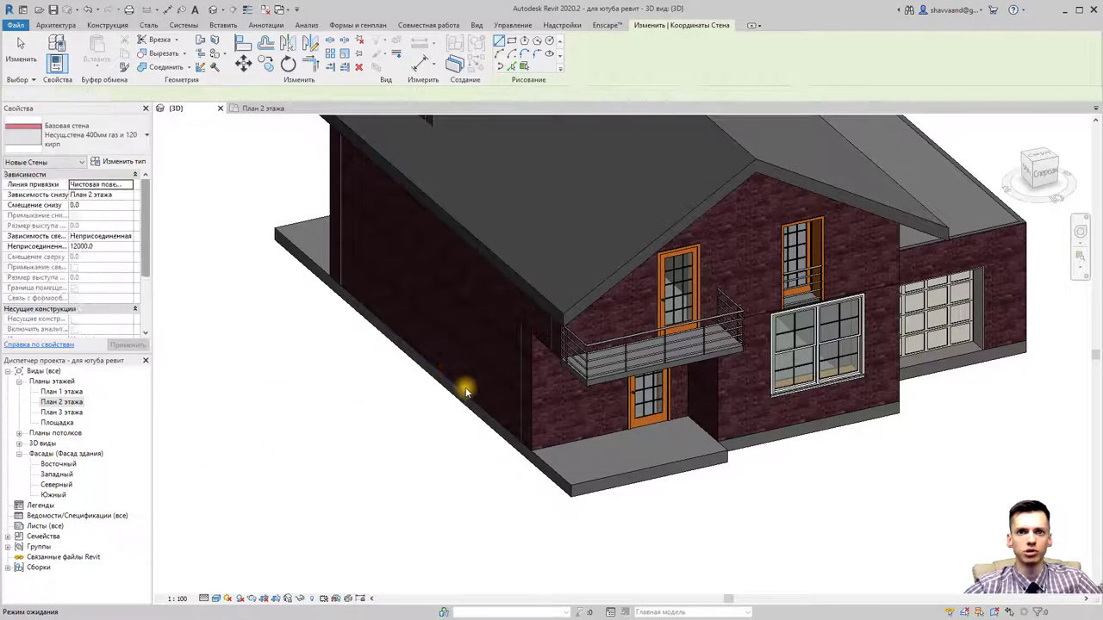
{"action": "left_click", "coordinate": [467, 393]}
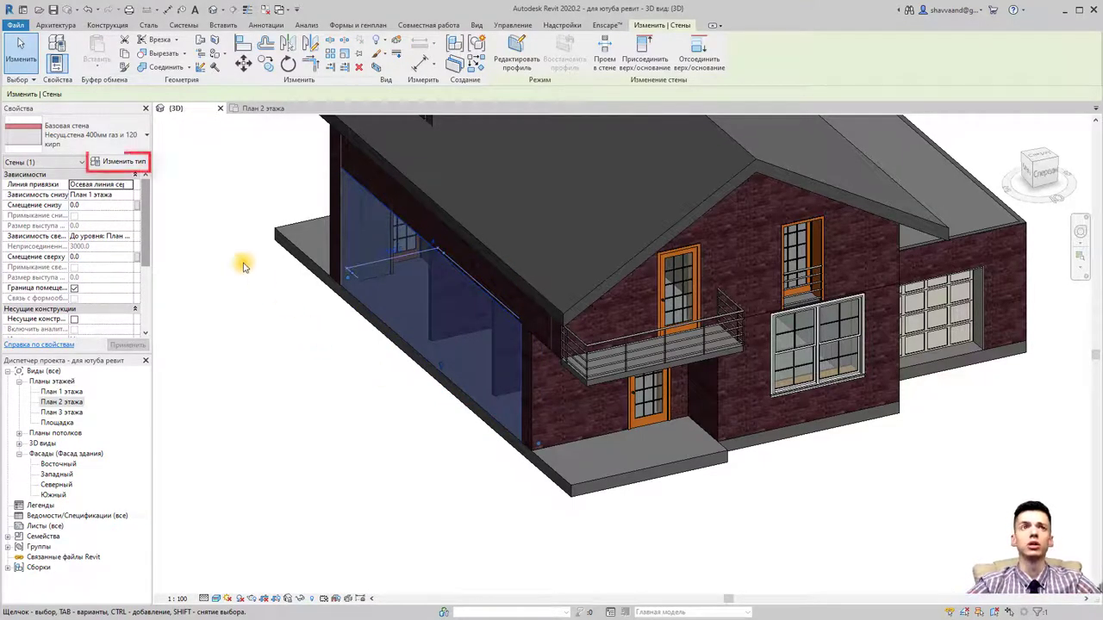
Step: Duplicate the selected wall's type as 'Несущ.стена 400мм газ и 120 кирп + штукатурка 10 мм'
{"action": "left_click", "coordinate": [138, 162]}
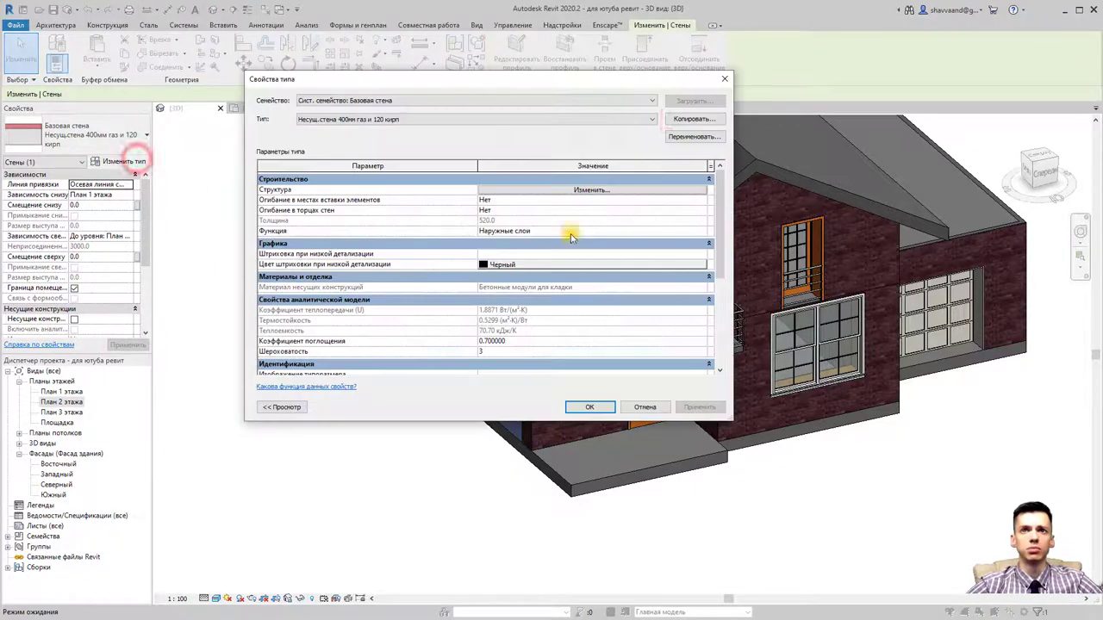
{"action": "left_click", "coordinate": [689, 119]}
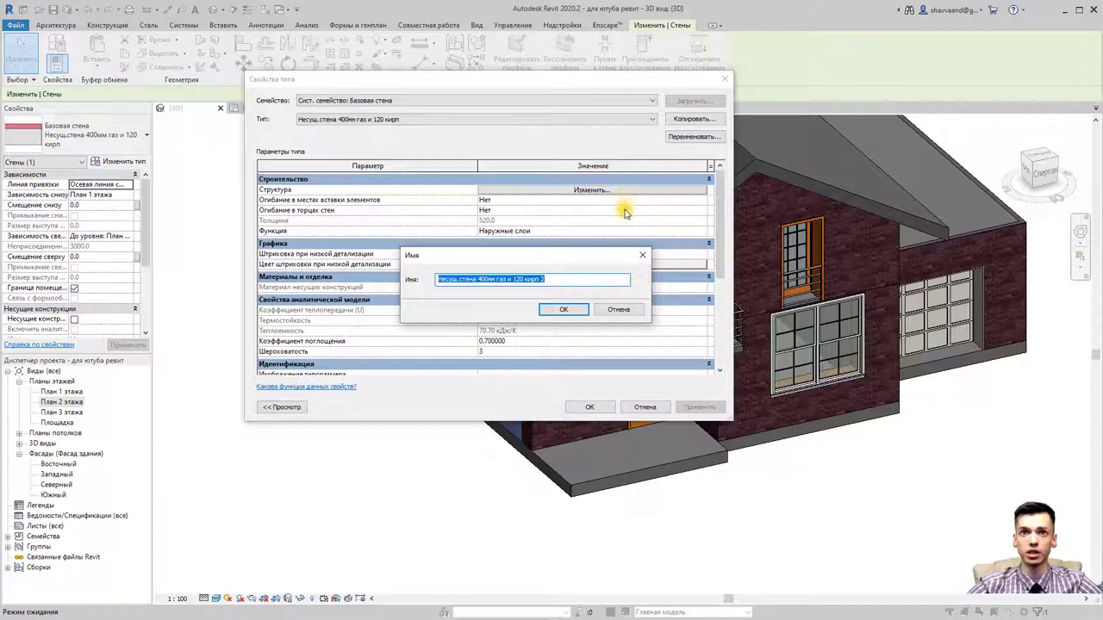
{"action": "left_click", "coordinate": [552, 280]}
{"action": "type", "text": "+ штукатурка 10 мм"}
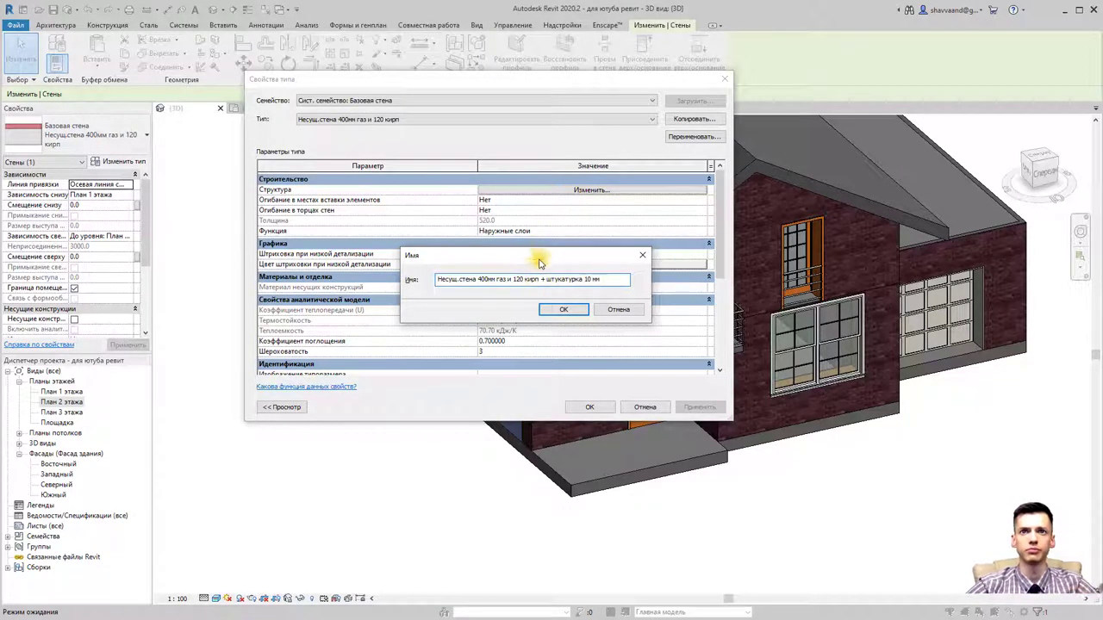
{"action": "left_click", "coordinate": [562, 309]}
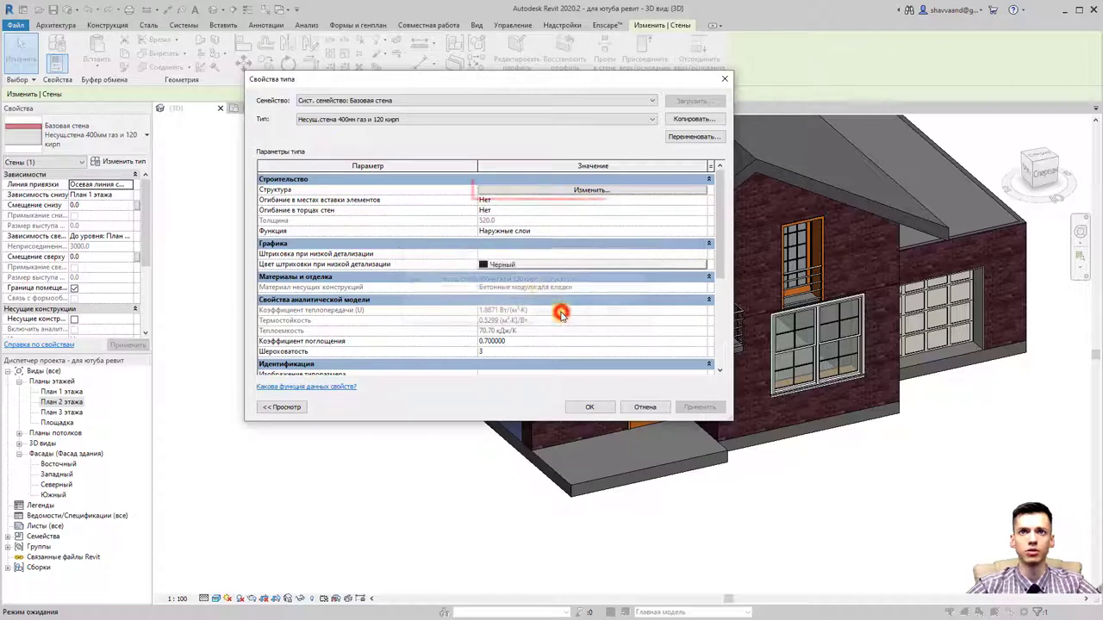
Step: Add an outer Отделка 1 [4] layer, 10 thick, made of Штукатурка
{"action": "left_click", "coordinate": [560, 191]}
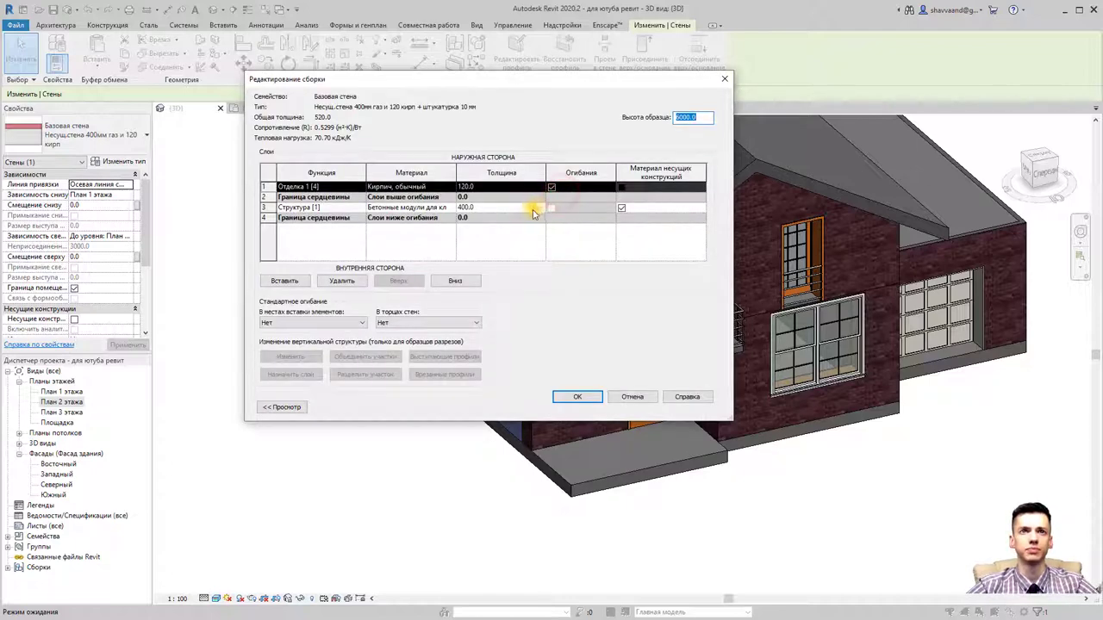
{"action": "left_click", "coordinate": [284, 282]}
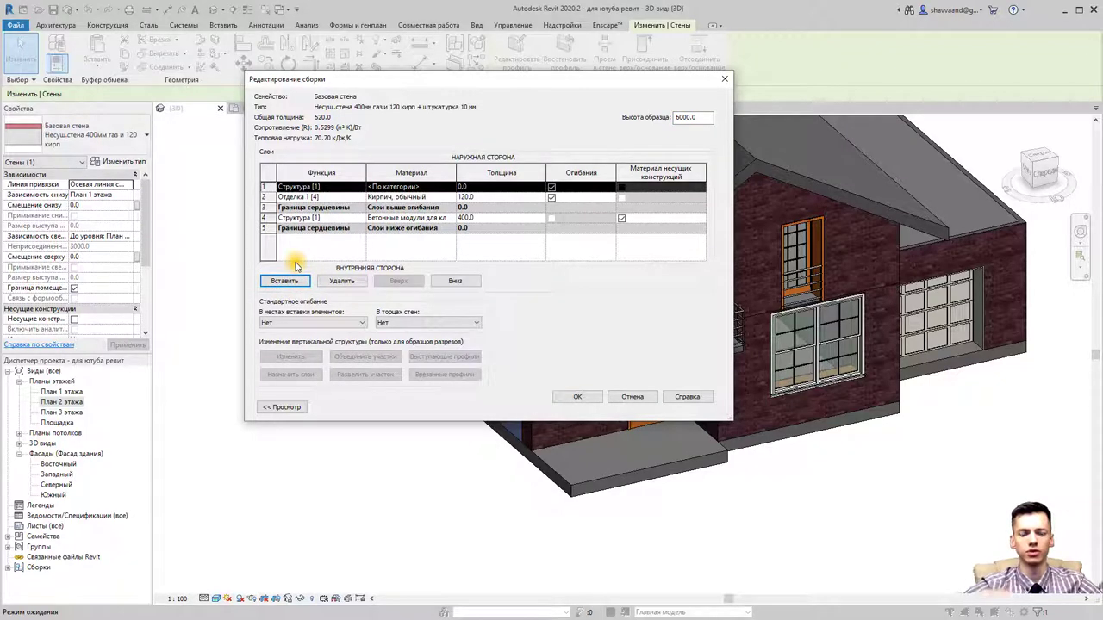
{"action": "left_click", "coordinate": [362, 188]}
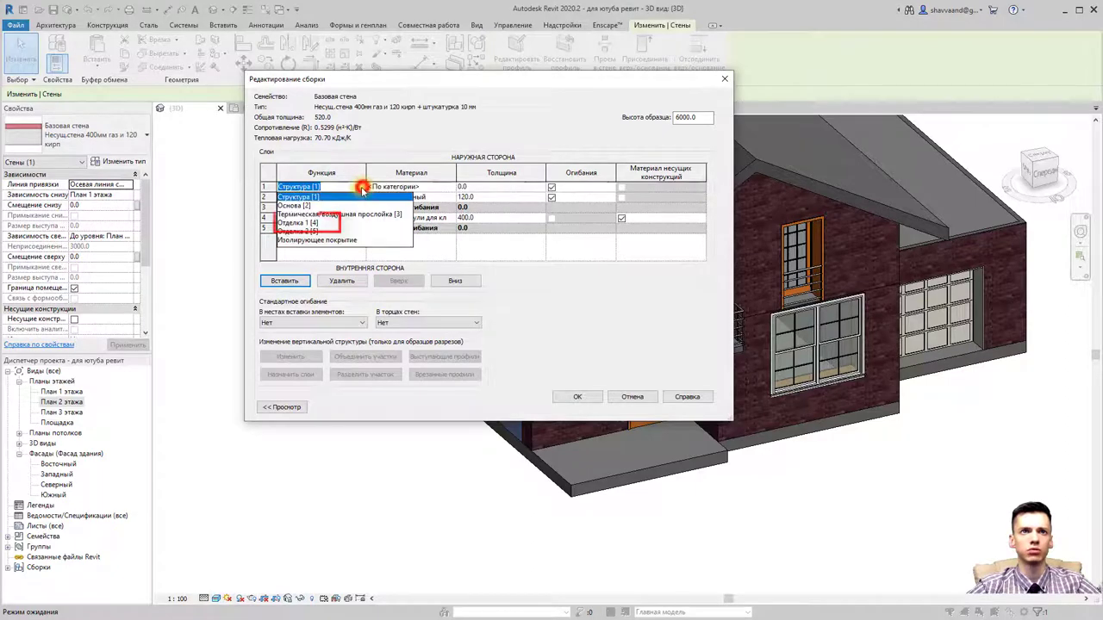
{"action": "left_click", "coordinate": [303, 223]}
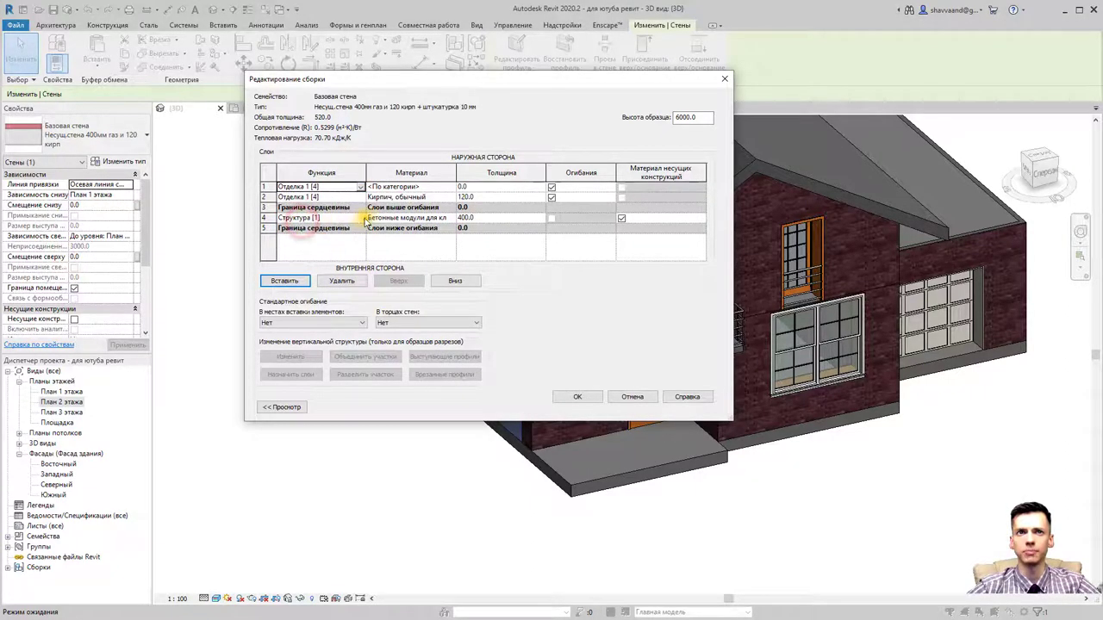
{"action": "left_click", "coordinate": [479, 186]}
{"action": "type", "text": "10"}
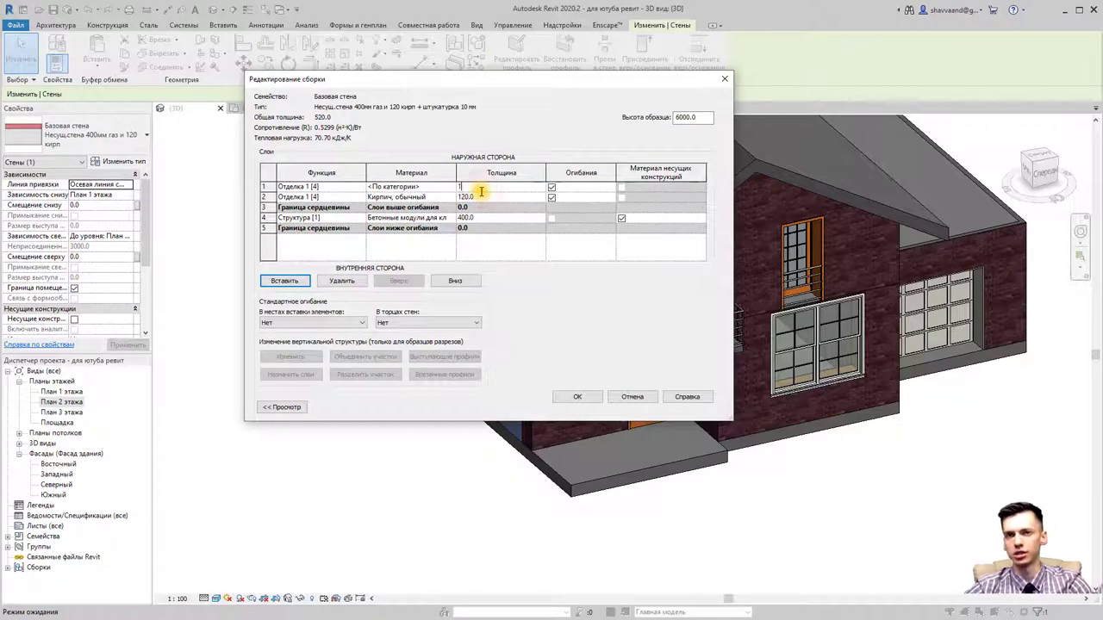
{"action": "left_click", "coordinate": [449, 191]}
{"action": "type", "text": "штука"}
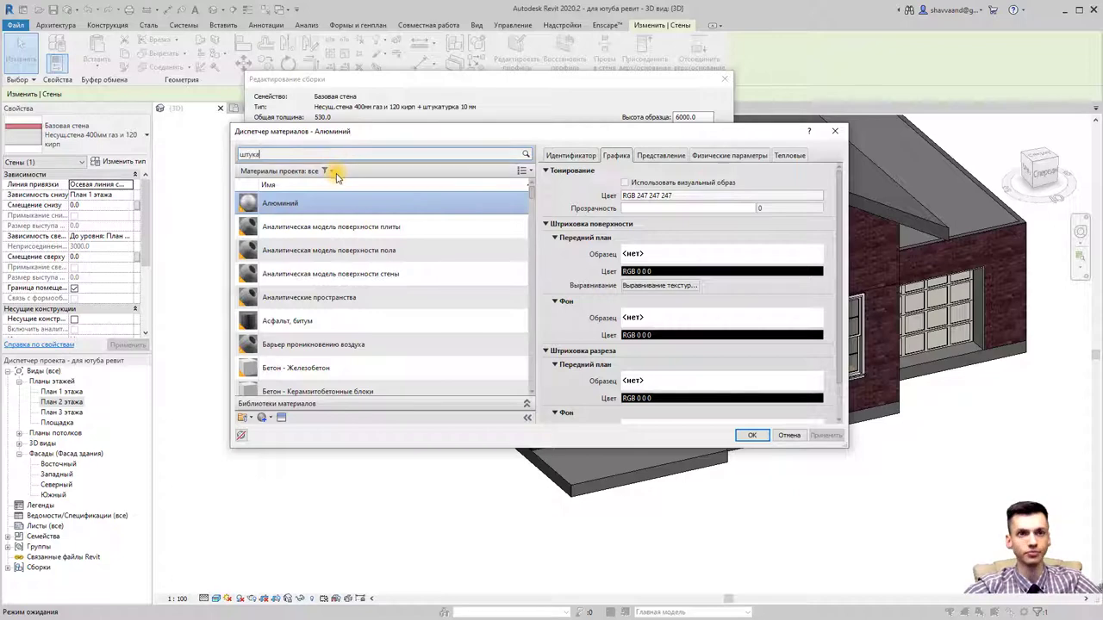
{"action": "left_click", "coordinate": [335, 174]}
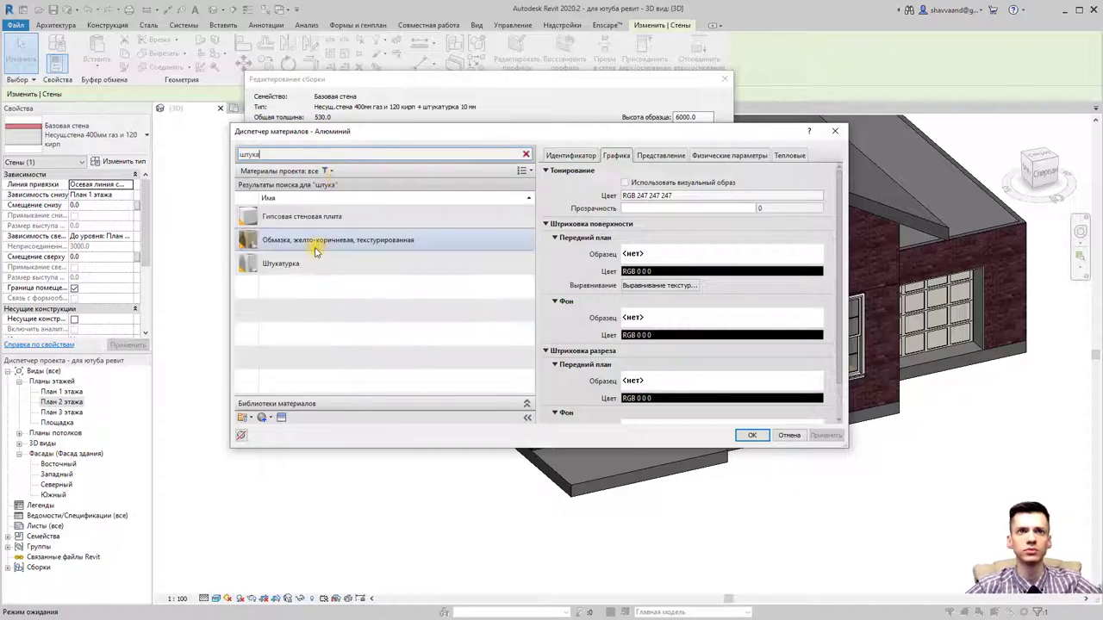
{"action": "left_click", "coordinate": [320, 263]}
{"action": "left_click", "coordinate": [748, 436]}
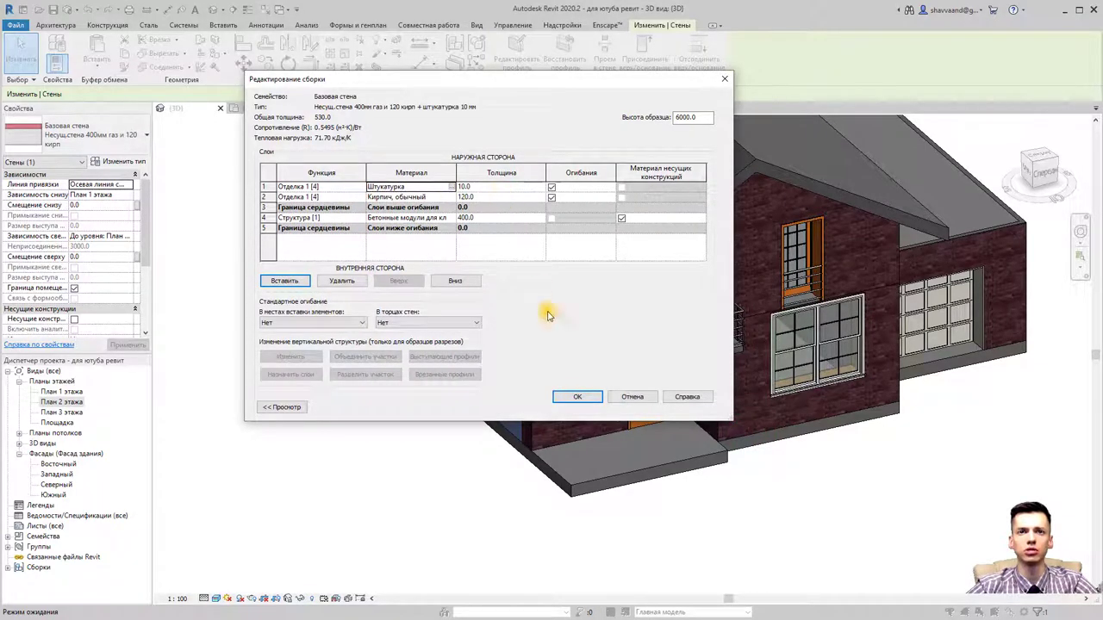
Step: Save the layer edits, deselect the wall and orbit to the white plastered side wall
{"action": "left_click", "coordinate": [576, 397]}
{"action": "left_click", "coordinate": [569, 397]}
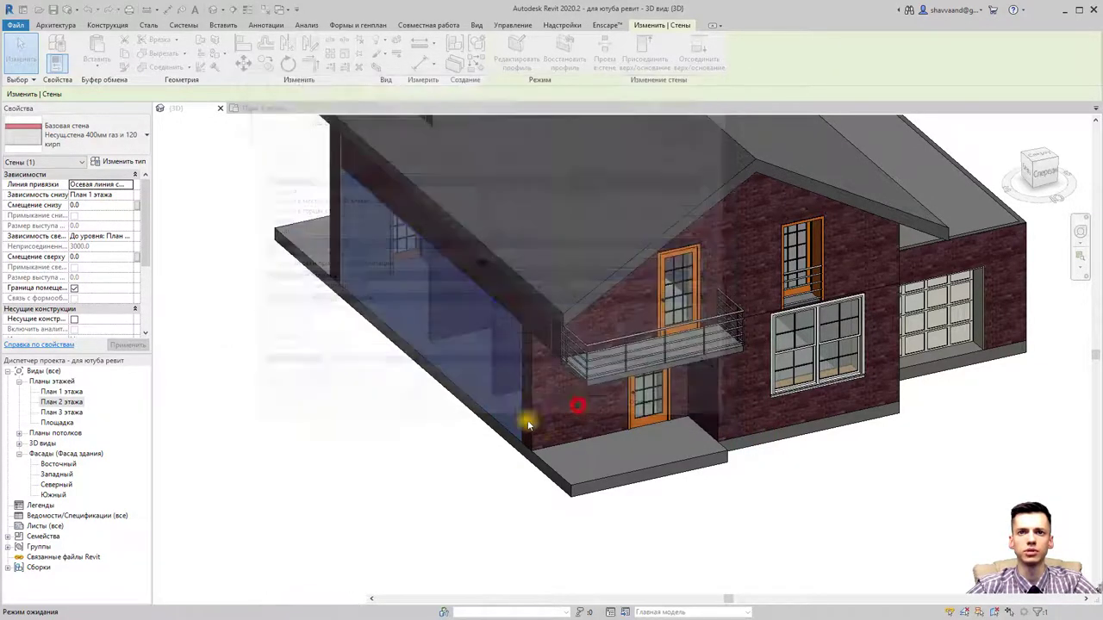
{"action": "left_click", "coordinate": [371, 442]}
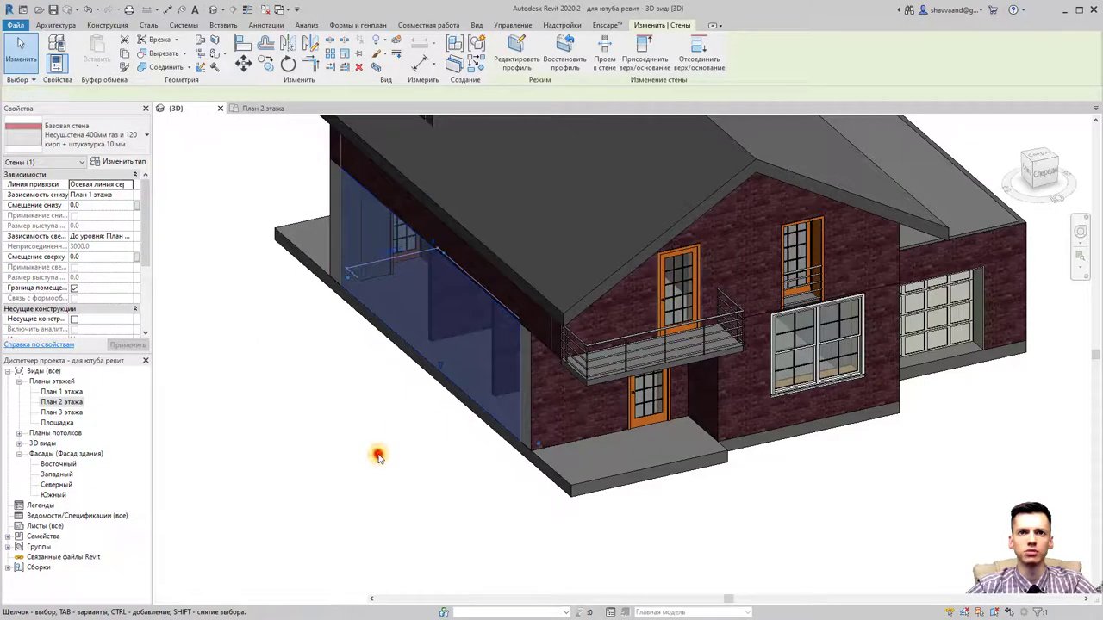
{"action": "scroll", "coordinate": [359, 457], "scroll_direction": "up", "scroll_amount": 5}
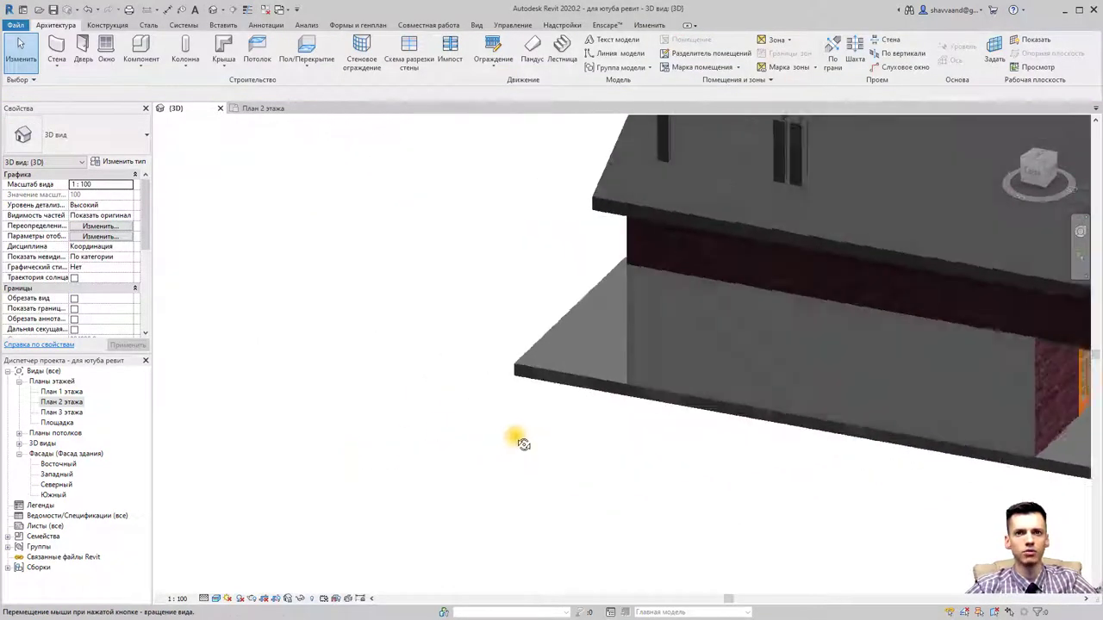
{"action": "mouse_move", "coordinate": [517, 439]}
{"action": "middle_mouse_down"}
{"action": "mouse_move", "coordinate": [625, 438]}
{"action": "mouse_move", "coordinate": [468, 460]}
{"action": "mouse_move", "coordinate": [574, 463]}
{"action": "mouse_move", "coordinate": [508, 482]}
{"action": "mouse_move", "coordinate": [480, 466]}
{"action": "middle_mouse_up"}
{"action": "scroll", "coordinate": [505, 450], "scroll_direction": "down", "scroll_amount": 3}
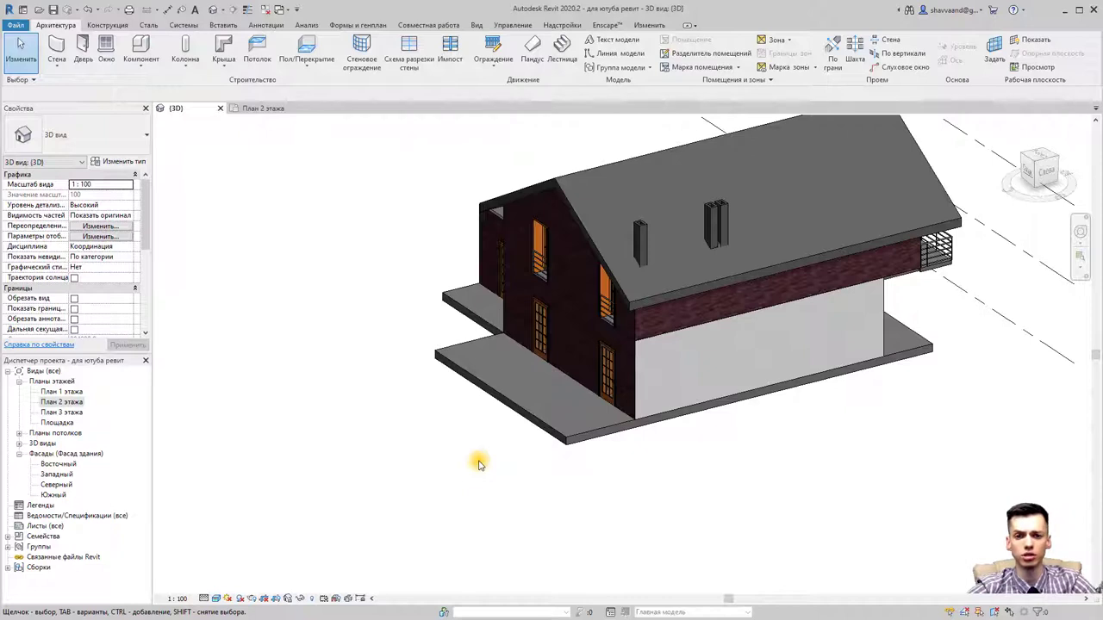
Step: Open the Штукатурка material's Appearance settings from the wall's layer structure
{"action": "left_click", "coordinate": [669, 412]}
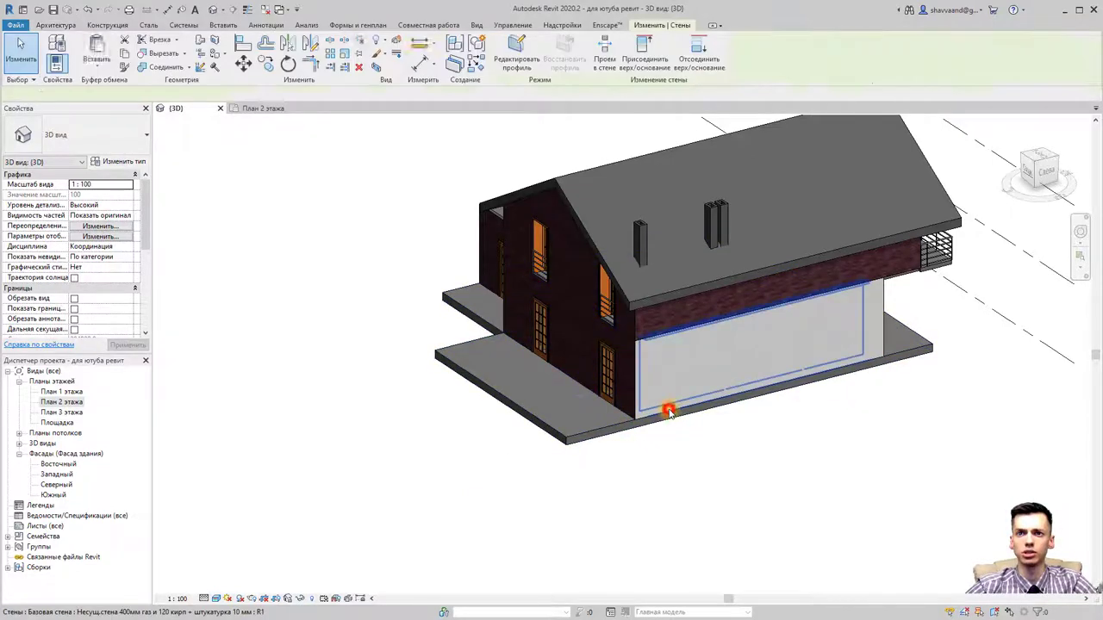
{"action": "left_click", "coordinate": [132, 163]}
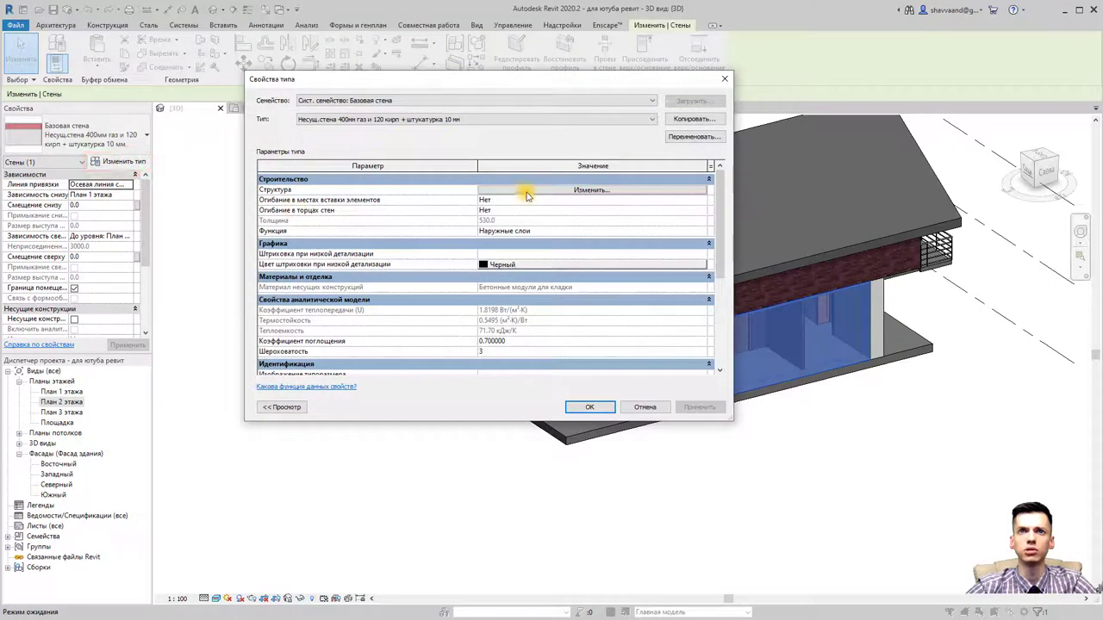
{"action": "left_click", "coordinate": [535, 191]}
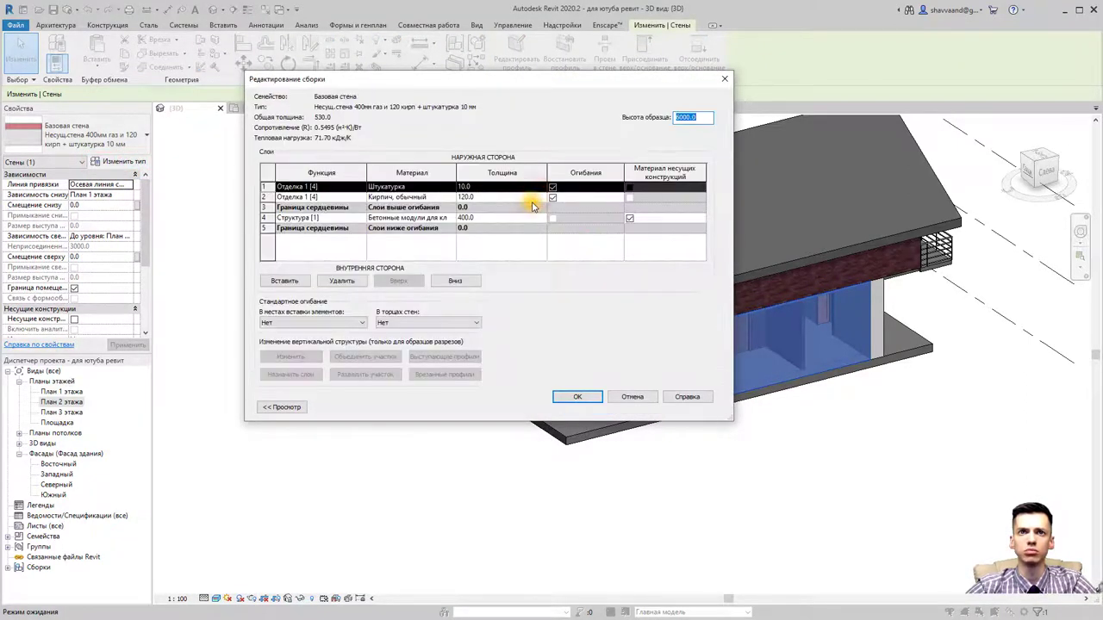
{"action": "left_click", "coordinate": [449, 191]}
{"action": "left_click", "coordinate": [451, 192]}
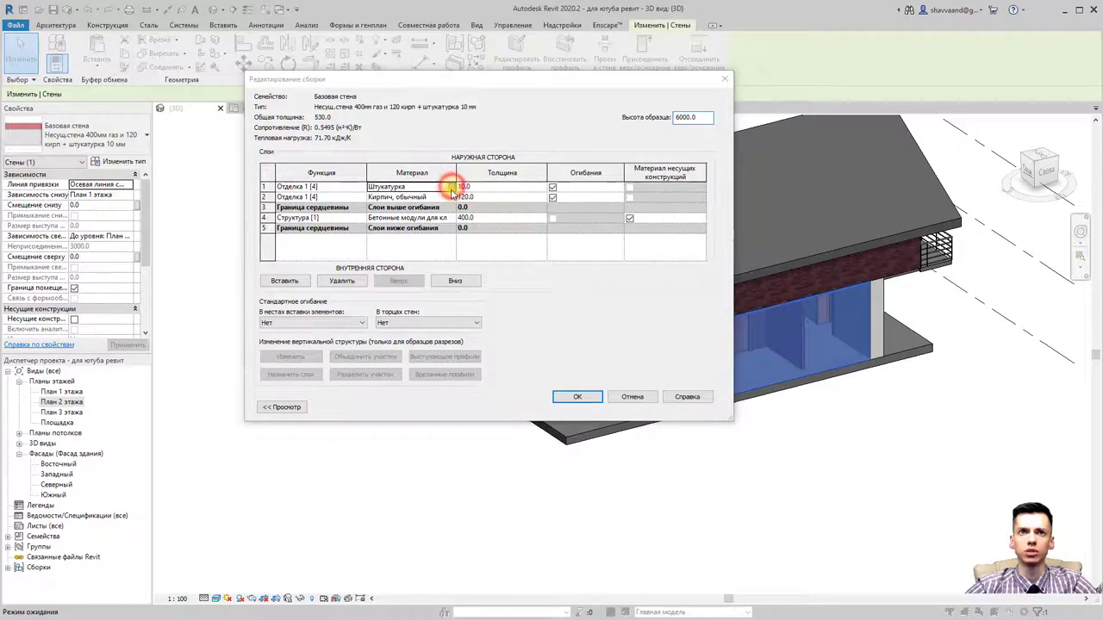
{"action": "left_click", "coordinate": [661, 156]}
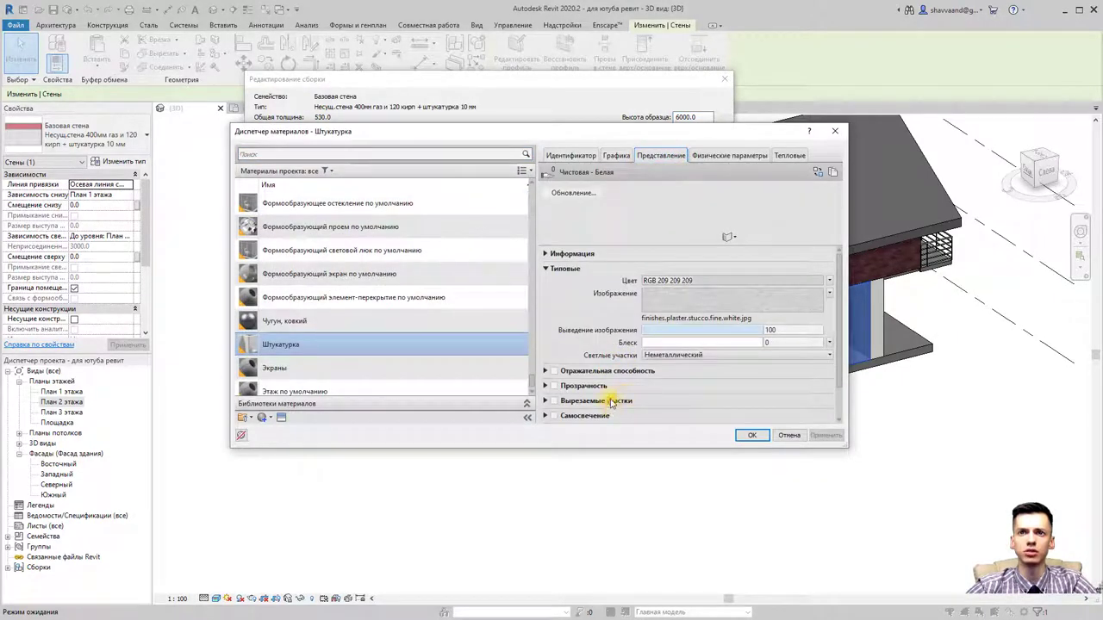
Step: Enable the material tint and set it to green RGB 27 133 51
{"action": "scroll", "coordinate": [627, 362], "scroll_direction": "down", "scroll_amount": 1}
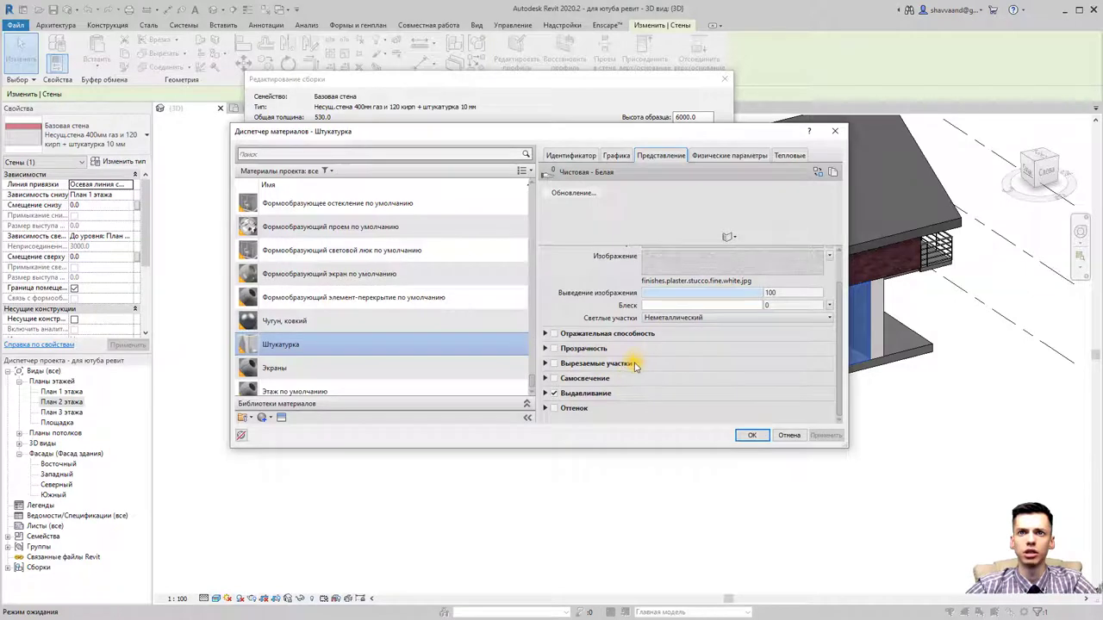
{"action": "left_click", "coordinate": [556, 408]}
{"action": "left_click", "coordinate": [689, 407]}
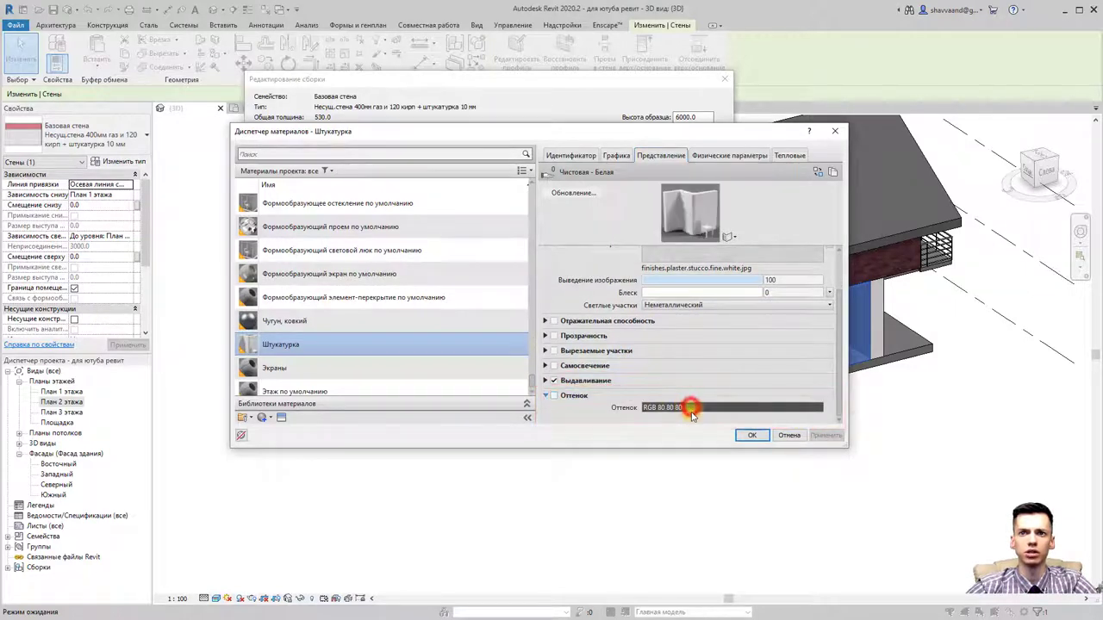
{"action": "left_click", "coordinate": [554, 395]}
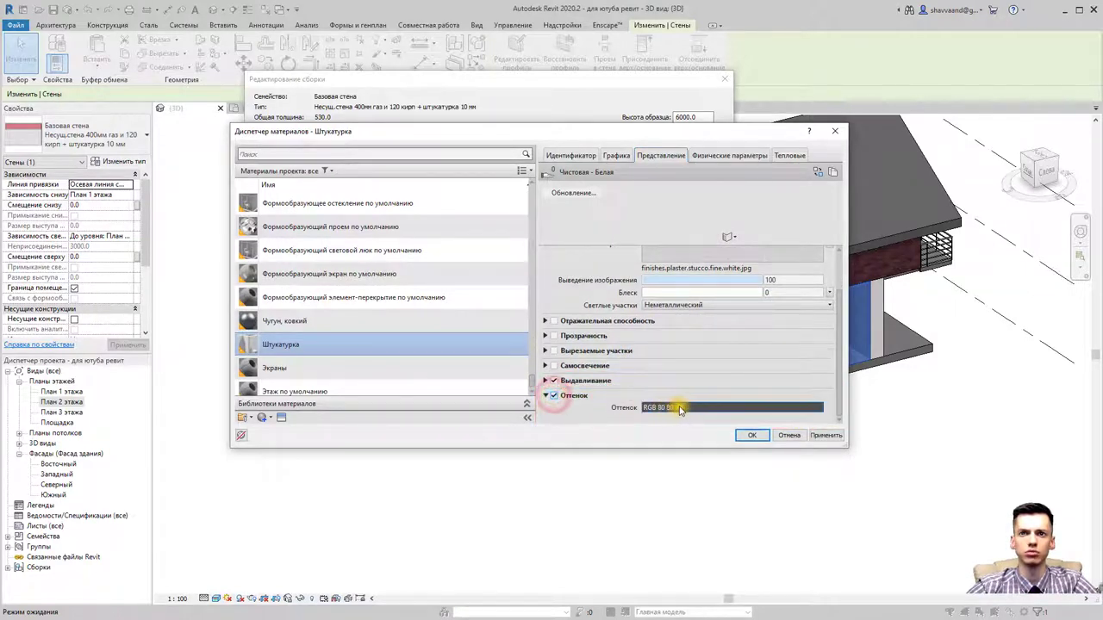
{"action": "left_click", "coordinate": [676, 408]}
{"action": "left_click", "coordinate": [615, 246]}
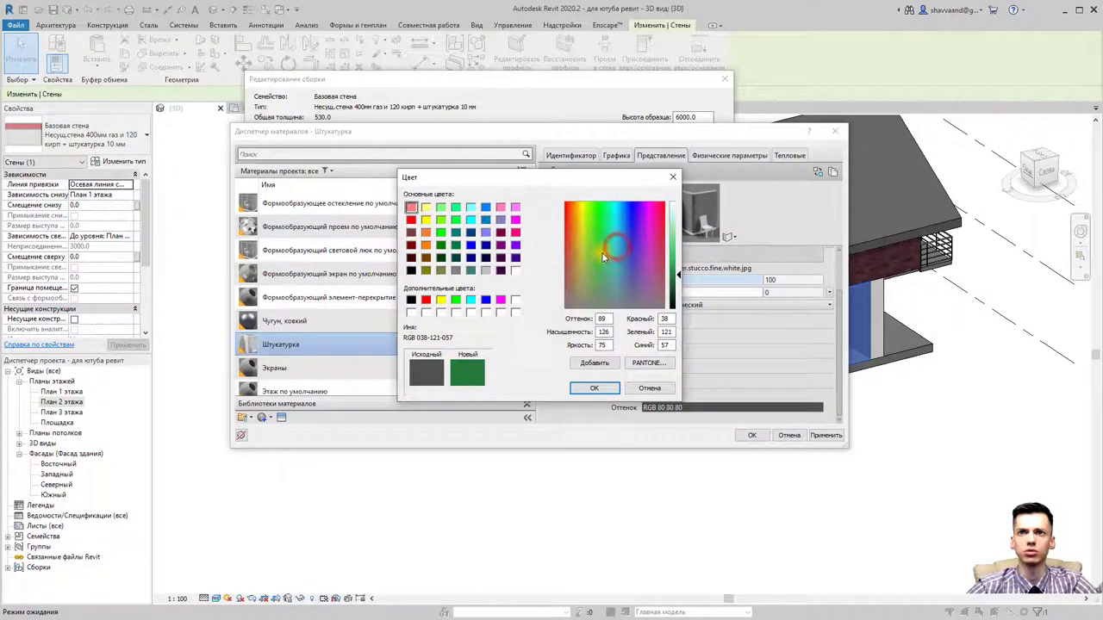
{"action": "left_click", "coordinate": [594, 387]}
{"action": "left_click", "coordinate": [748, 436]}
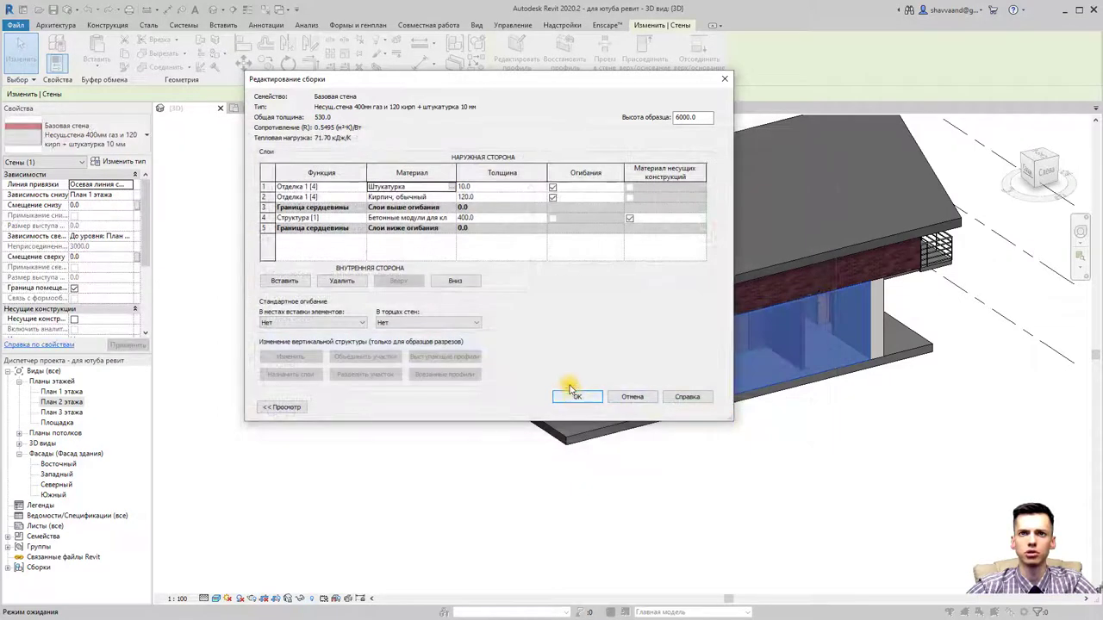
Step: Lighten the Штукатурка appearance tint to green RGB 149 234 168 and apply it to the material
{"action": "left_click", "coordinate": [452, 188]}
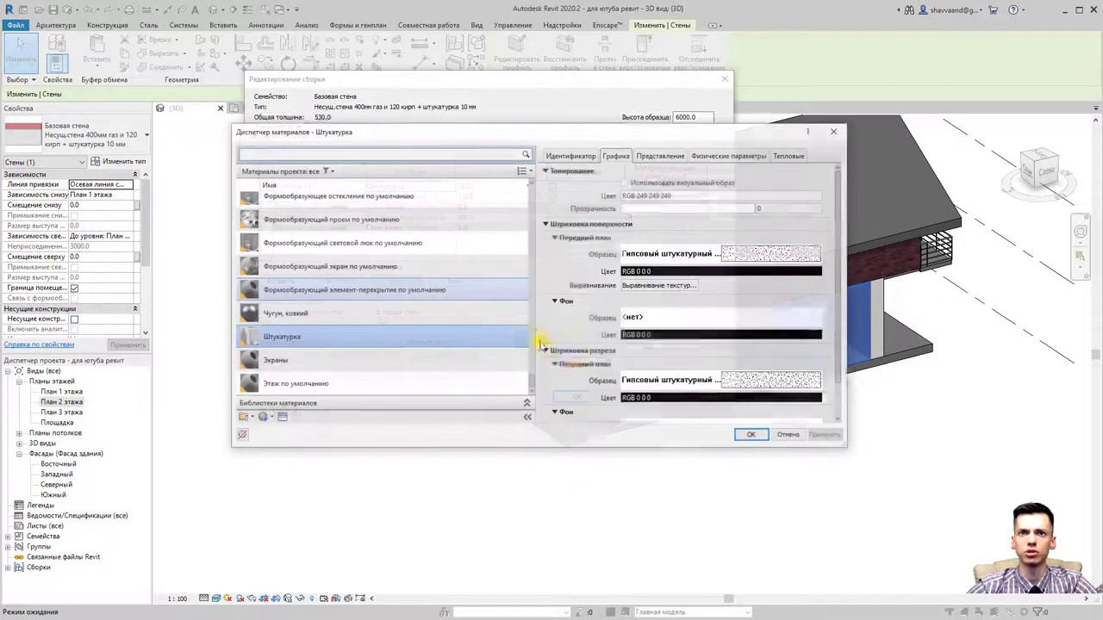
{"action": "left_click", "coordinate": [660, 157]}
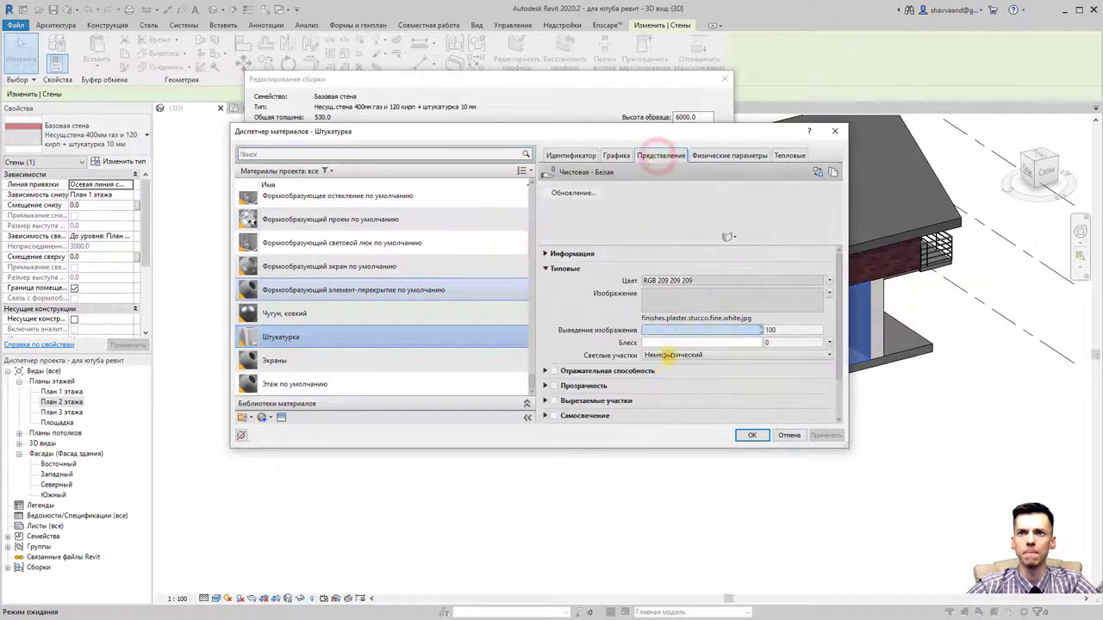
{"action": "left_click", "coordinate": [676, 408]}
{"action": "left_click_drag", "start_coordinate": [673, 277], "coordinate": [678, 229]}
{"action": "left_click", "coordinate": [596, 391]}
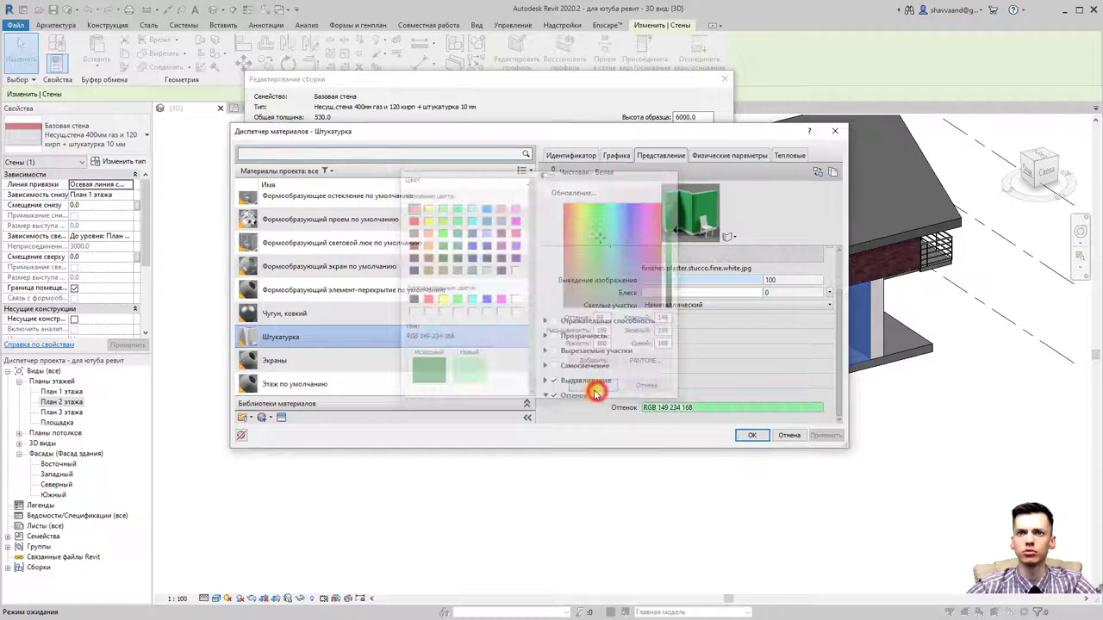
{"action": "left_click", "coordinate": [737, 441]}
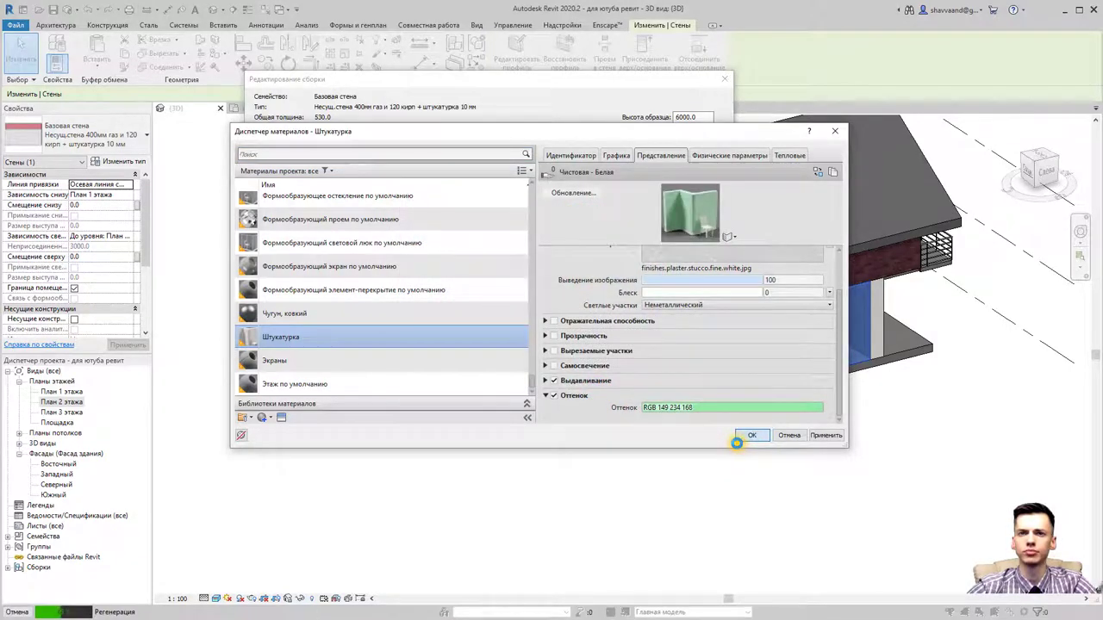
Step: Close the material, assembly and wall type dialogs, then deselect the wall to show its light green finish
{"action": "left_click", "coordinate": [577, 396]}
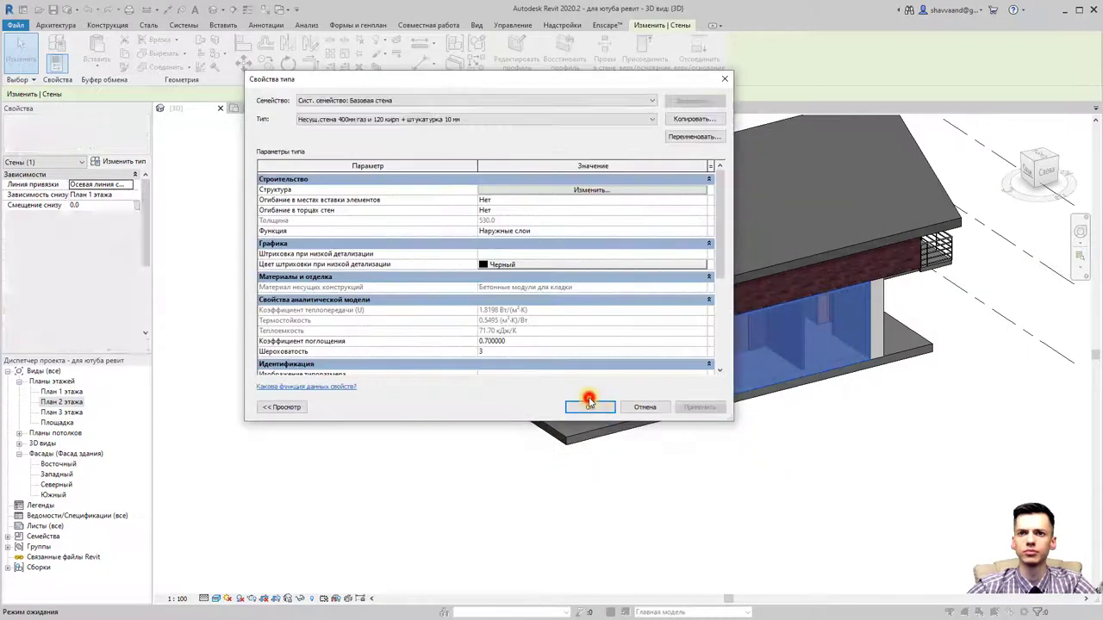
{"action": "left_click", "coordinate": [591, 406]}
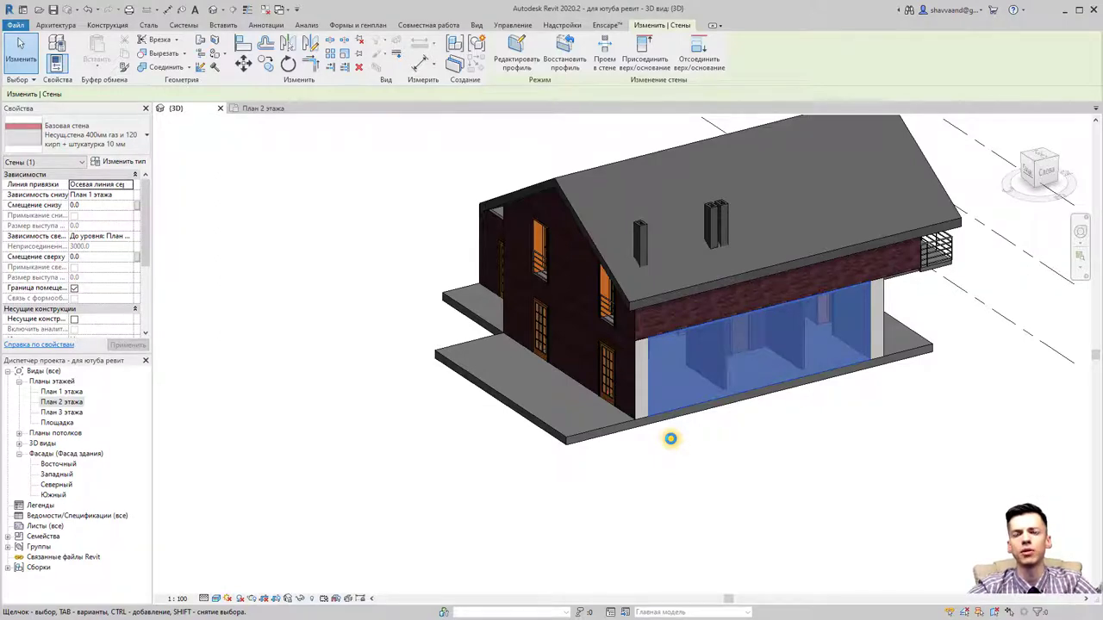
{"action": "left_click", "coordinate": [670, 439]}
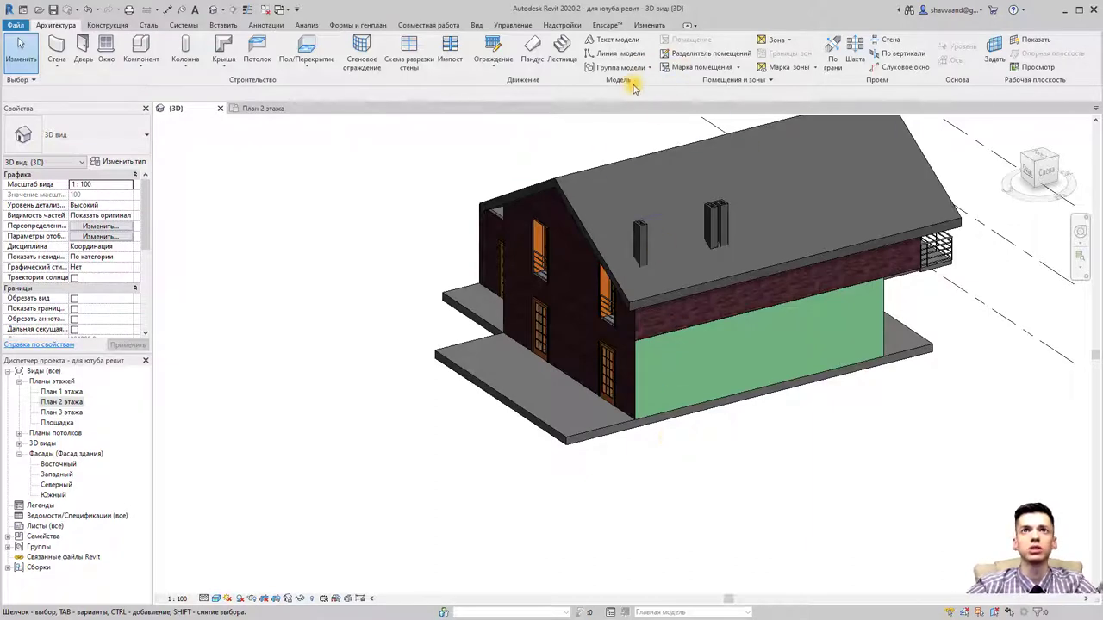
Step: Review the project's materials list under Manage, then Tab-highlight the whole ground-floor wall chain
{"action": "left_click", "coordinate": [514, 25]}
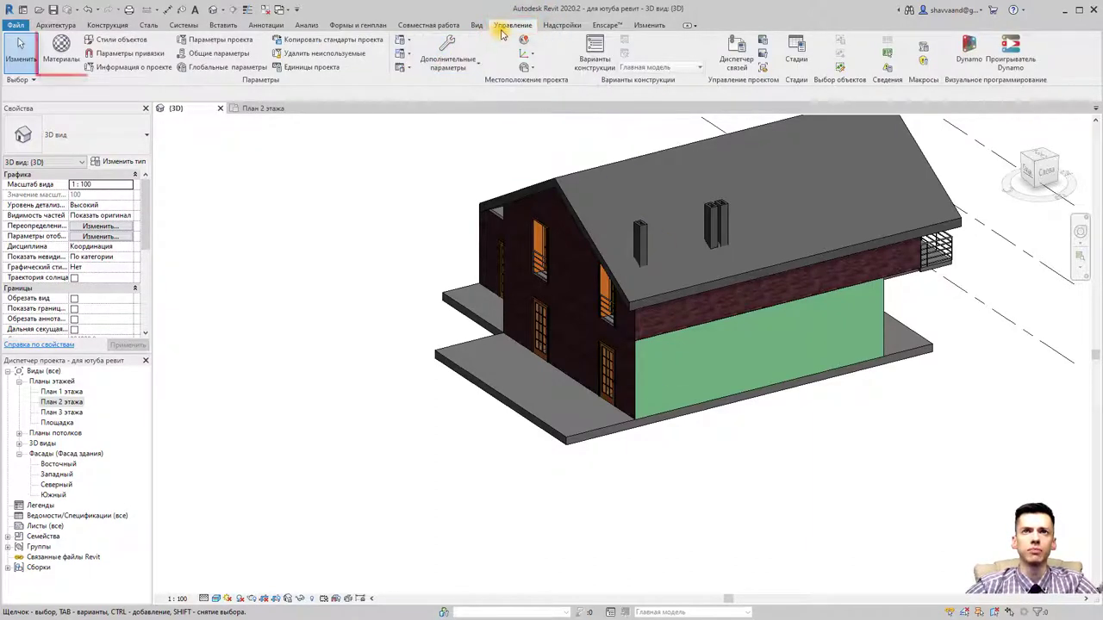
{"action": "left_click", "coordinate": [77, 65]}
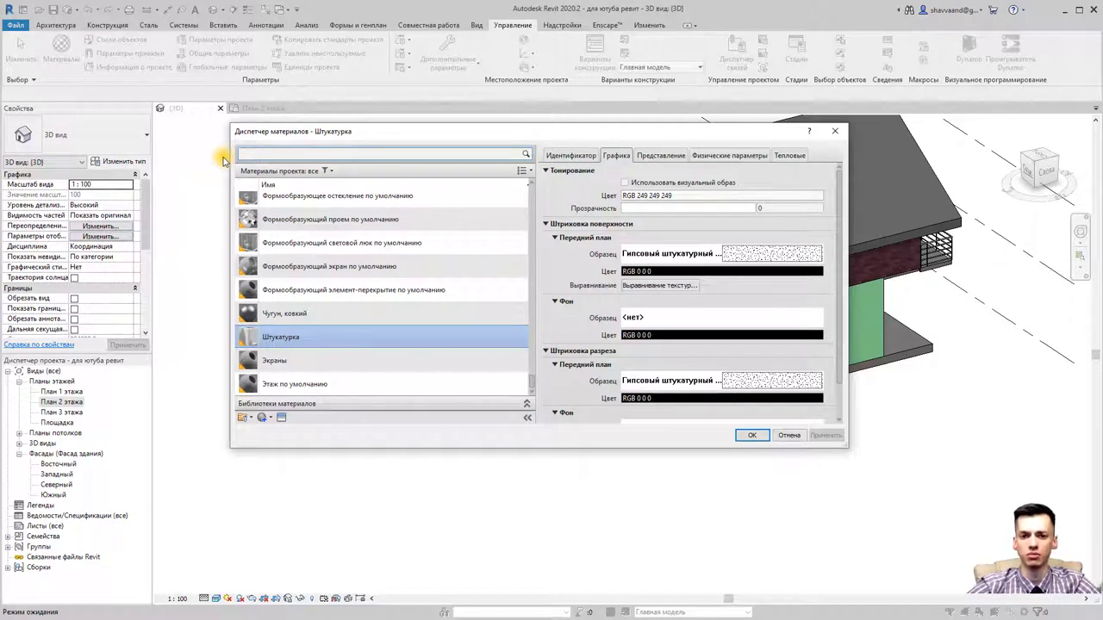
{"action": "left_click", "coordinate": [835, 131]}
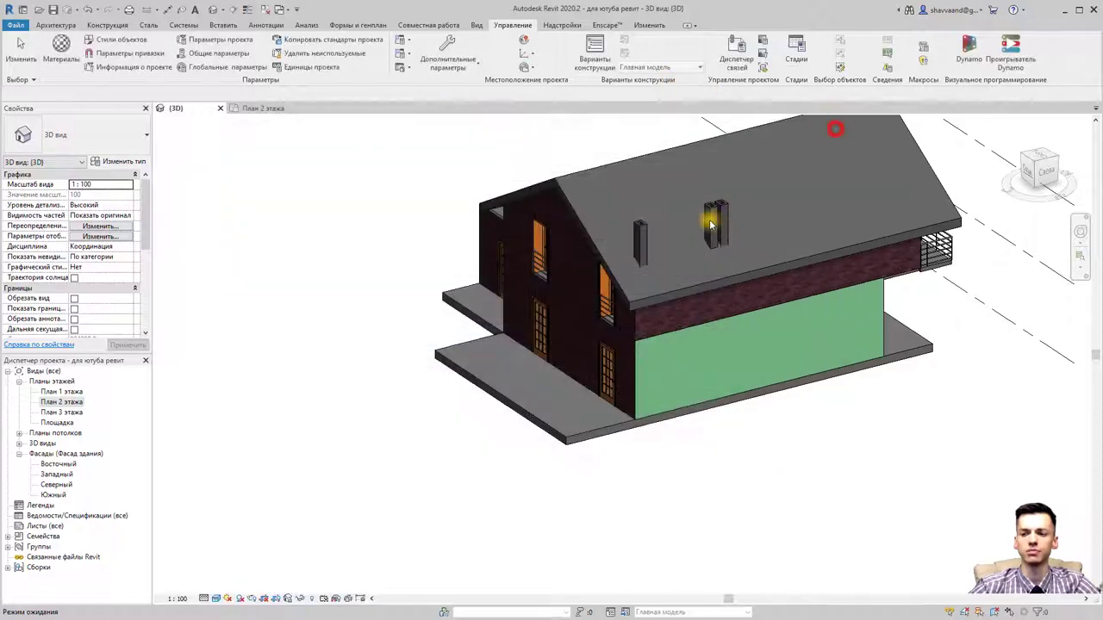
{"action": "key", "text": "Tab"}
Step: Select the ground-floor wall chain and check the wall type list without changing it
{"action": "left_click", "coordinate": [577, 312]}
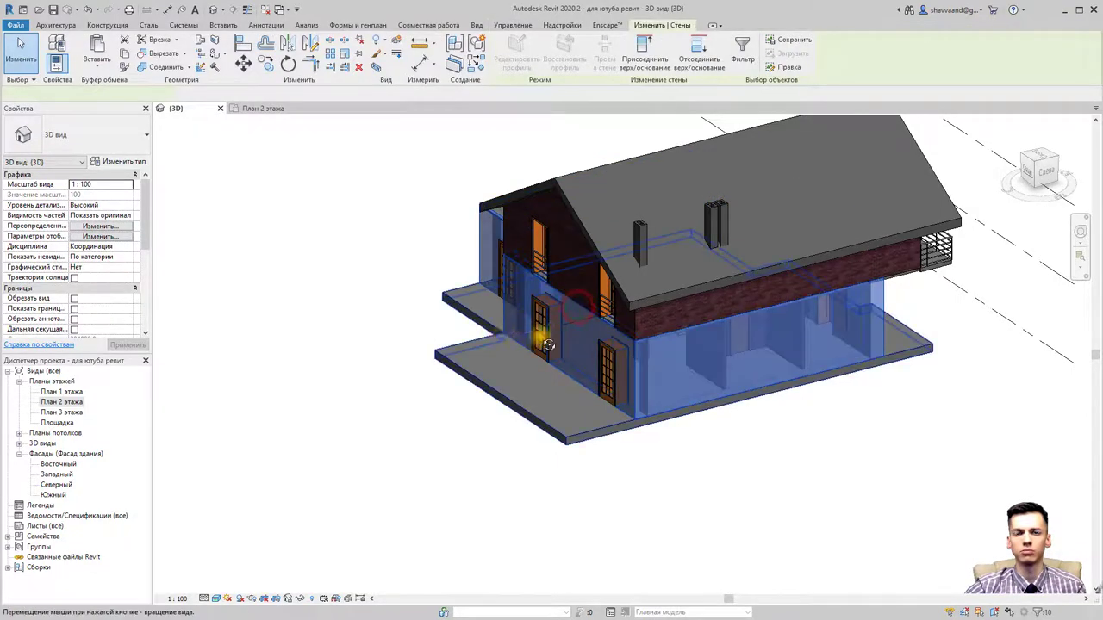
{"action": "middle_click_drag", "start_coordinate": [578, 312], "coordinate": [658, 308], "text": "shift"}
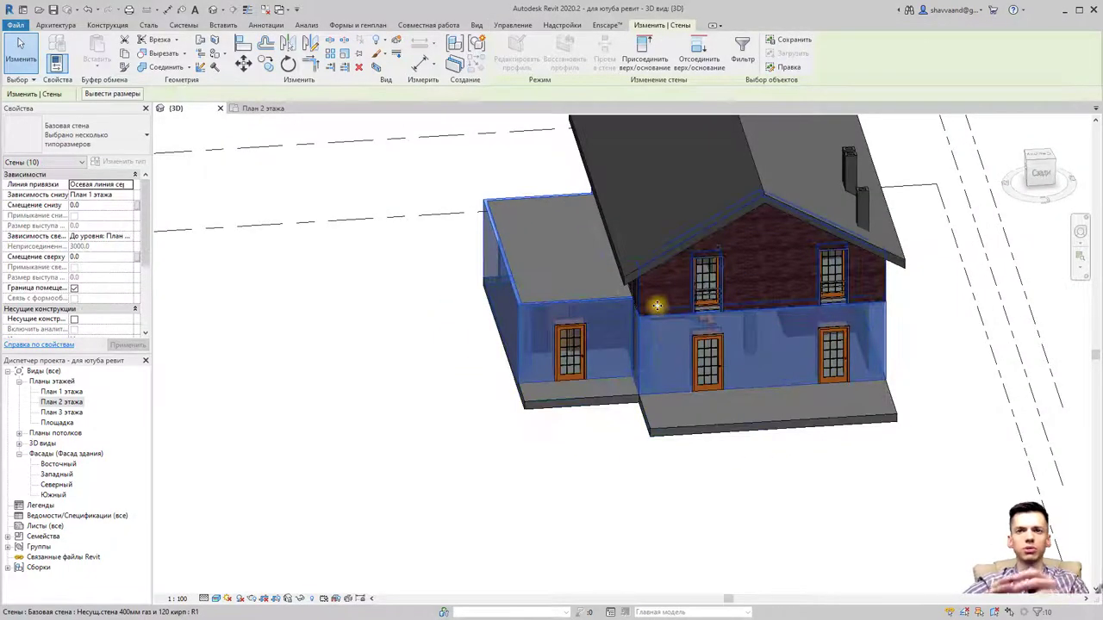
{"action": "left_click", "coordinate": [112, 146]}
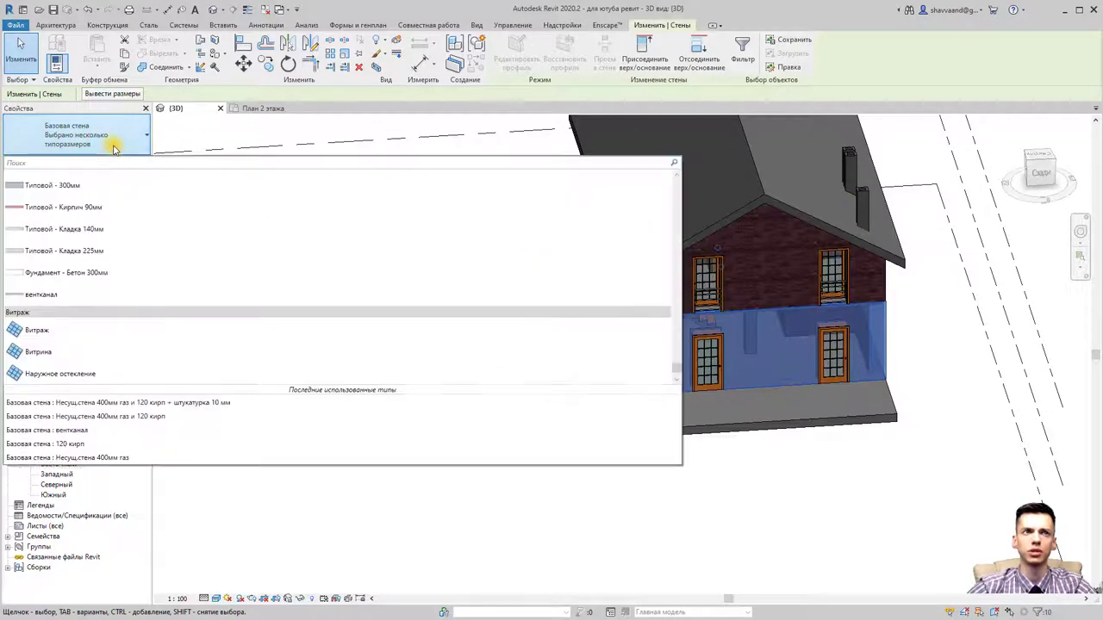
{"action": "left_click", "coordinate": [115, 148]}
{"action": "left_click", "coordinate": [500, 410]}
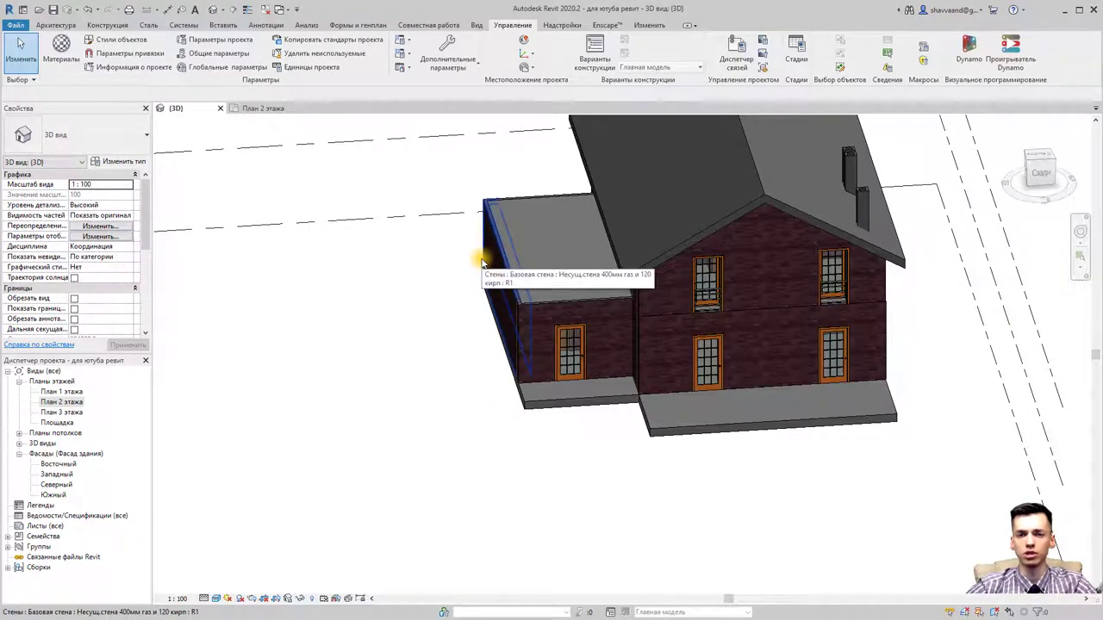
Step: Tab-select the ground-floor wall chain and switch it to the plastered 400mm wall type
{"action": "key", "text": "Tab"}
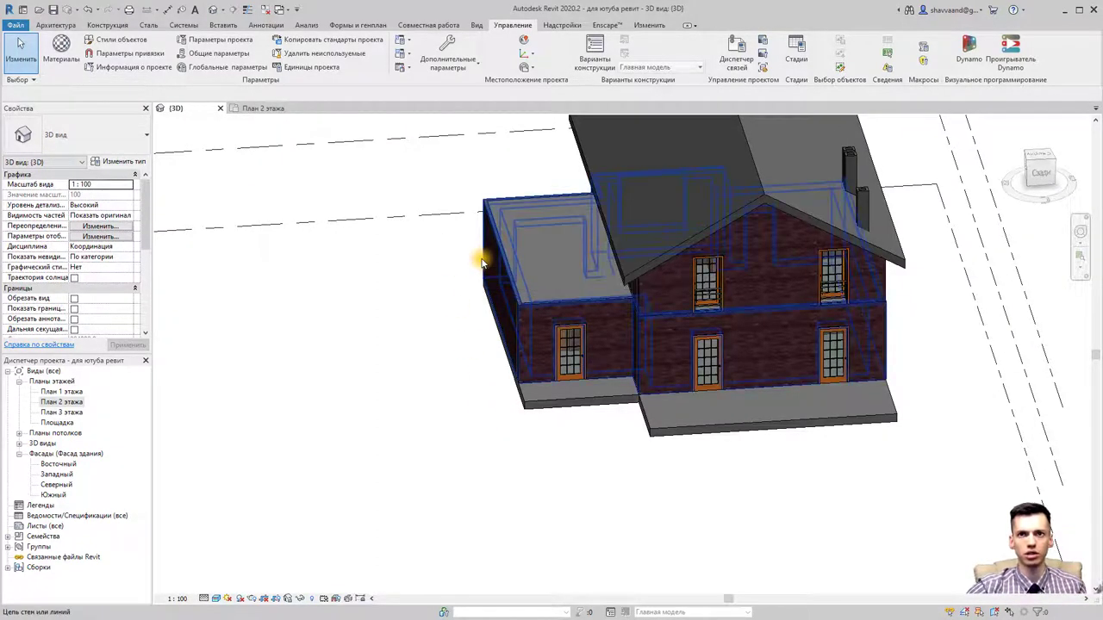
{"action": "left_click", "coordinate": [482, 261]}
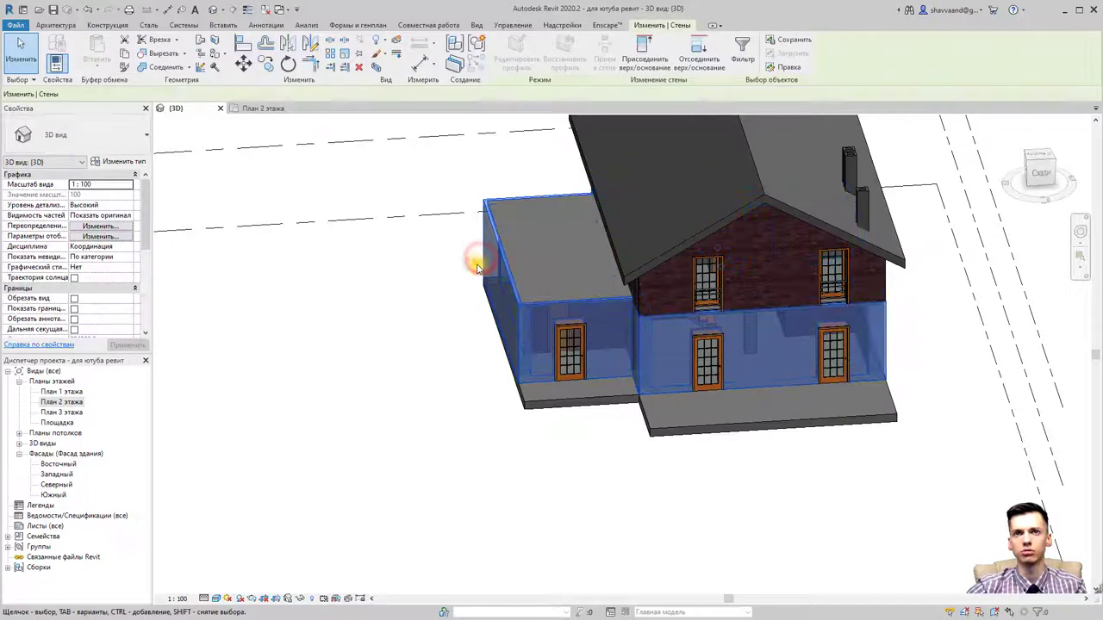
{"action": "mouse_move", "coordinate": [347, 382]}
{"action": "middle_mouse_down", "text": "shift"}
{"action": "mouse_move", "coordinate": [778, 391]}
{"action": "mouse_move", "coordinate": [729, 460]}
{"action": "middle_mouse_up", "text": "shift"}
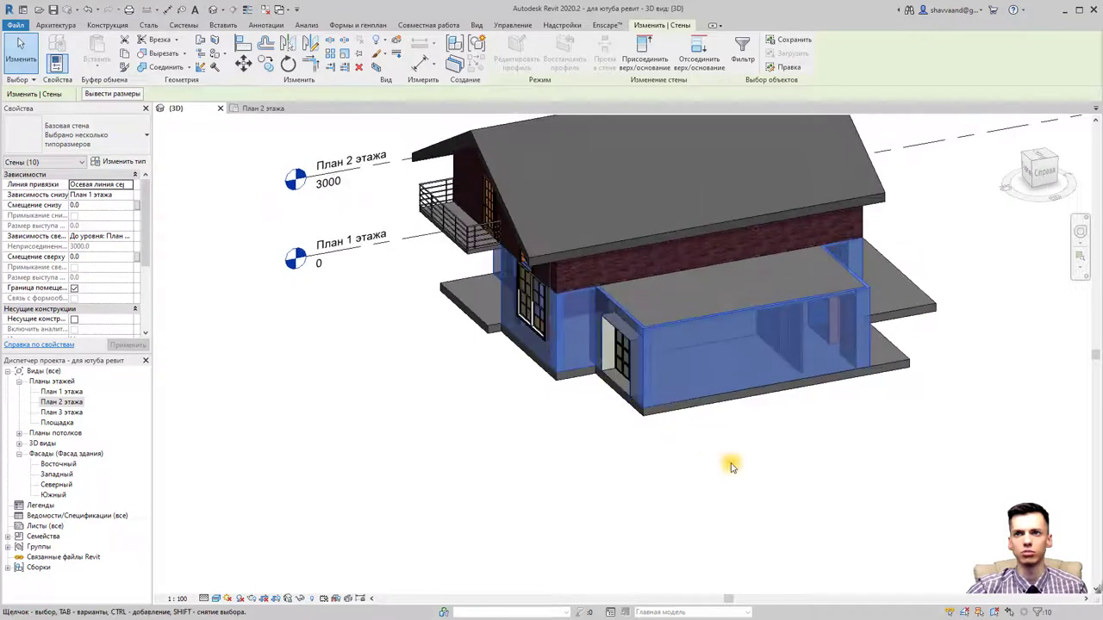
{"action": "left_click", "coordinate": [851, 471]}
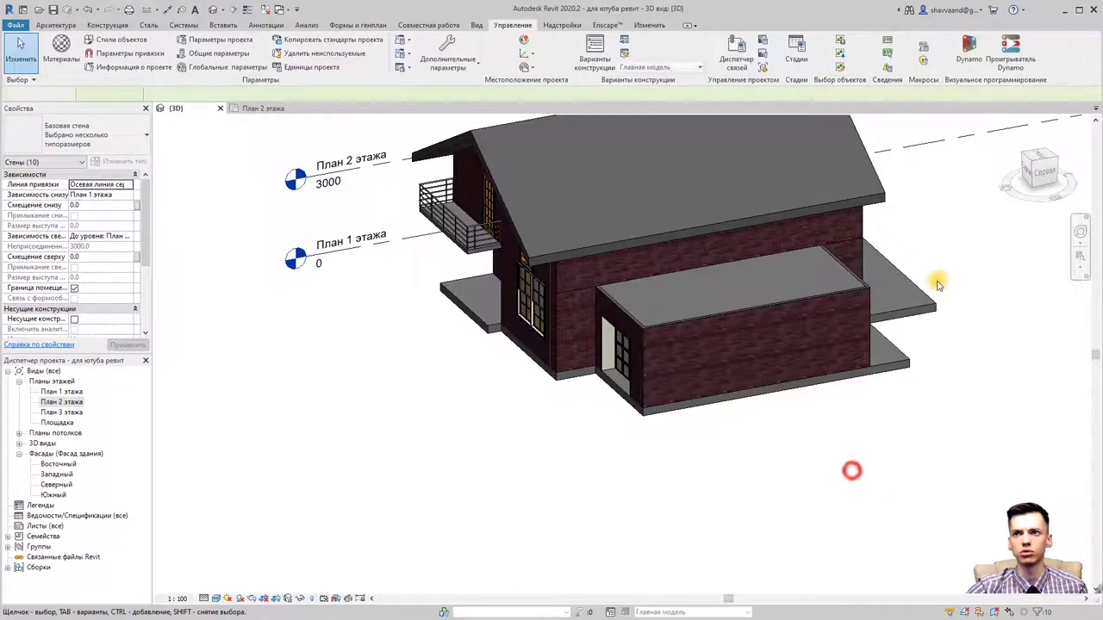
{"action": "left_click", "coordinate": [860, 251]}
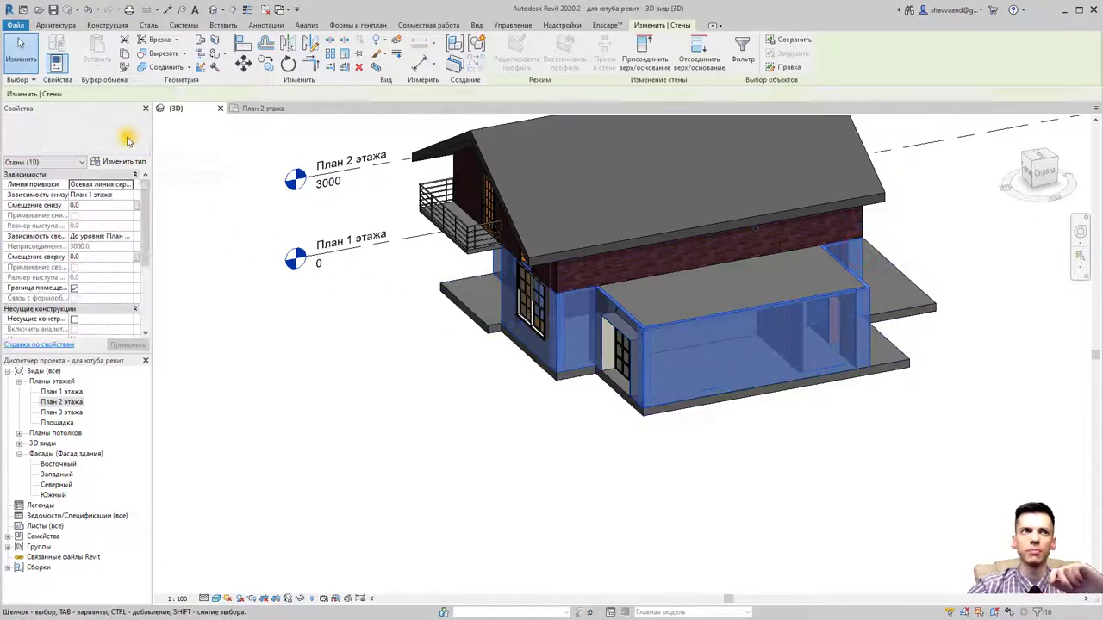
{"action": "left_click", "coordinate": [128, 136]}
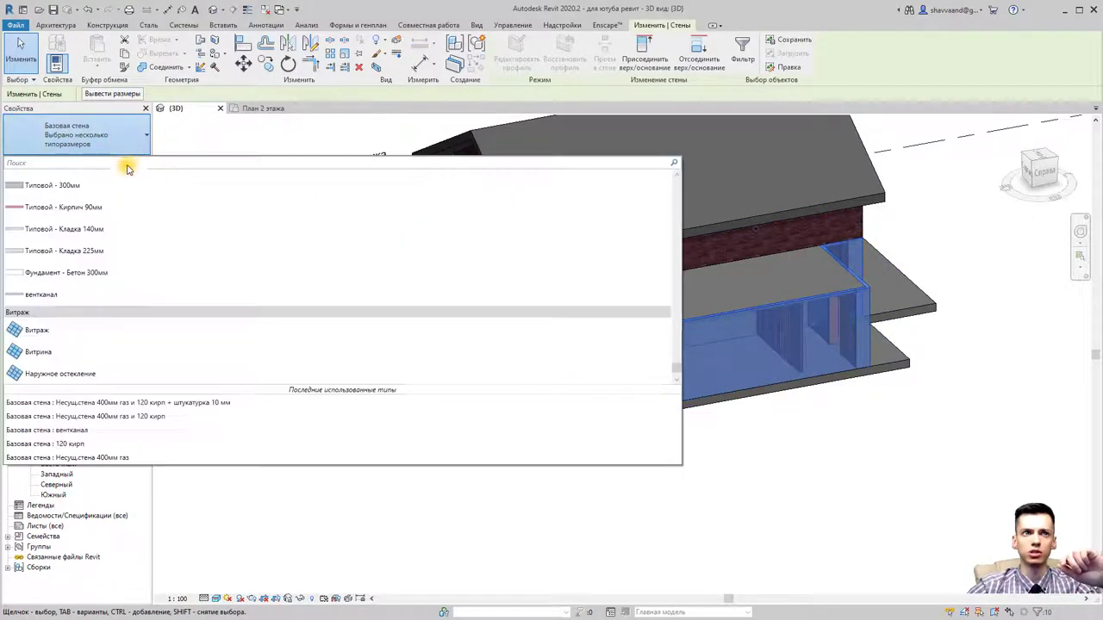
{"action": "left_click", "coordinate": [162, 402]}
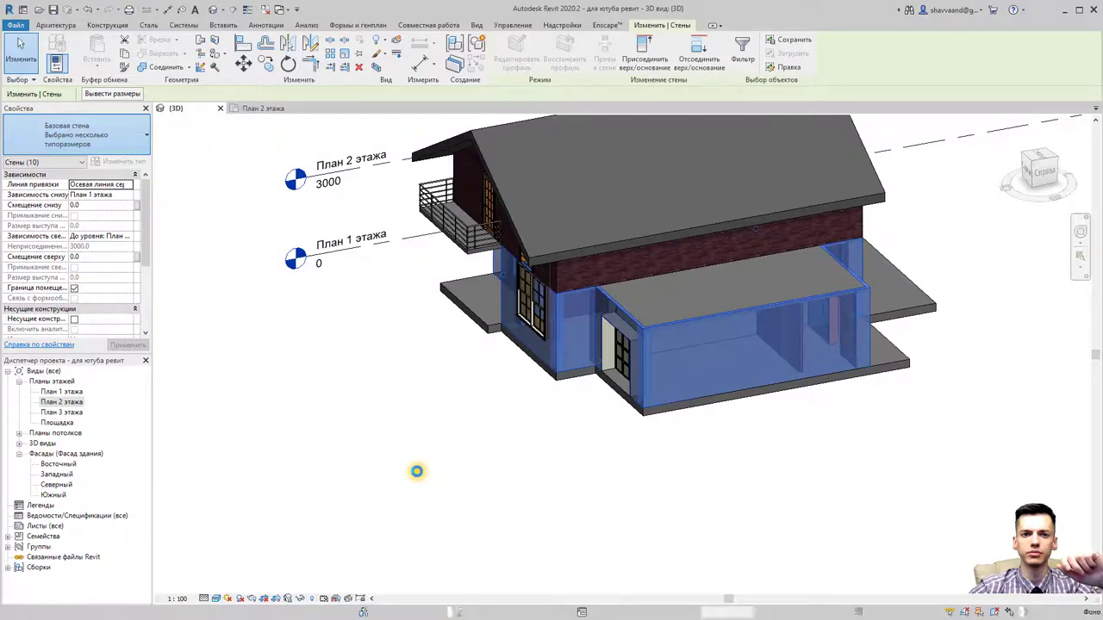
{"action": "key", "text": "Escape"}
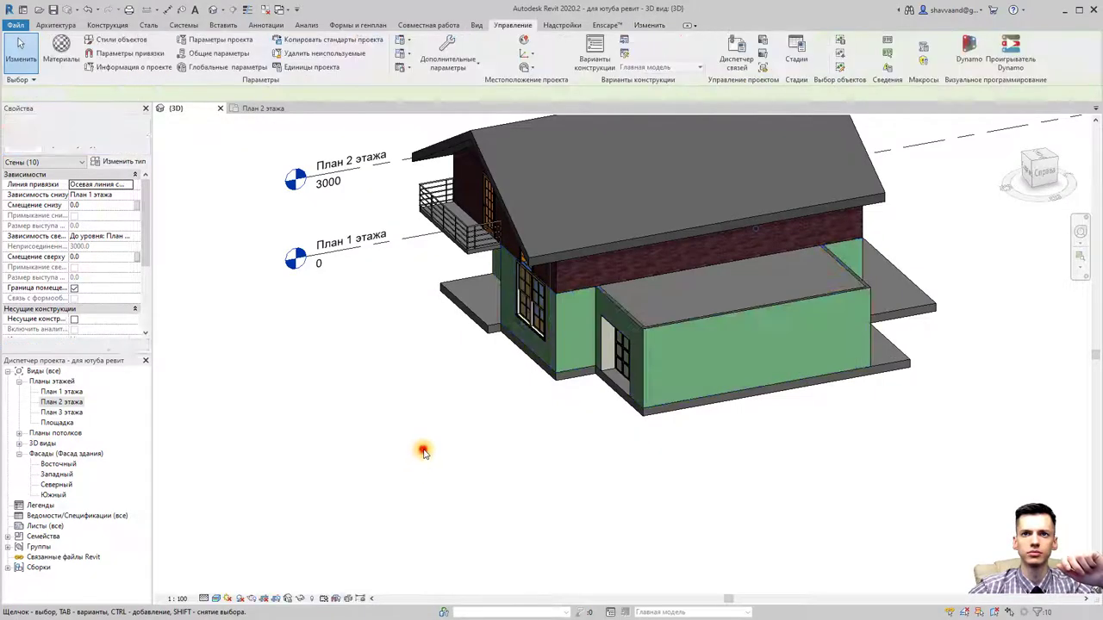
{"action": "mouse_move", "coordinate": [423, 446]}
{"action": "middle_mouse_down"}
{"action": "mouse_move", "coordinate": [478, 477]}
{"action": "mouse_move", "coordinate": [702, 457]}
{"action": "middle_mouse_up"}
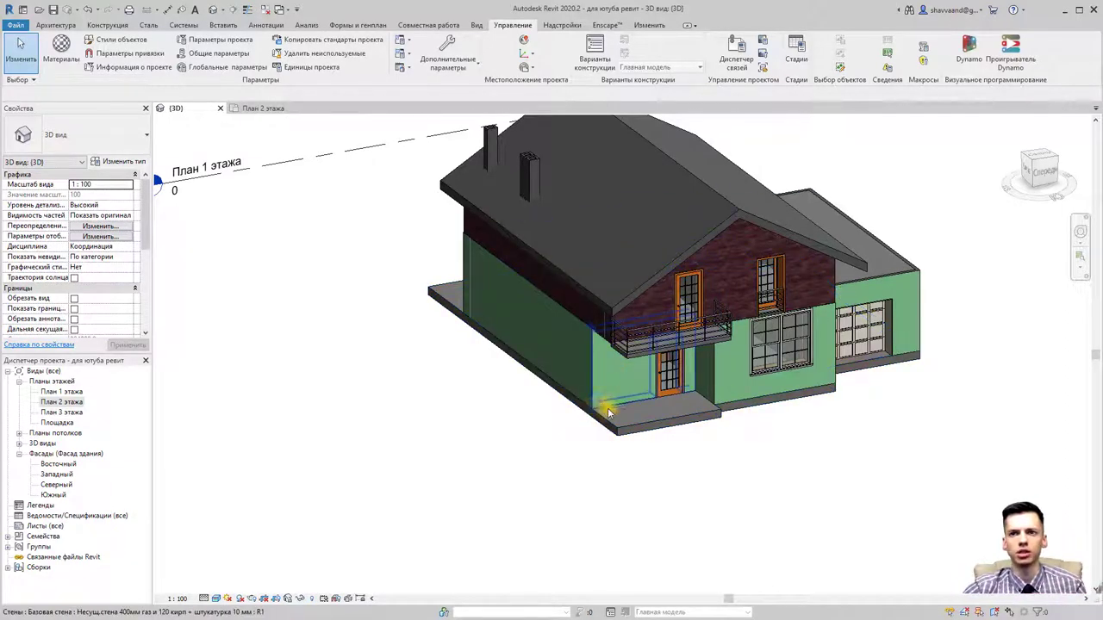
{"action": "middle_click_drag", "start_coordinate": [607, 412], "coordinate": [603, 386], "text": "shift"}
{"action": "scroll", "coordinate": [604, 387], "scroll_direction": "up", "scroll_amount": 3}
{"action": "mouse_move", "coordinate": [701, 387]}
{"action": "middle_mouse_down", "text": "shift"}
{"action": "mouse_move", "coordinate": [725, 396]}
{"action": "mouse_move", "coordinate": [741, 349]}
{"action": "middle_mouse_up", "text": "shift"}
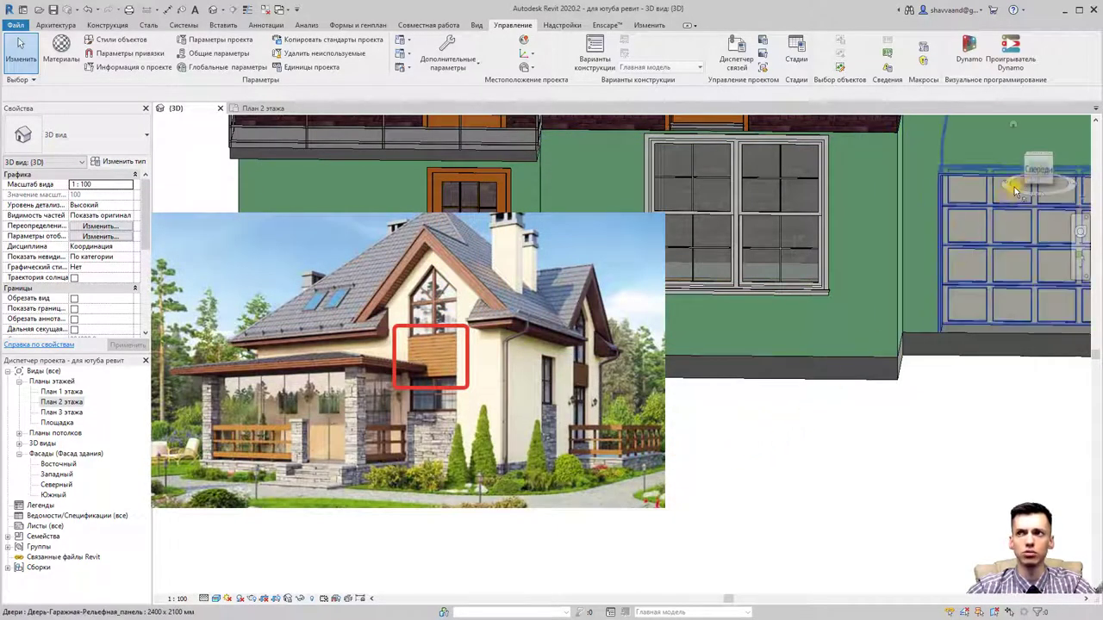
Step: Frame the house at an angled front view and select the large front window plus the wall beneath it
{"action": "scroll", "coordinate": [793, 328], "scroll_direction": "down", "scroll_amount": 10}
{"action": "middle_click_drag", "start_coordinate": [784, 299], "coordinate": [939, 416]}
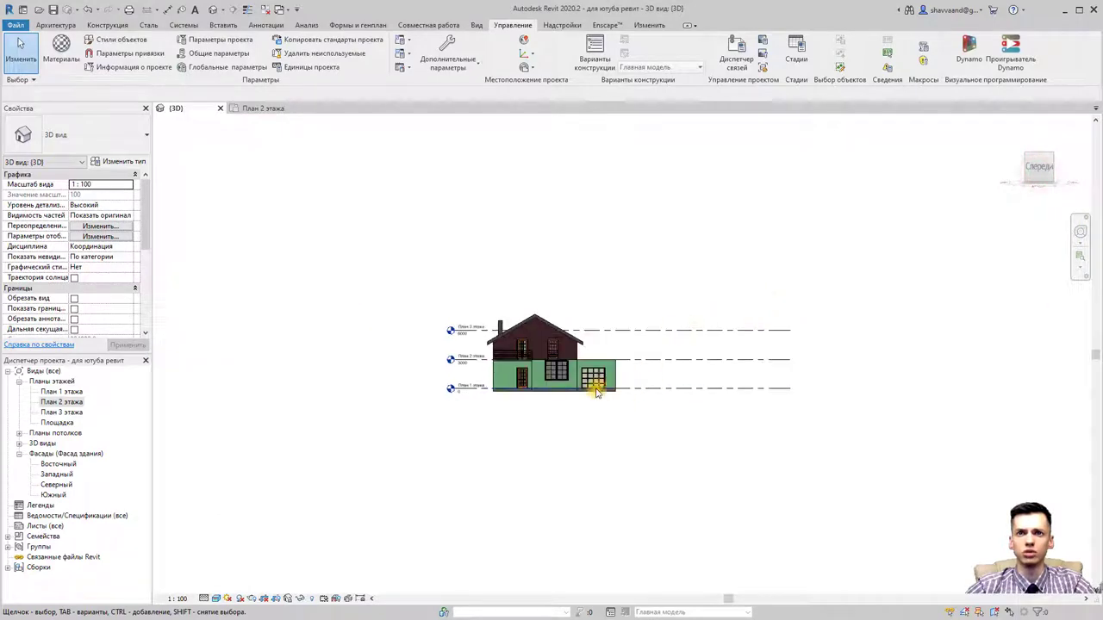
{"action": "scroll", "coordinate": [505, 381], "scroll_direction": "up", "scroll_amount": 4}
{"action": "scroll", "coordinate": [482, 384], "scroll_direction": "up", "scroll_amount": 4}
{"action": "scroll", "coordinate": [482, 383], "scroll_direction": "down", "scroll_amount": 3}
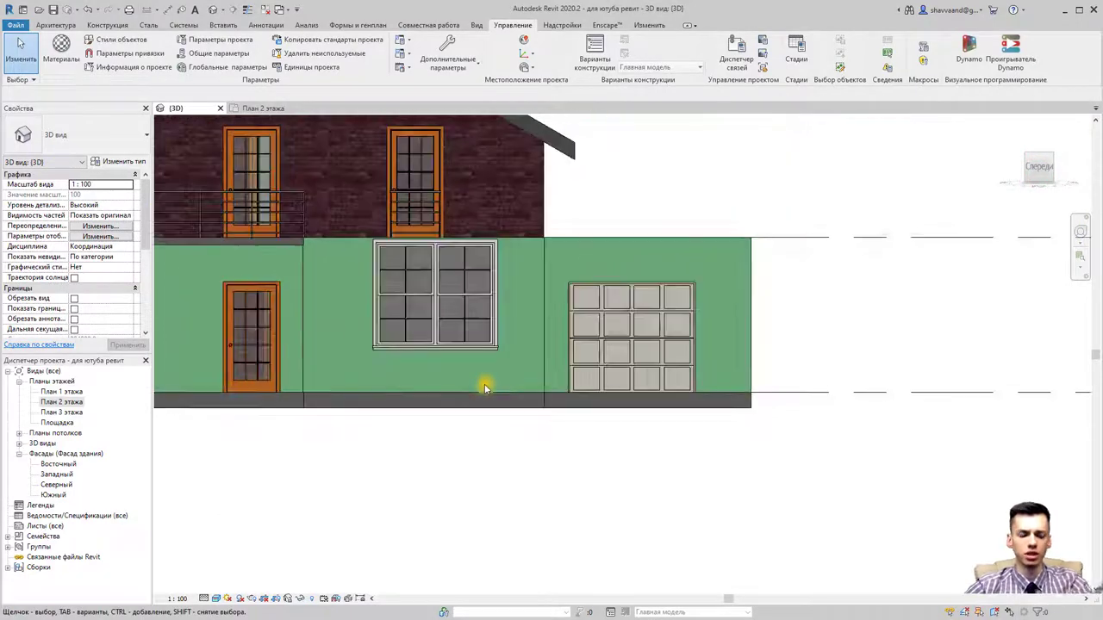
{"action": "middle_click_drag", "start_coordinate": [486, 388], "coordinate": [505, 449], "text": "shift"}
{"action": "scroll", "coordinate": [527, 494], "scroll_direction": "up", "scroll_amount": 2}
{"action": "scroll", "coordinate": [528, 493], "scroll_direction": "down", "scroll_amount": 2}
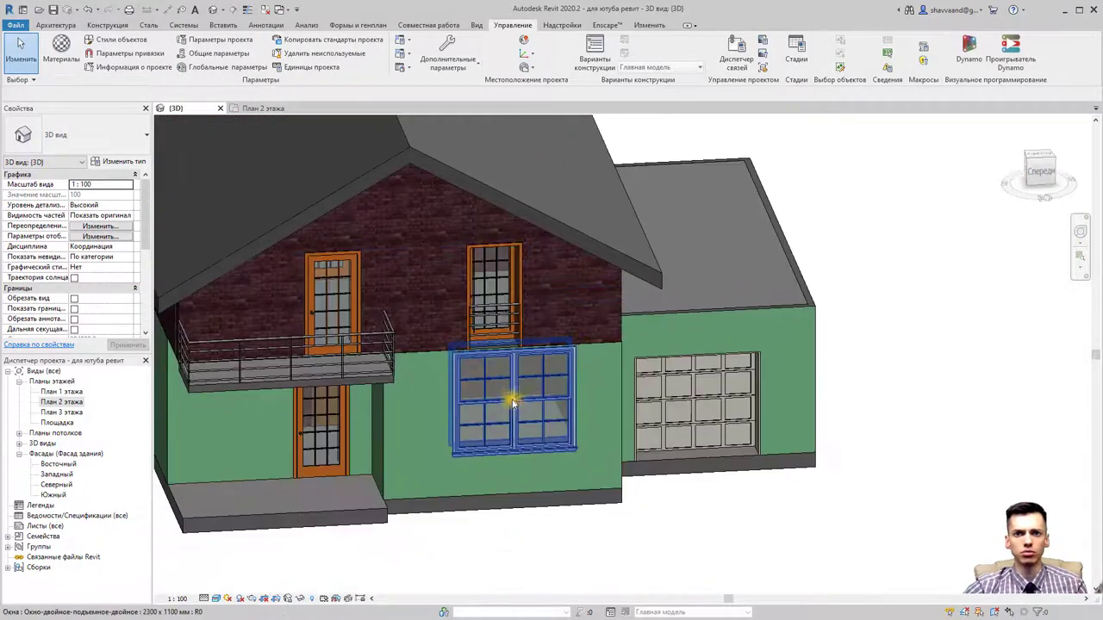
{"action": "left_click", "coordinate": [517, 405]}
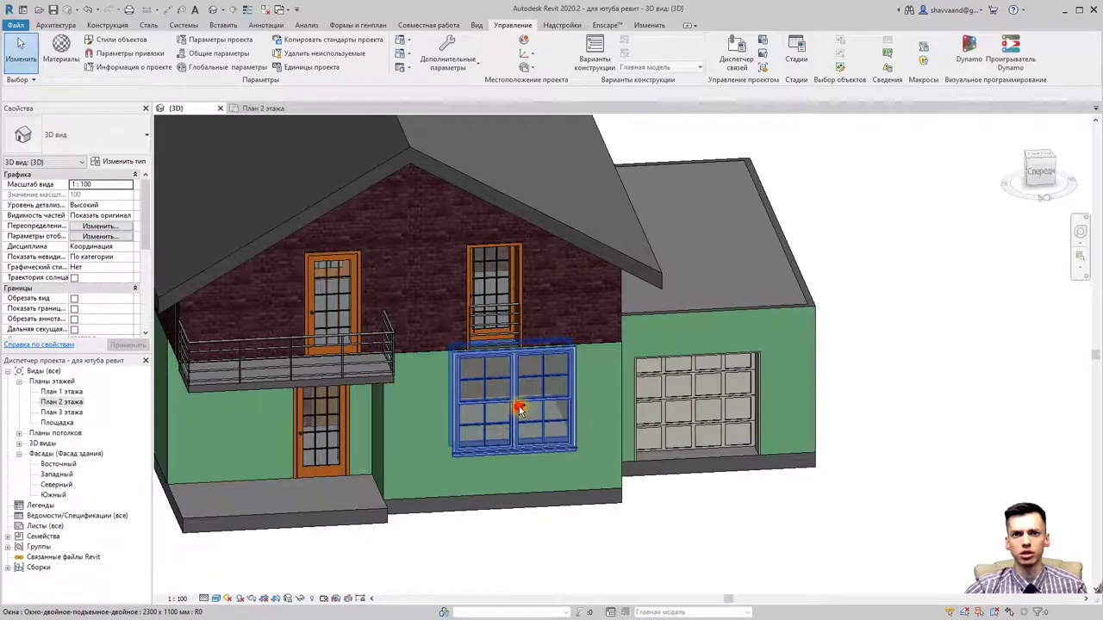
{"action": "left_click", "coordinate": [551, 487], "text": "ctrl"}
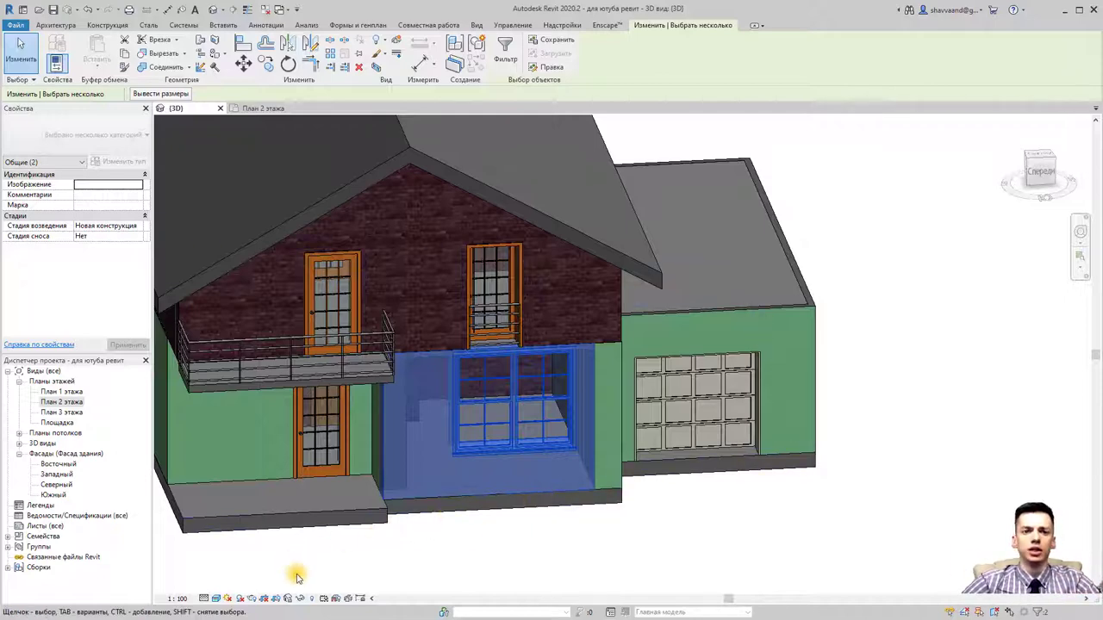
Step: Temporarily isolate the window and its wall, then orbit and select the isolated window
{"action": "left_click", "coordinate": [300, 599]}
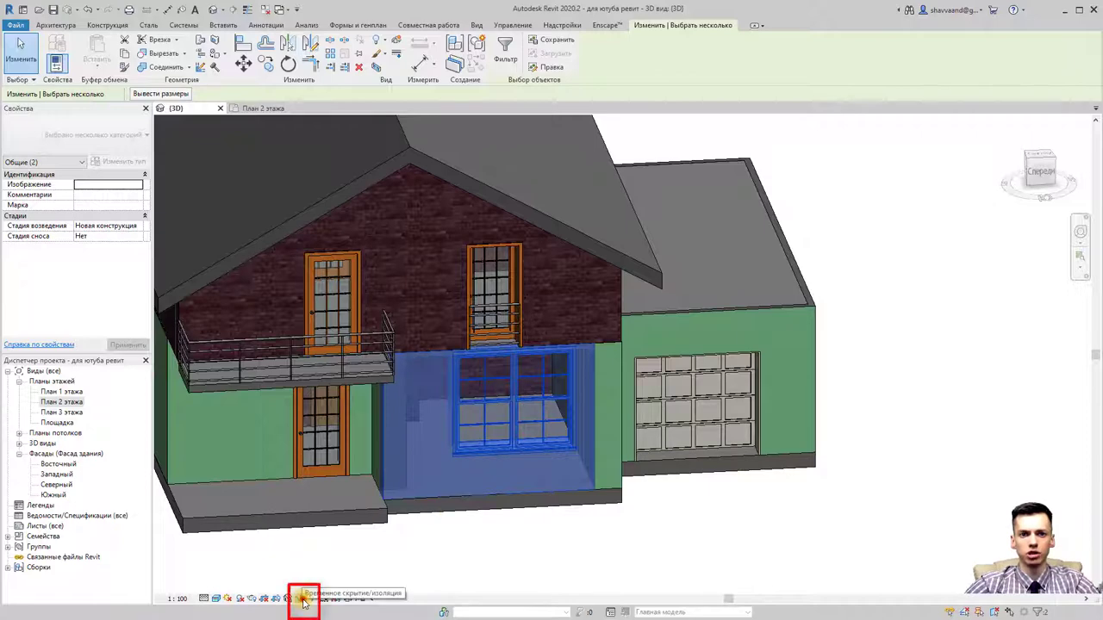
{"action": "left_click", "coordinate": [340, 558]}
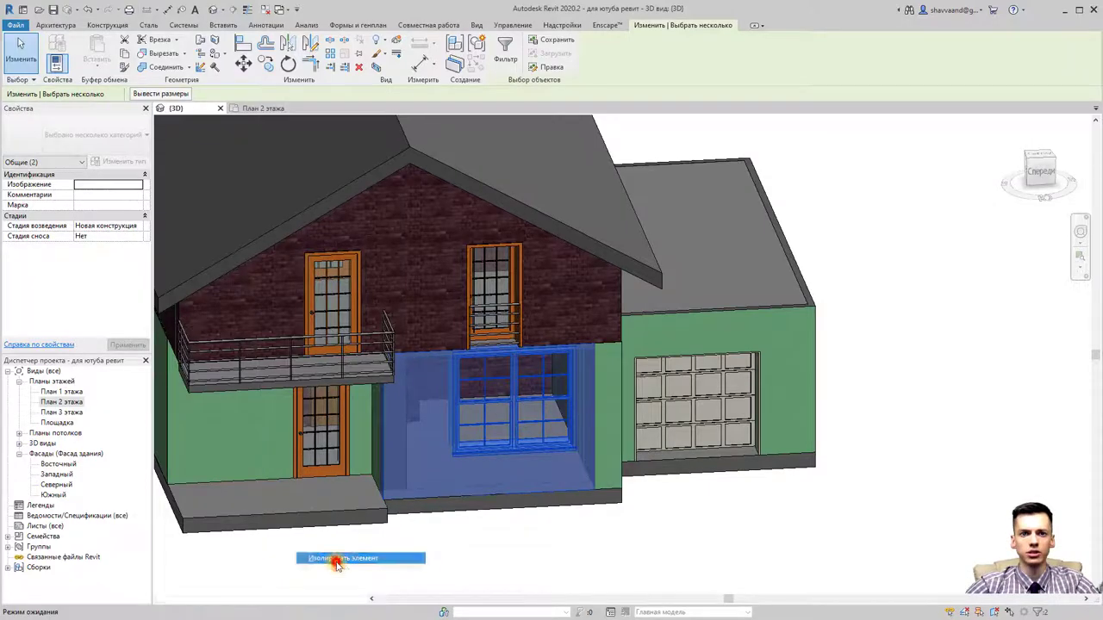
{"action": "left_click", "coordinate": [513, 557]}
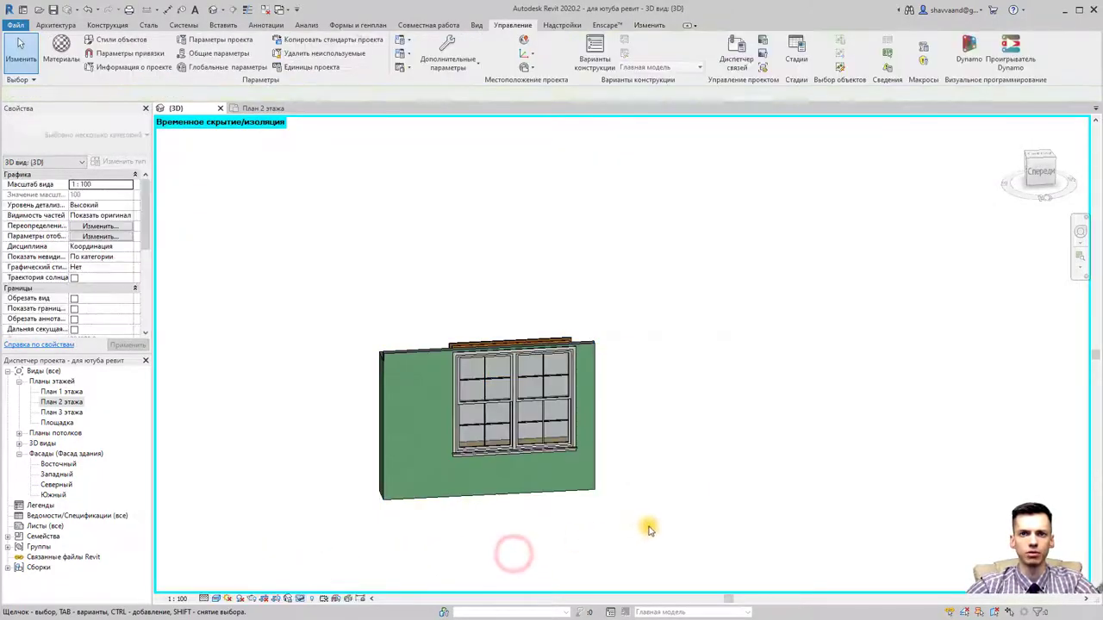
{"action": "mouse_move", "coordinate": [713, 519]}
{"action": "middle_mouse_down", "text": "shift"}
{"action": "mouse_move", "coordinate": [421, 463]}
{"action": "mouse_move", "coordinate": [468, 554]}
{"action": "middle_mouse_up", "text": "shift"}
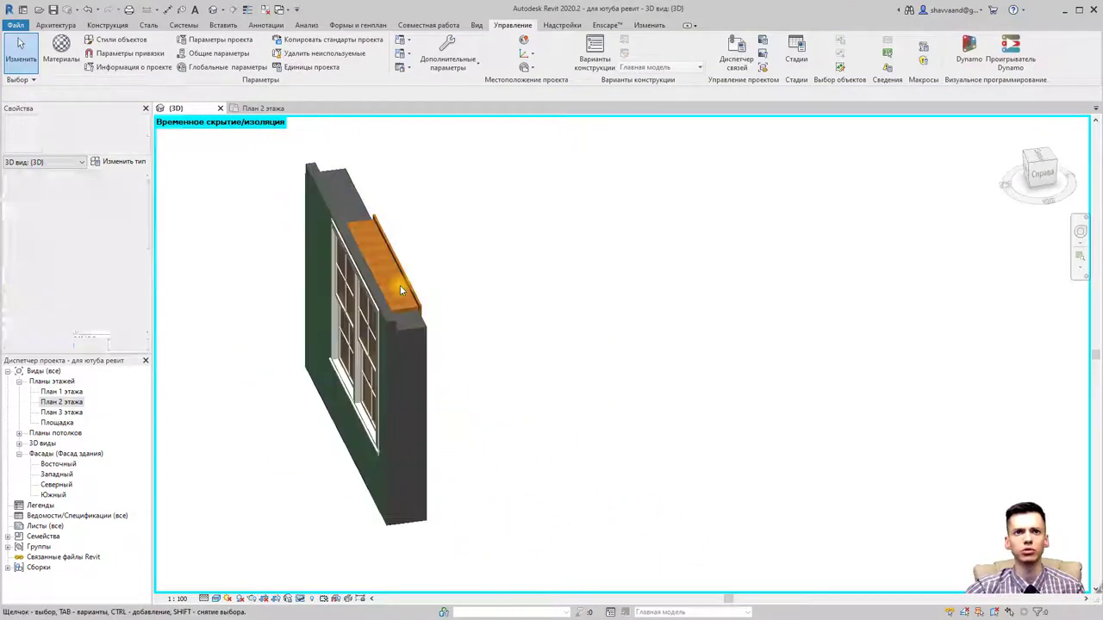
{"action": "scroll", "coordinate": [400, 285], "scroll_direction": "up", "scroll_amount": 5}
{"action": "left_click", "coordinate": [428, 331]}
{"action": "middle_click_drag", "start_coordinate": [429, 331], "coordinate": [414, 320], "text": "shift"}
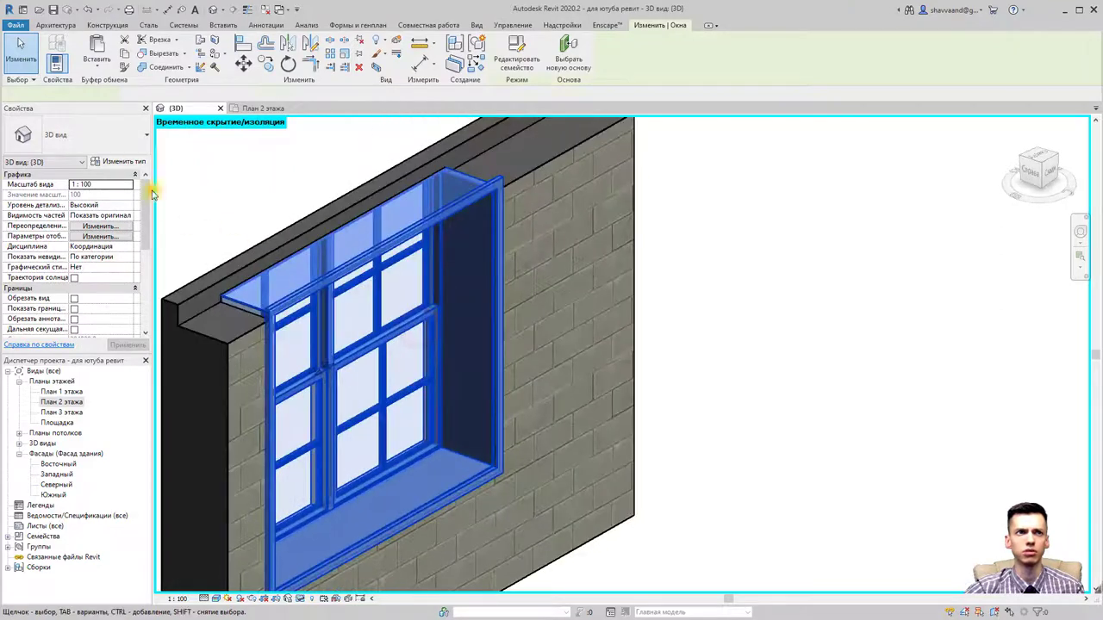
Step: Change the window type's Высота (Height) from 2000 to 1800 in Type Properties
{"action": "left_click", "coordinate": [131, 162]}
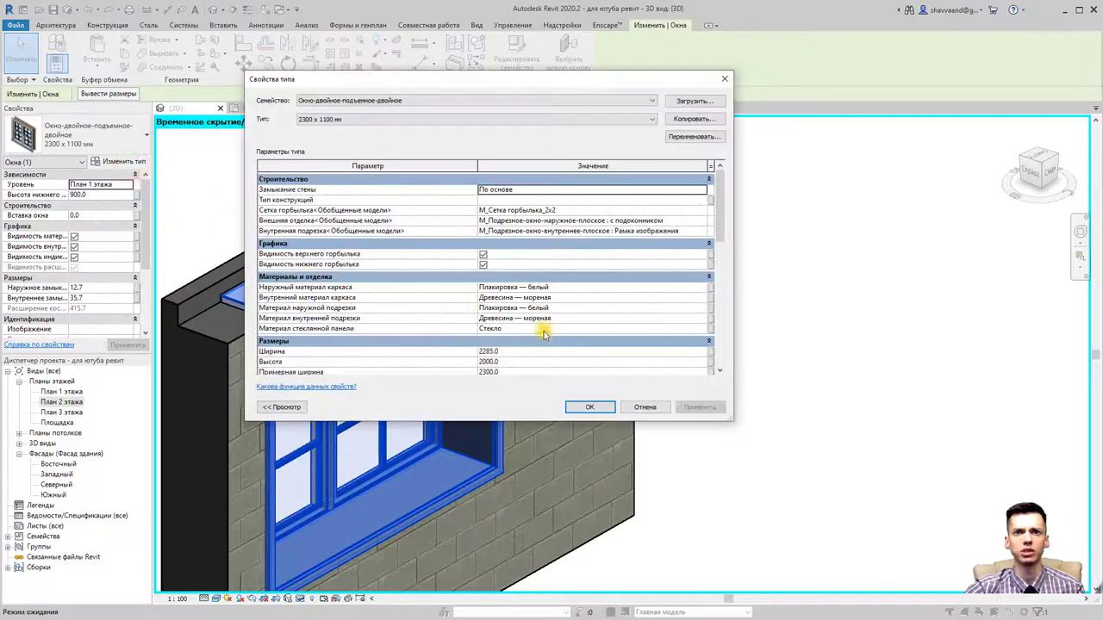
{"action": "left_click", "coordinate": [508, 362]}
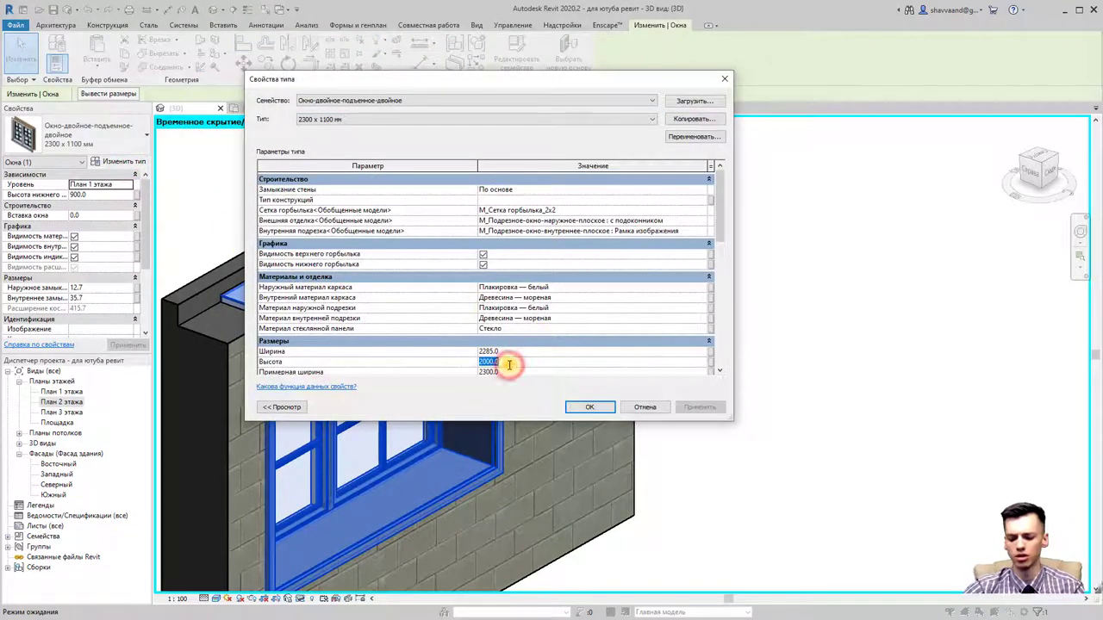
{"action": "type", "text": "1800"}
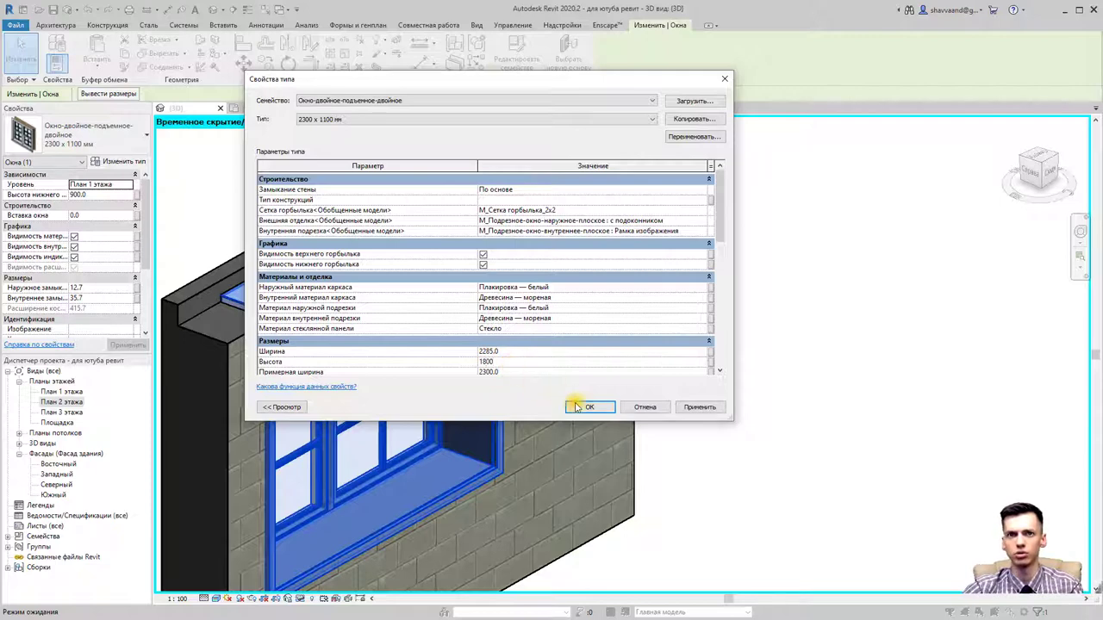
{"action": "left_click", "coordinate": [591, 410]}
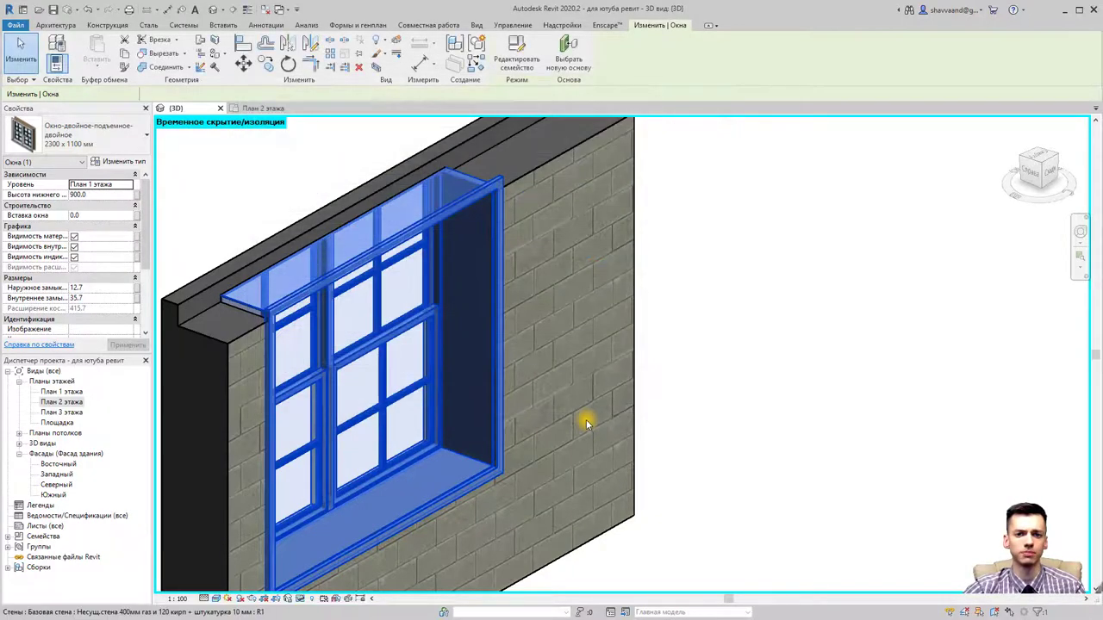
Step: Set a flat ViewCube Front view of the isolated wall and open the Изменить (Modify) tab
{"action": "left_click", "coordinate": [797, 389]}
{"action": "mouse_move", "coordinate": [420, 444]}
{"action": "middle_mouse_down", "text": "shift"}
{"action": "mouse_move", "coordinate": [571, 443]}
{"action": "mouse_move", "coordinate": [565, 459]}
{"action": "mouse_move", "coordinate": [615, 455]}
{"action": "middle_mouse_up", "text": "shift"}
{"action": "scroll", "coordinate": [571, 443], "scroll_direction": "up", "scroll_amount": 3}
{"action": "scroll", "coordinate": [670, 438], "scroll_direction": "down", "scroll_amount": 3}
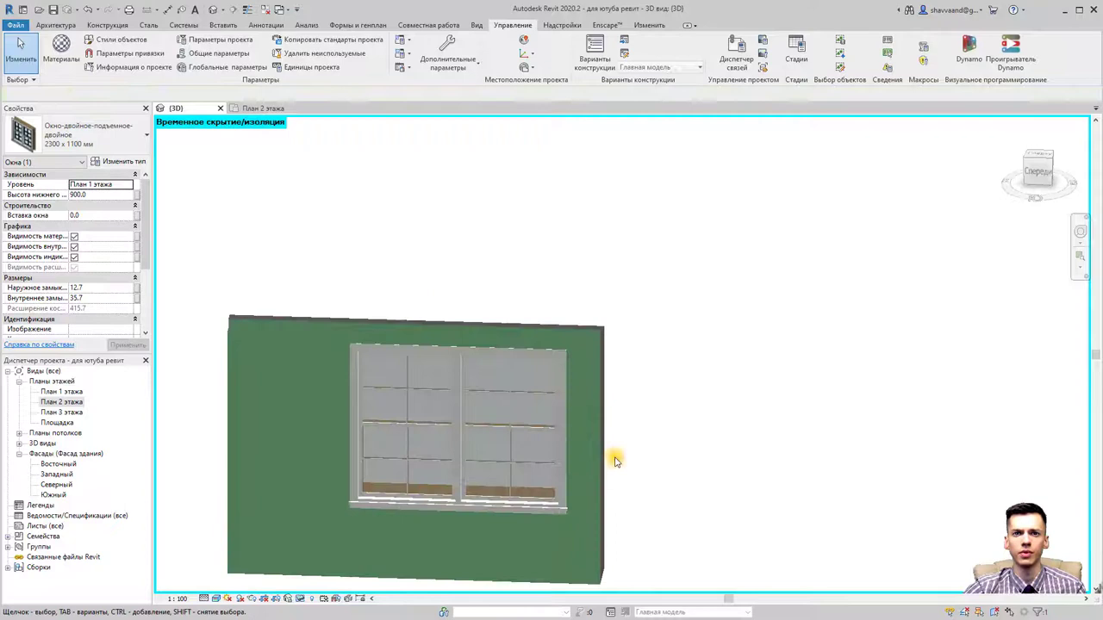
{"action": "left_click", "coordinate": [699, 408]}
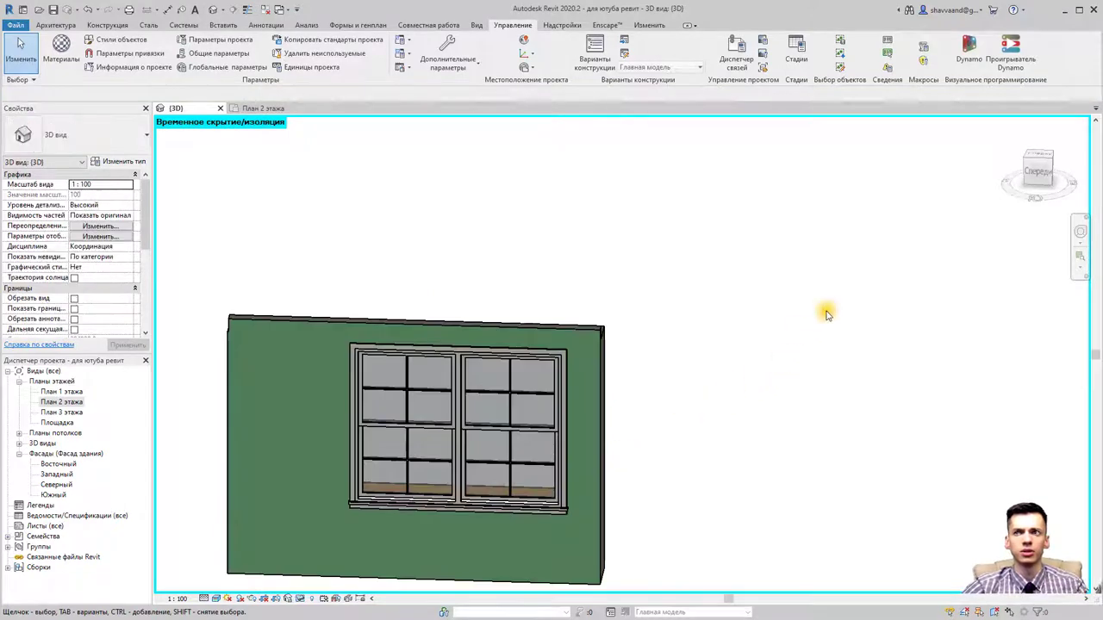
{"action": "left_click", "coordinate": [1040, 174]}
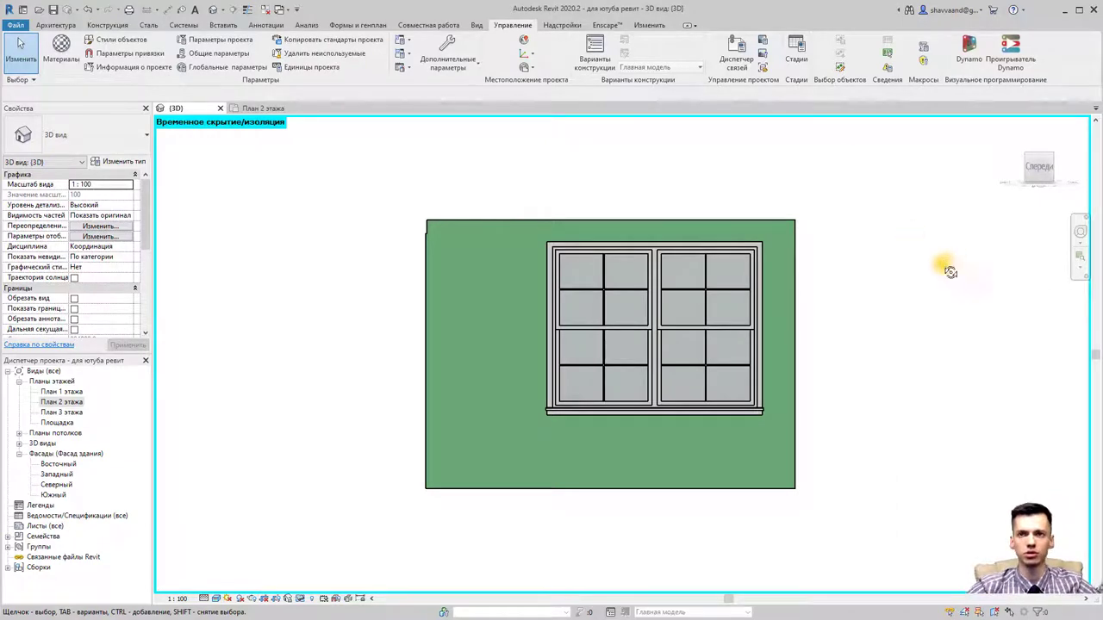
{"action": "middle_click_drag", "start_coordinate": [943, 264], "coordinate": [591, 411], "text": "shift"}
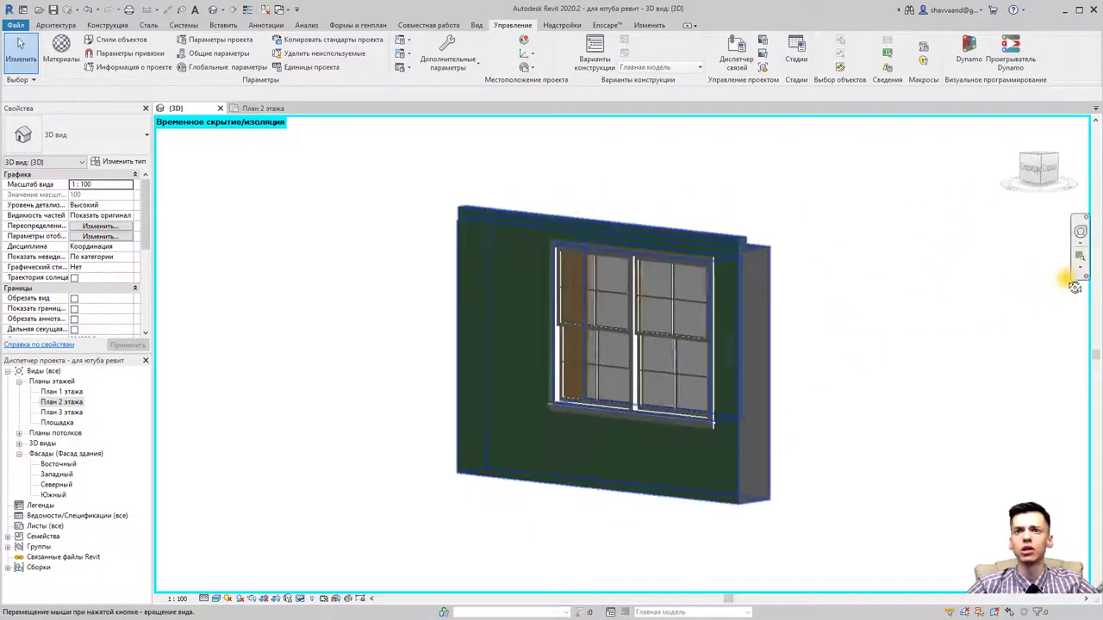
{"action": "left_click", "coordinate": [1032, 166]}
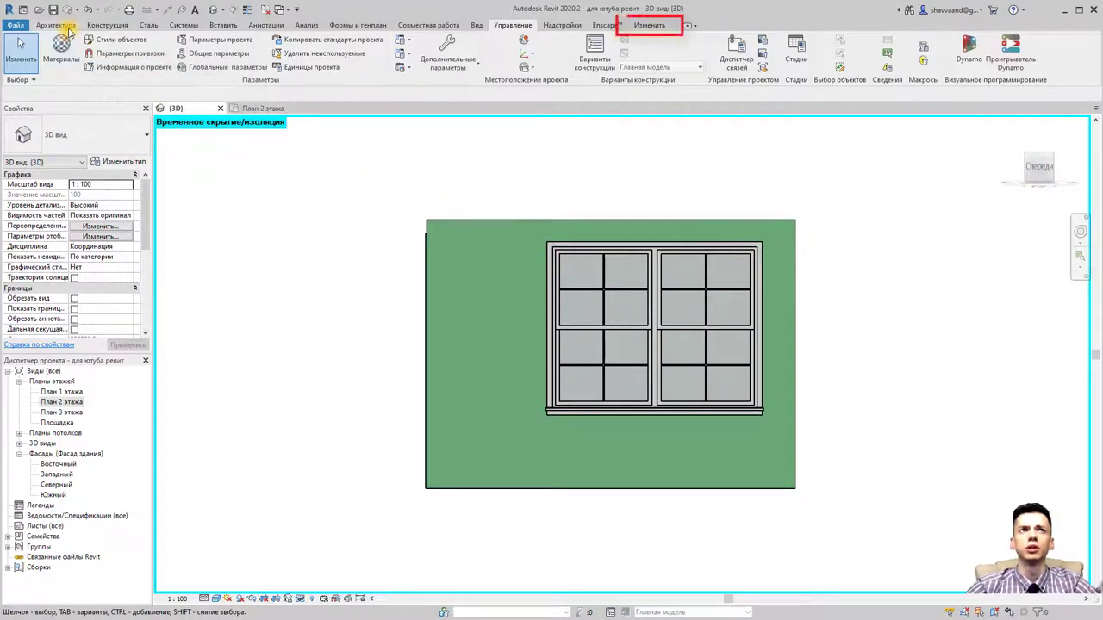
{"action": "left_click", "coordinate": [629, 24]}
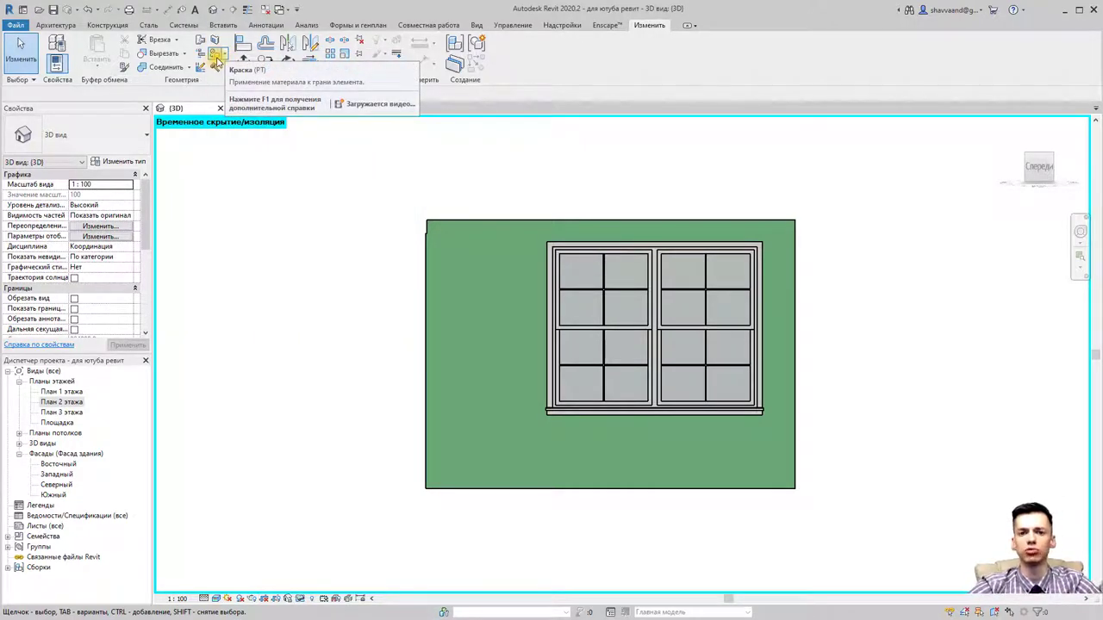
{"action": "mouse_move", "coordinate": [216, 40]}
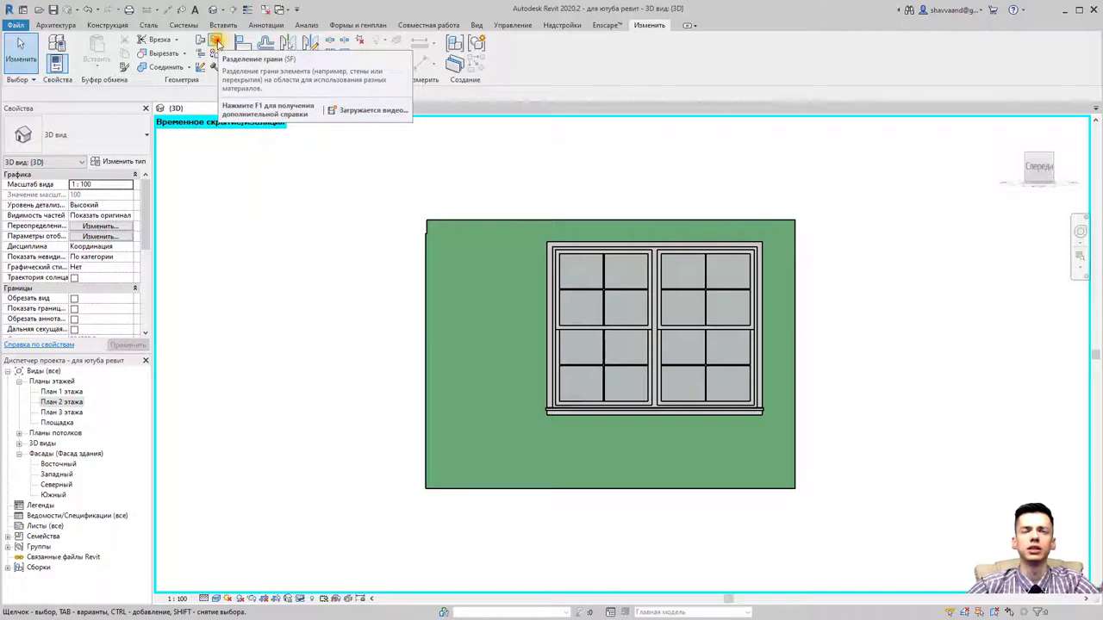
Step: Start Split Face on the wall's face and switch the view to Hidden Line style
{"action": "left_click", "coordinate": [217, 43]}
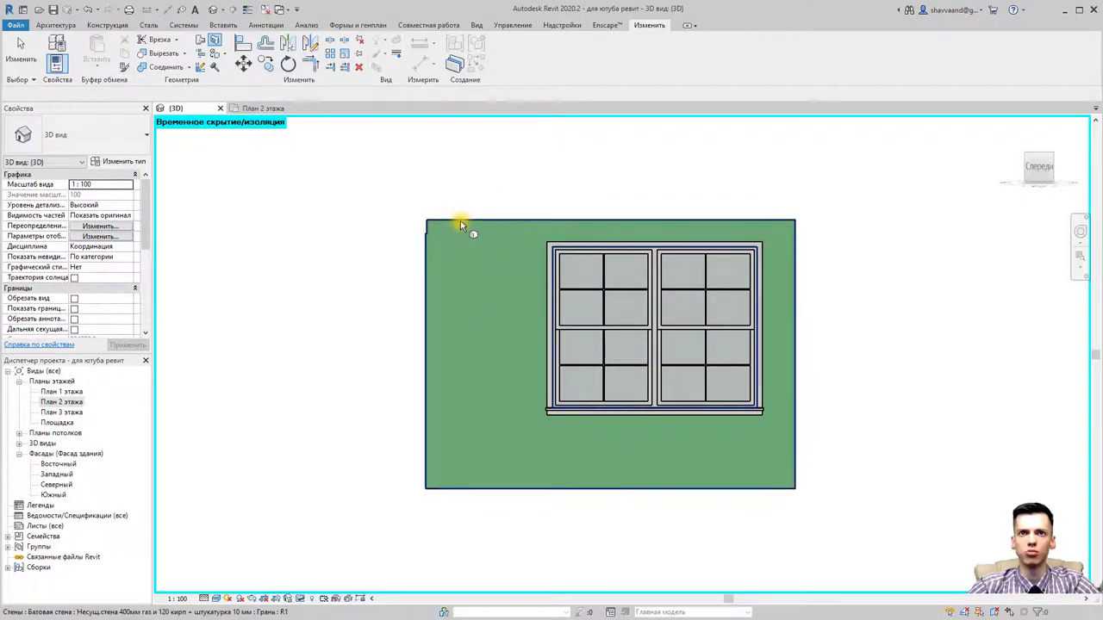
{"action": "scroll", "coordinate": [464, 222], "scroll_direction": "up", "scroll_amount": 1}
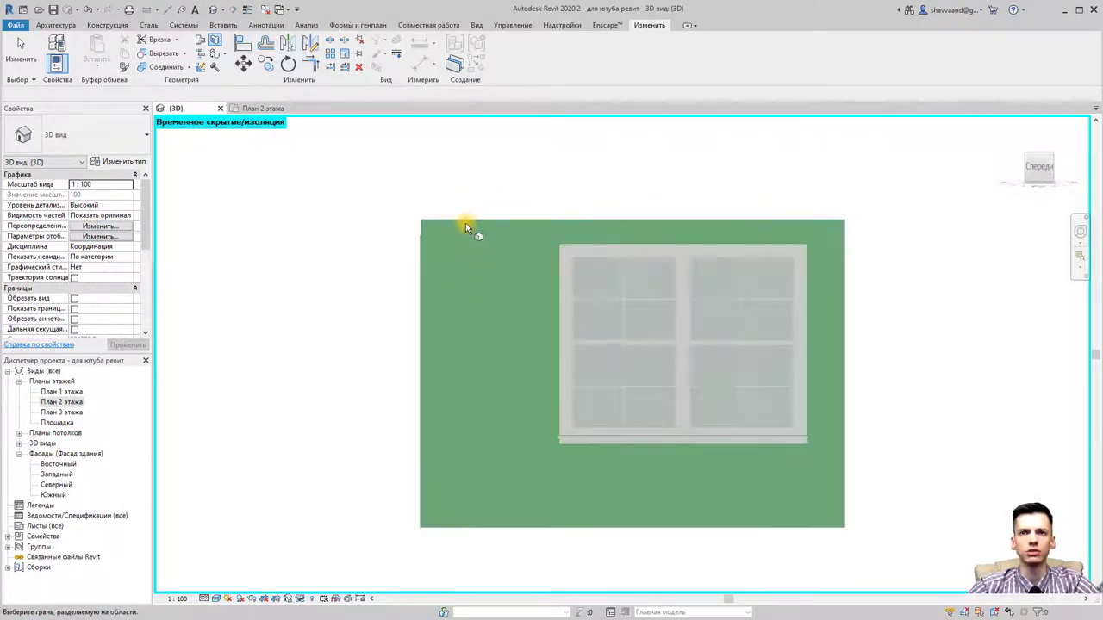
{"action": "scroll", "coordinate": [466, 223], "scroll_direction": "up", "scroll_amount": 4}
{"action": "scroll", "coordinate": [457, 217], "scroll_direction": "up", "scroll_amount": 1}
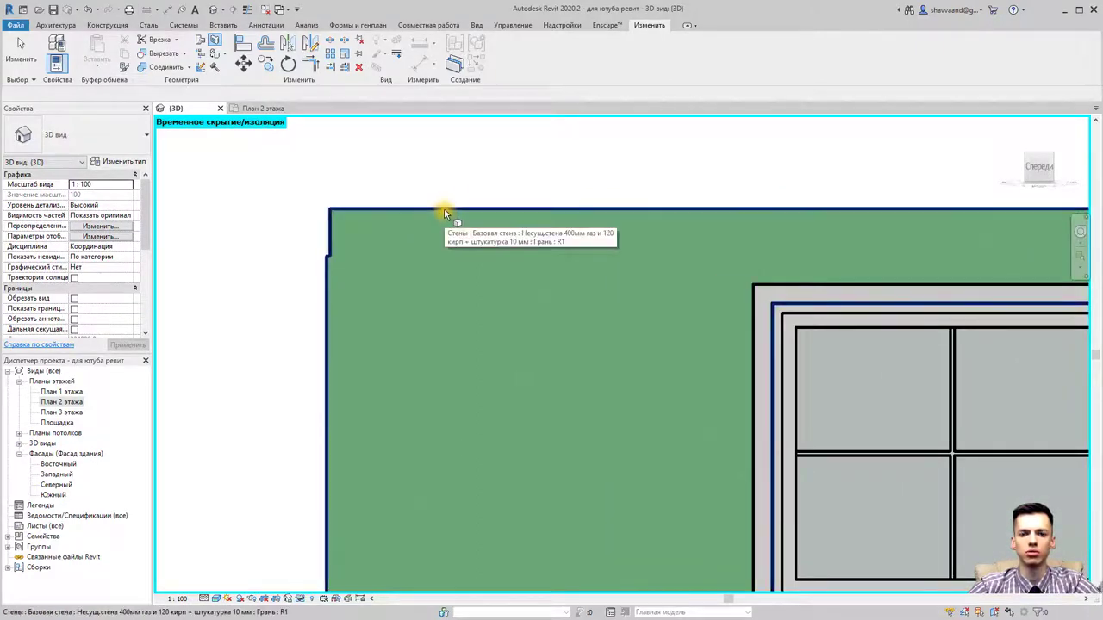
{"action": "left_click", "coordinate": [444, 209]}
{"action": "scroll", "coordinate": [457, 248], "scroll_direction": "down", "scroll_amount": 4}
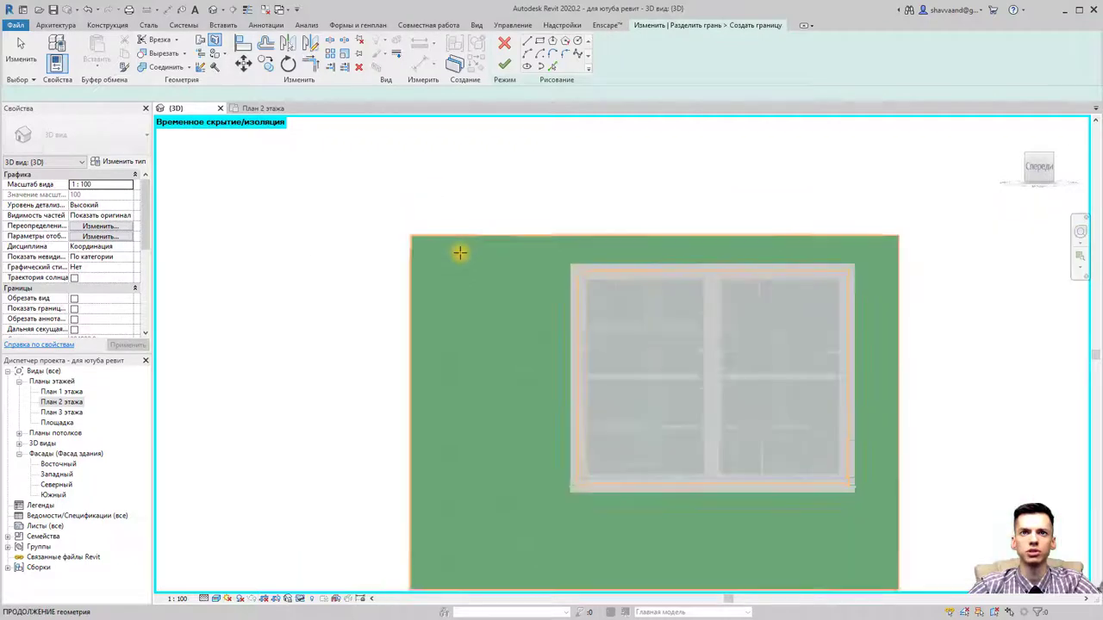
{"action": "scroll", "coordinate": [482, 293], "scroll_direction": "down", "scroll_amount": 1}
{"action": "scroll", "coordinate": [413, 371], "scroll_direction": "down", "scroll_amount": 1}
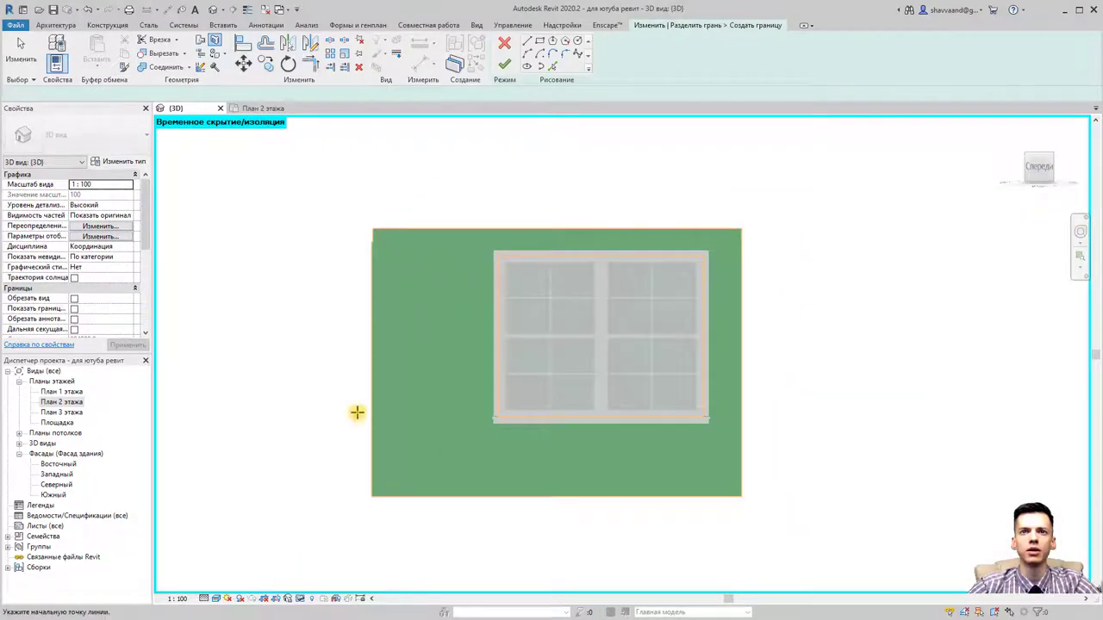
{"action": "left_click", "coordinate": [217, 600]}
{"action": "left_click", "coordinate": [229, 539]}
Step: Draw a circle boundary left of the window and finish the split-face edit
{"action": "scroll", "coordinate": [521, 458], "scroll_direction": "up", "scroll_amount": 2}
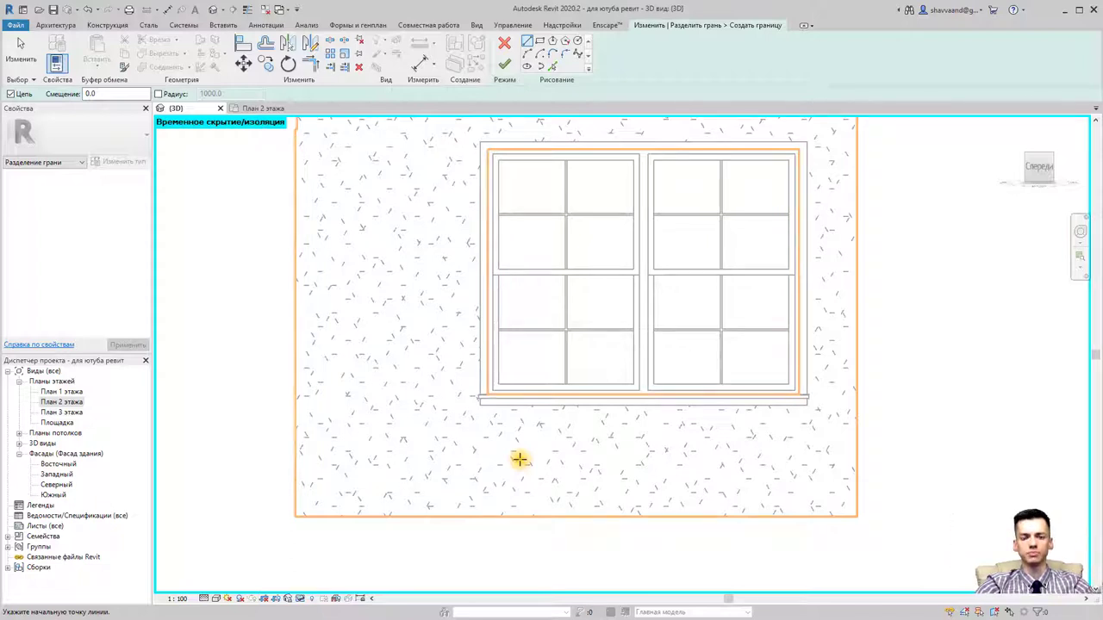
{"action": "middle_click_drag", "start_coordinate": [362, 266], "coordinate": [399, 260]}
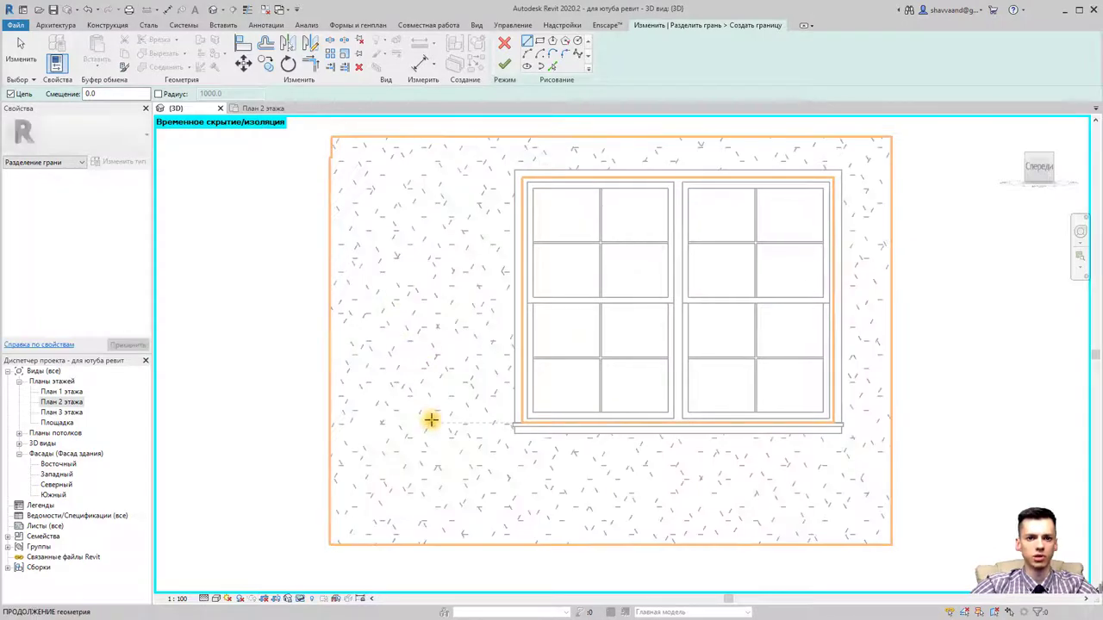
{"action": "left_click", "coordinate": [579, 45]}
{"action": "left_click", "coordinate": [417, 282]}
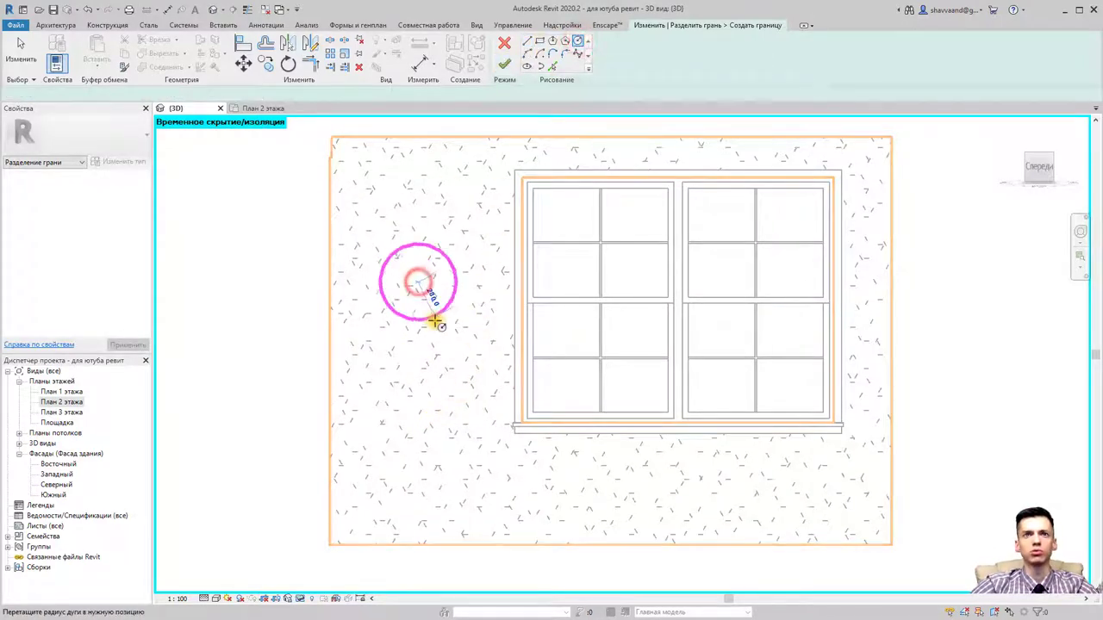
{"action": "left_click", "coordinate": [437, 329]}
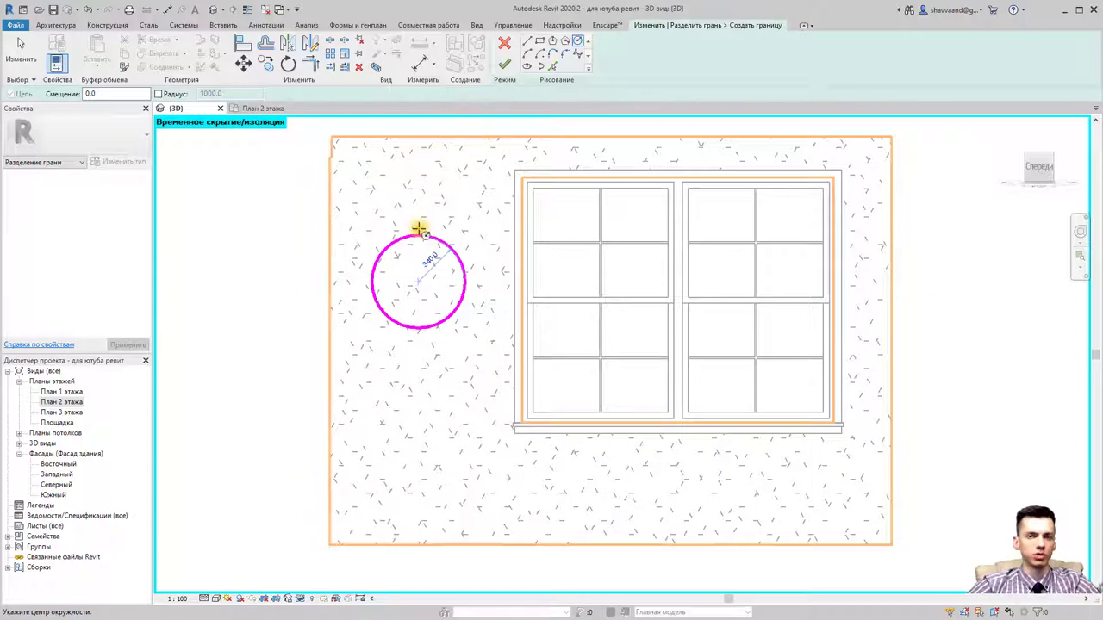
{"action": "left_click", "coordinate": [504, 64]}
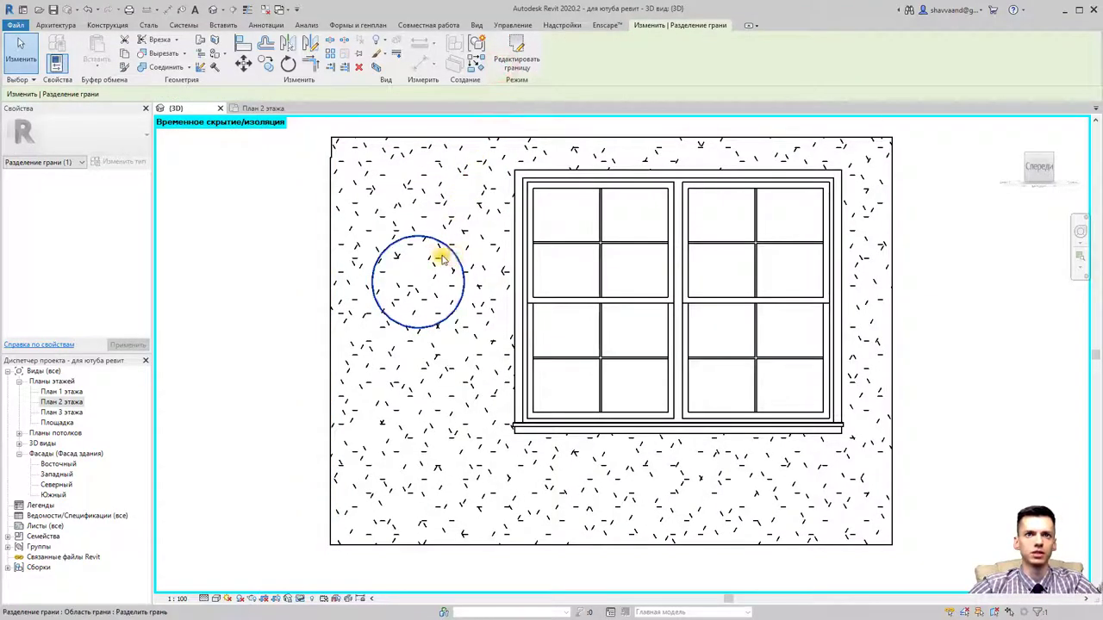
Step: Return to Realistic style, delete then restore the circular split, and face the wall front-on
{"action": "scroll", "coordinate": [420, 340], "scroll_direction": "down", "scroll_amount": 2}
{"action": "left_click", "coordinate": [215, 598]}
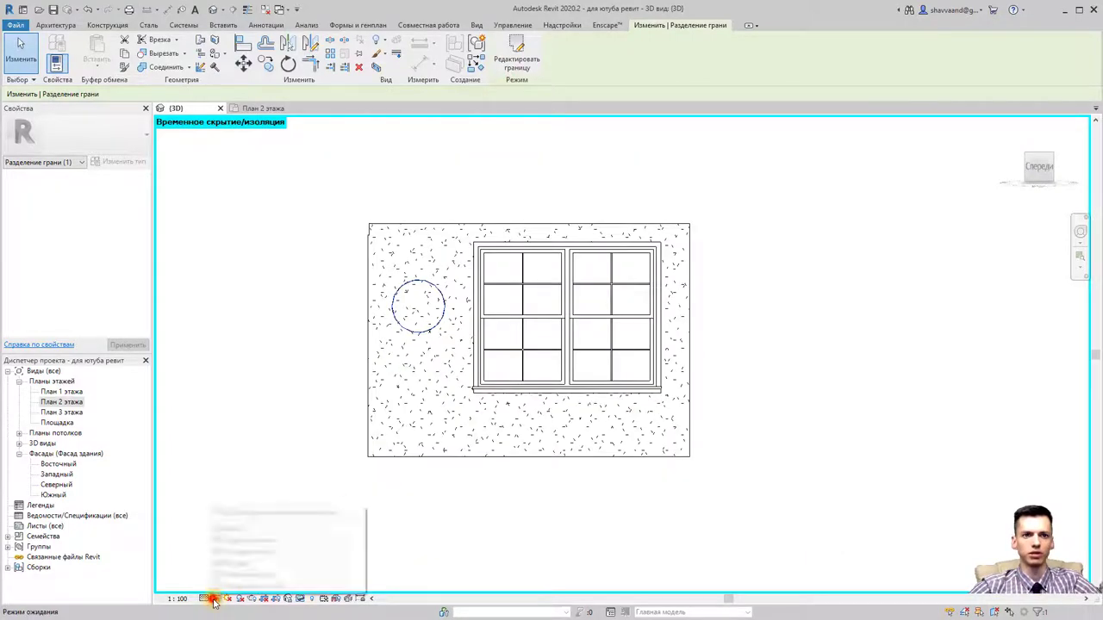
{"action": "left_click", "coordinate": [226, 575]}
{"action": "middle_click_drag", "start_coordinate": [394, 463], "coordinate": [457, 520], "text": "shift"}
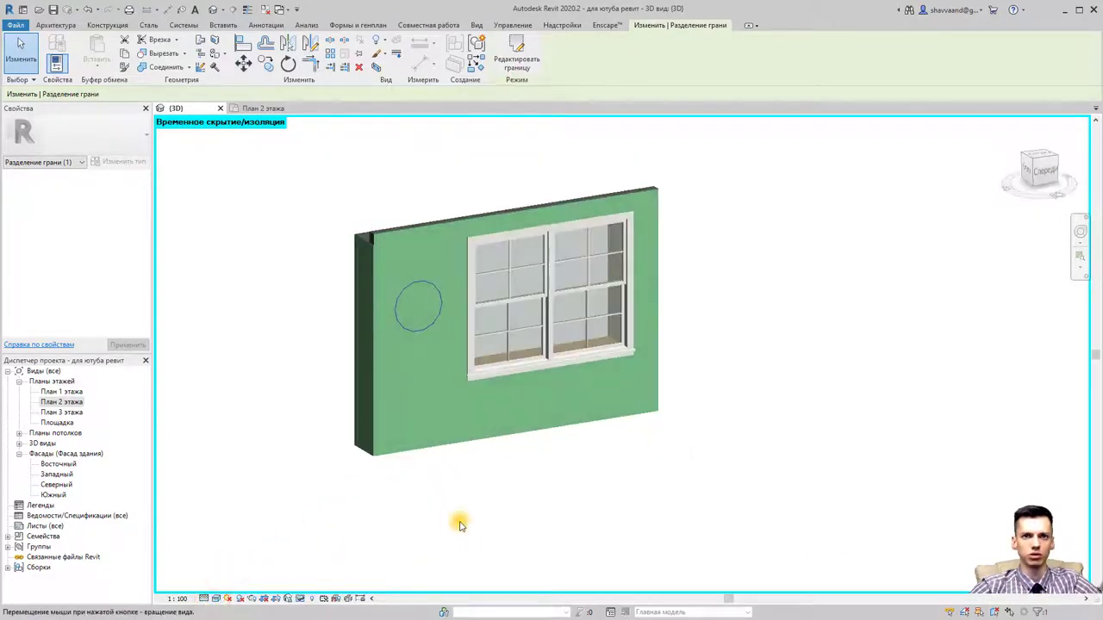
{"action": "left_click", "coordinate": [419, 331]}
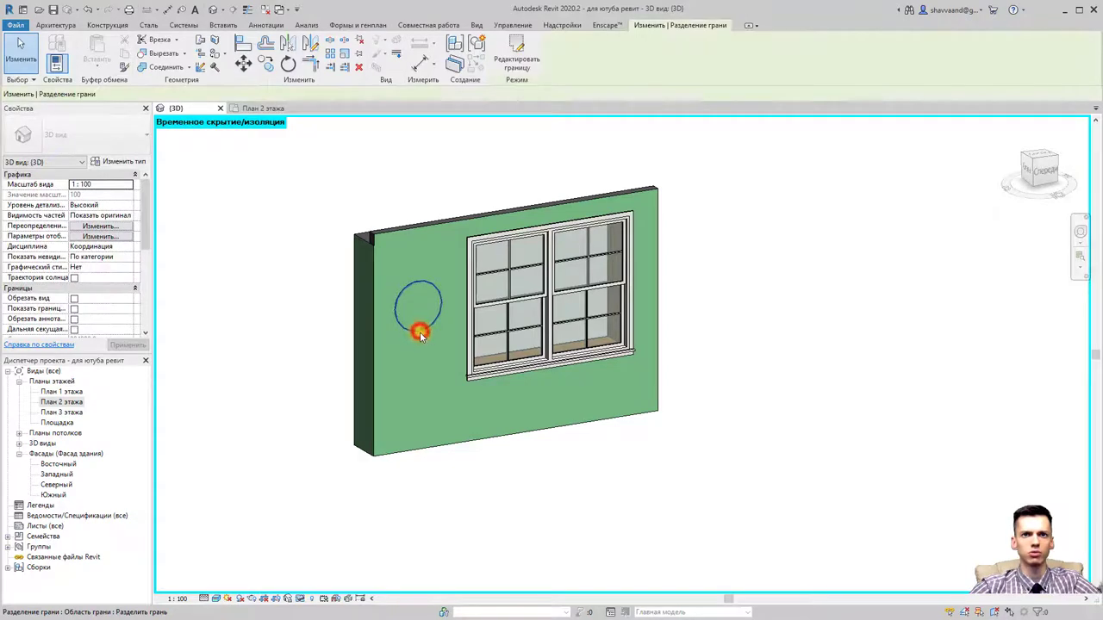
{"action": "key", "text": "Delete"}
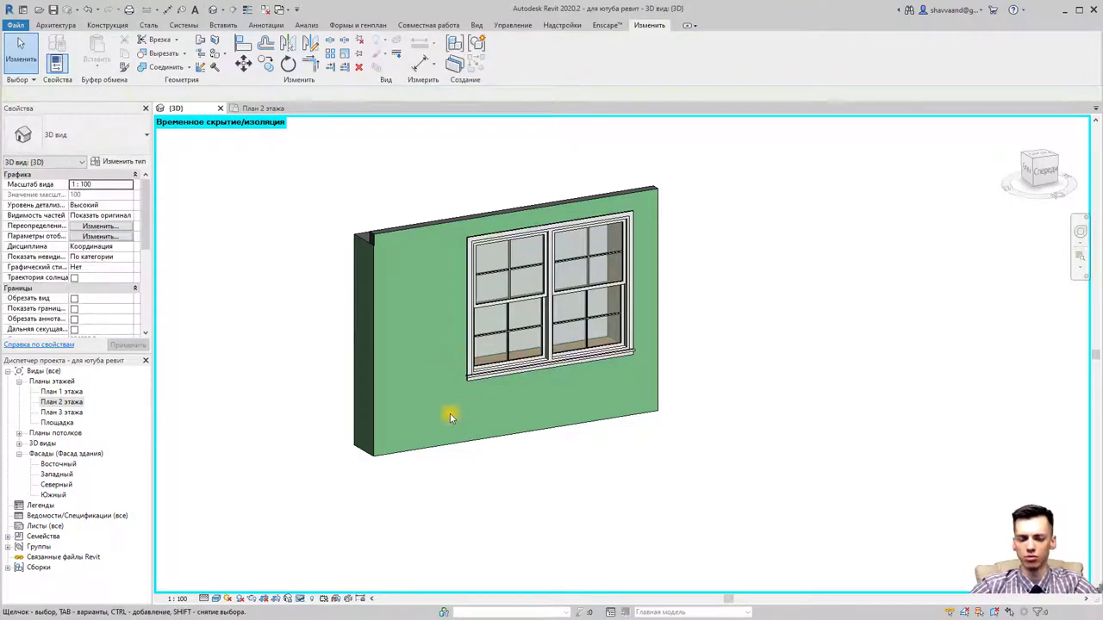
{"action": "key", "text": "ctrl+z"}
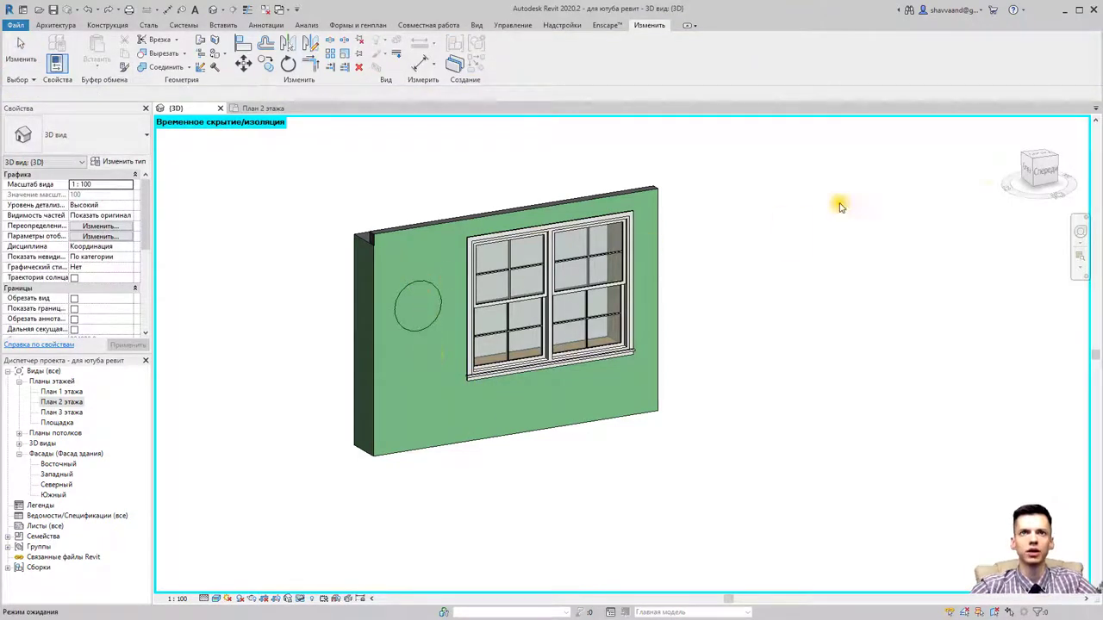
{"action": "left_click", "coordinate": [1048, 182]}
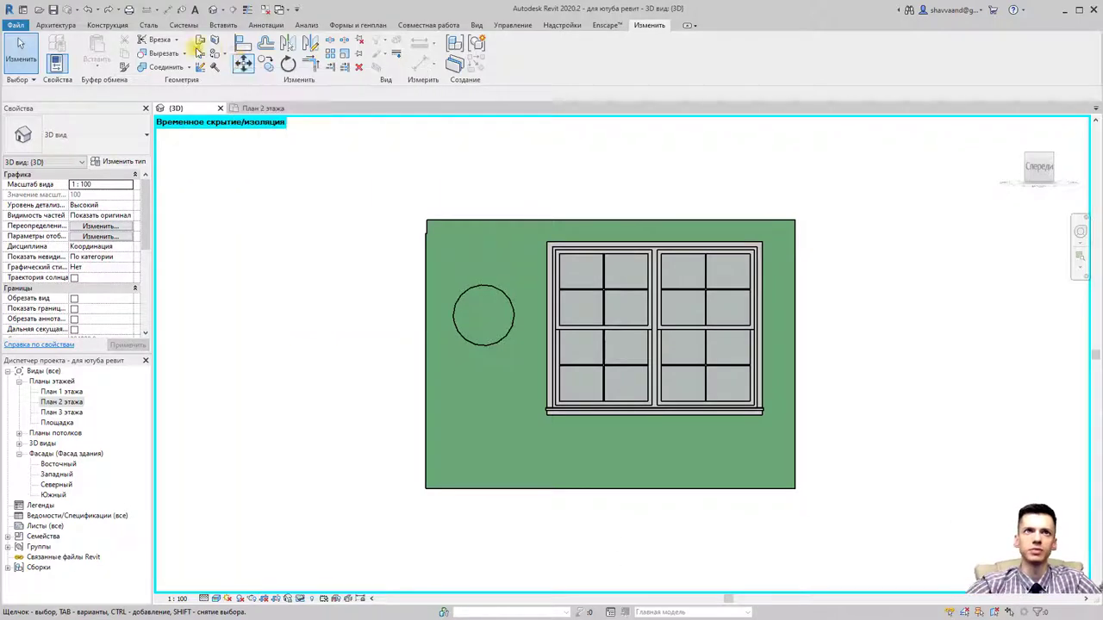
Step: Start a new Split Face on the wall face and zoom toward the window's bottom
{"action": "left_click", "coordinate": [217, 41]}
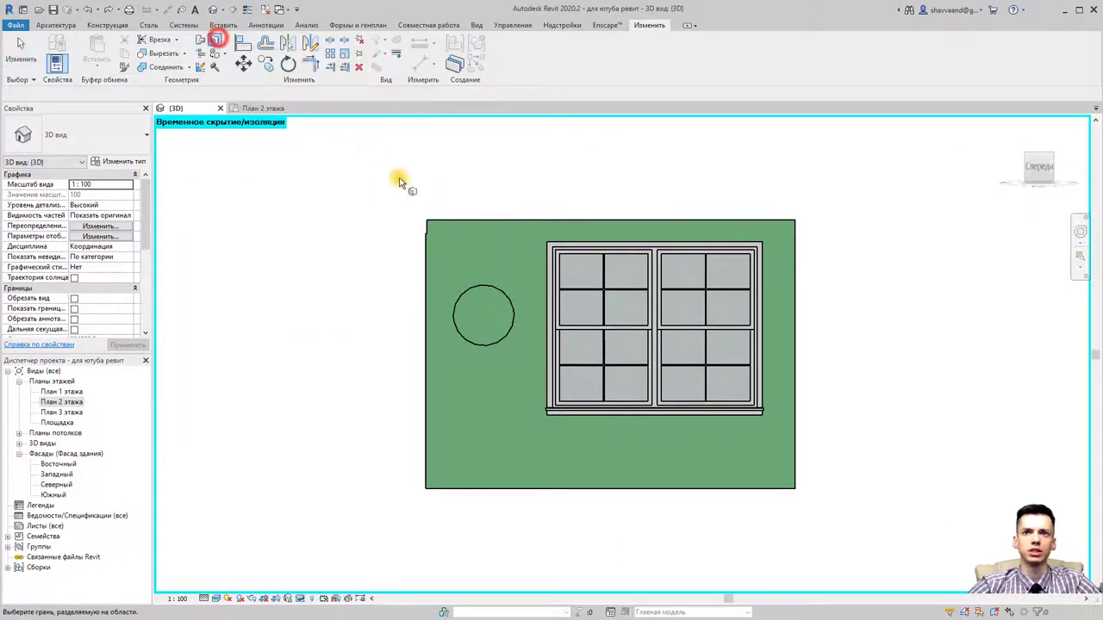
{"action": "left_click", "coordinate": [504, 223]}
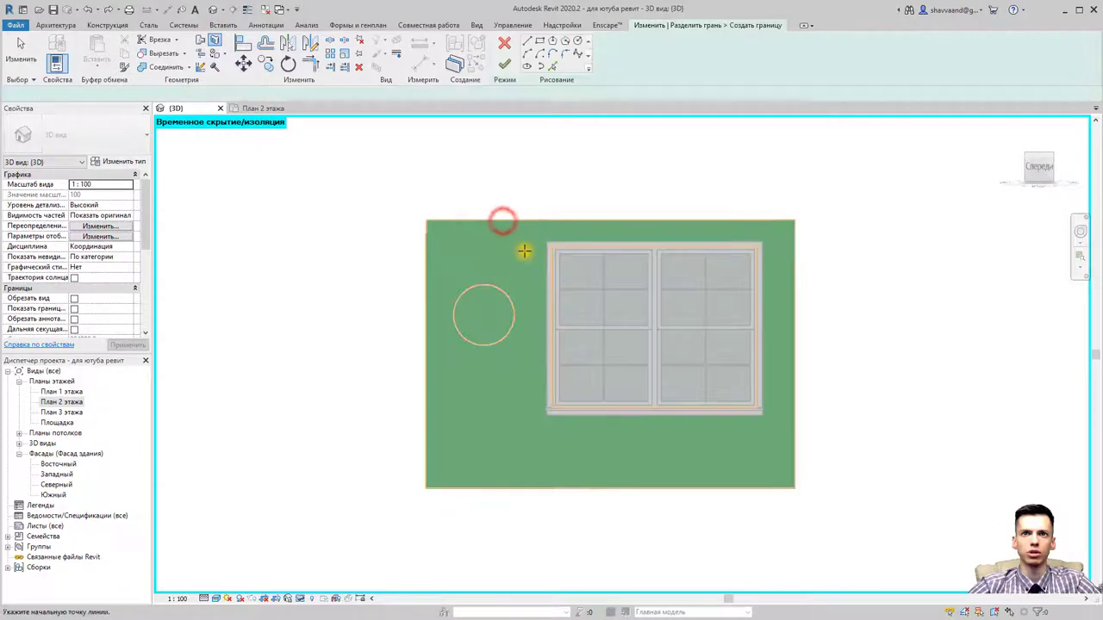
{"action": "middle_click_drag", "start_coordinate": [591, 352], "coordinate": [466, 319]}
{"action": "scroll", "coordinate": [500, 382], "scroll_direction": "up", "scroll_amount": 2}
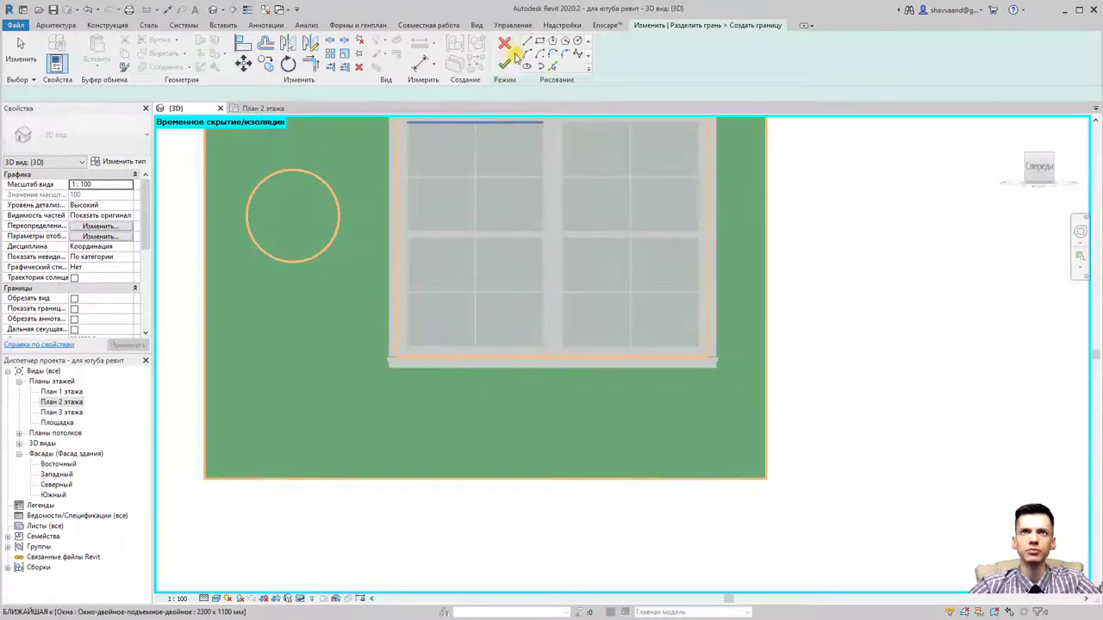
{"action": "scroll", "coordinate": [395, 354], "scroll_direction": "up", "scroll_amount": 2}
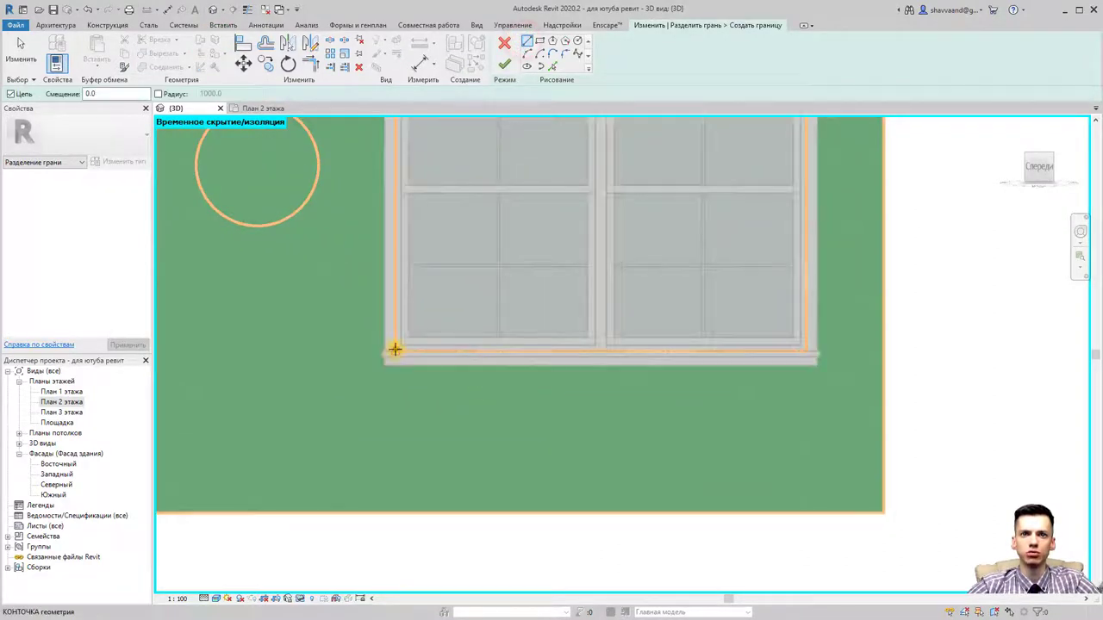
Step: Sketch two vertical boundary lines from the window's lower corners down to the wall's bottom edge
{"action": "left_click", "coordinate": [393, 351]}
{"action": "left_click", "coordinate": [394, 509]}
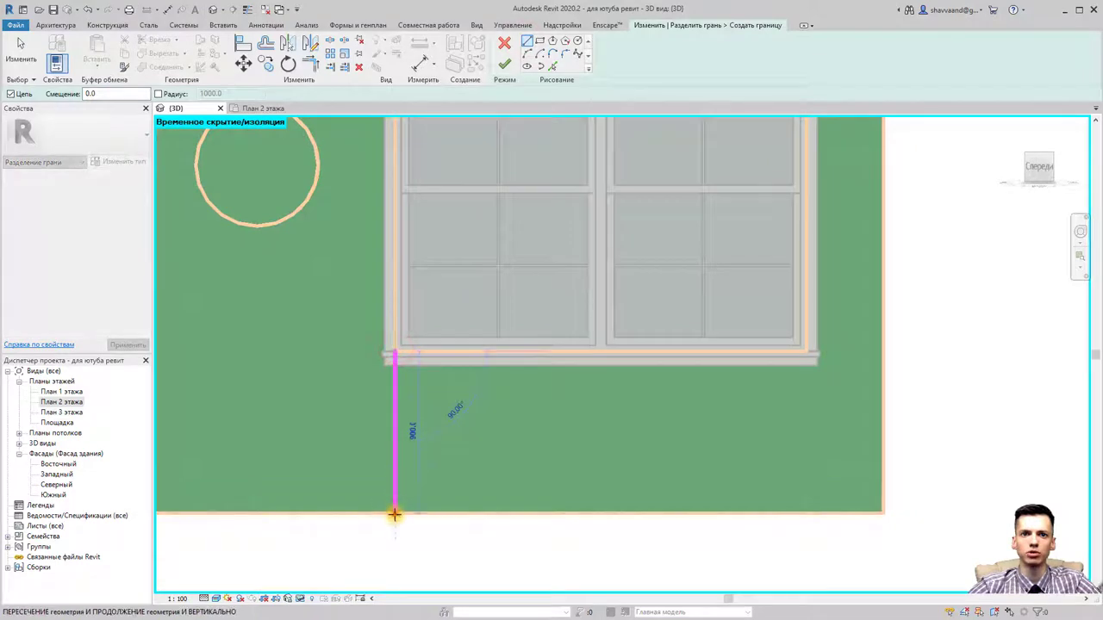
{"action": "key", "text": "Escape"}
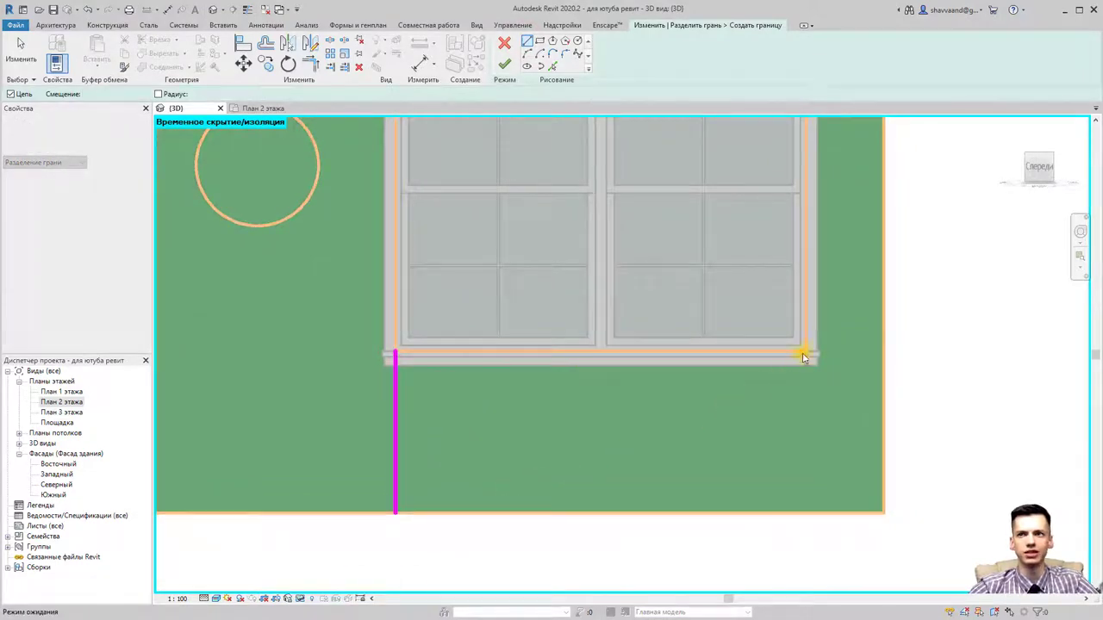
{"action": "left_click", "coordinate": [808, 351]}
{"action": "left_click", "coordinate": [806, 512]}
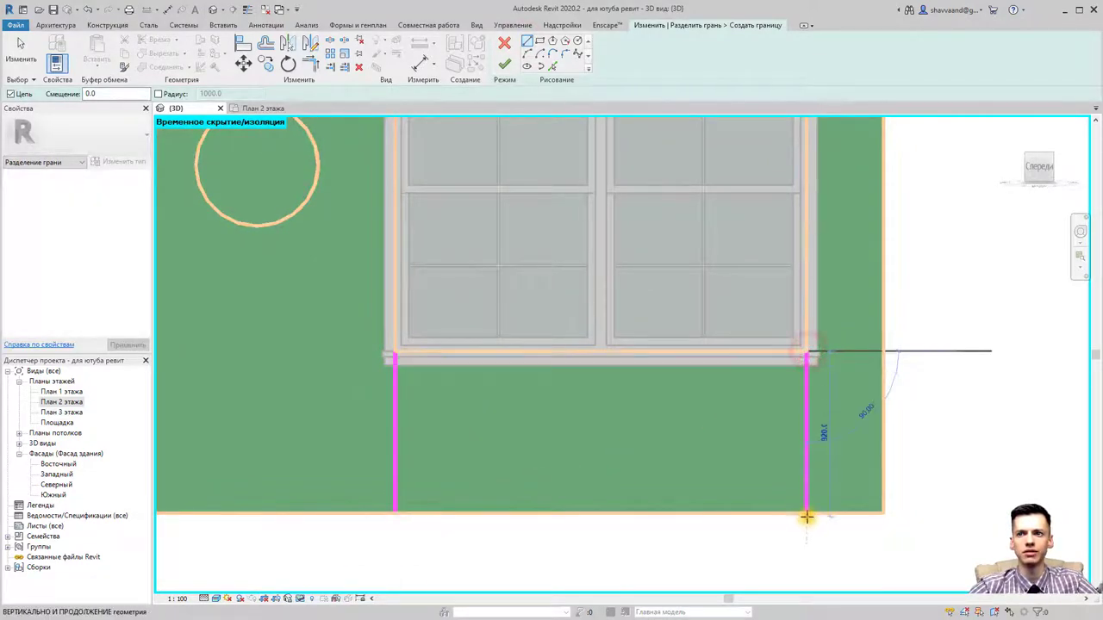
{"action": "key", "text": "Escape"}
{"action": "key", "text": "Escape"}
{"action": "key", "text": "l"}
{"action": "key", "text": "i"}
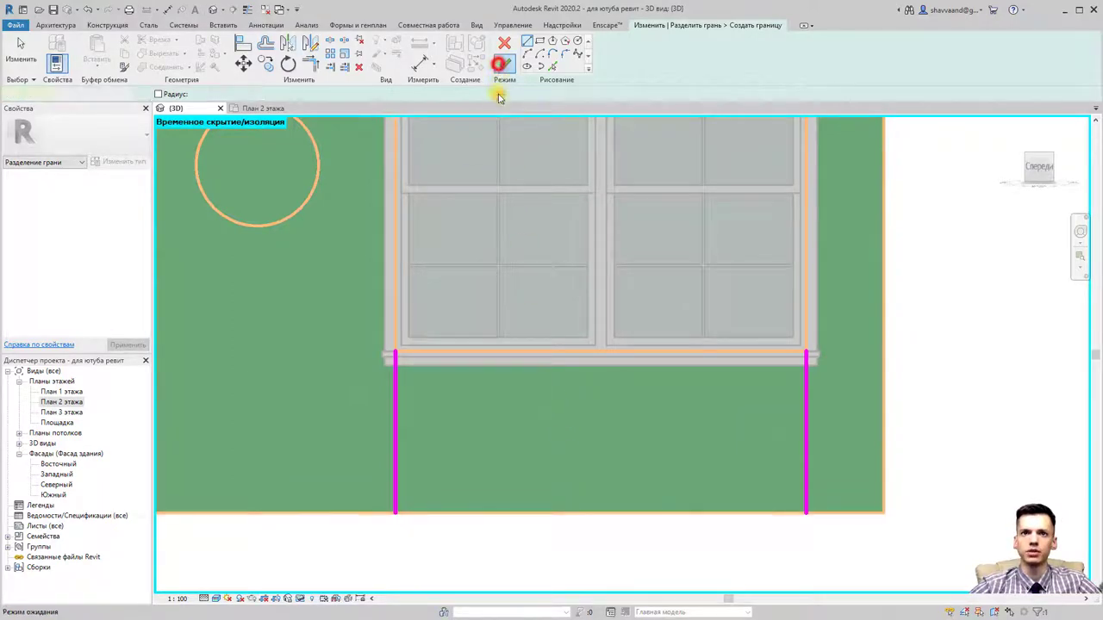
Step: Finish the split-face sketch and clear the wall selection
{"action": "left_click", "coordinate": [504, 64]}
{"action": "scroll", "coordinate": [327, 368], "scroll_direction": "down", "scroll_amount": 2}
{"action": "left_click", "coordinate": [845, 517]}
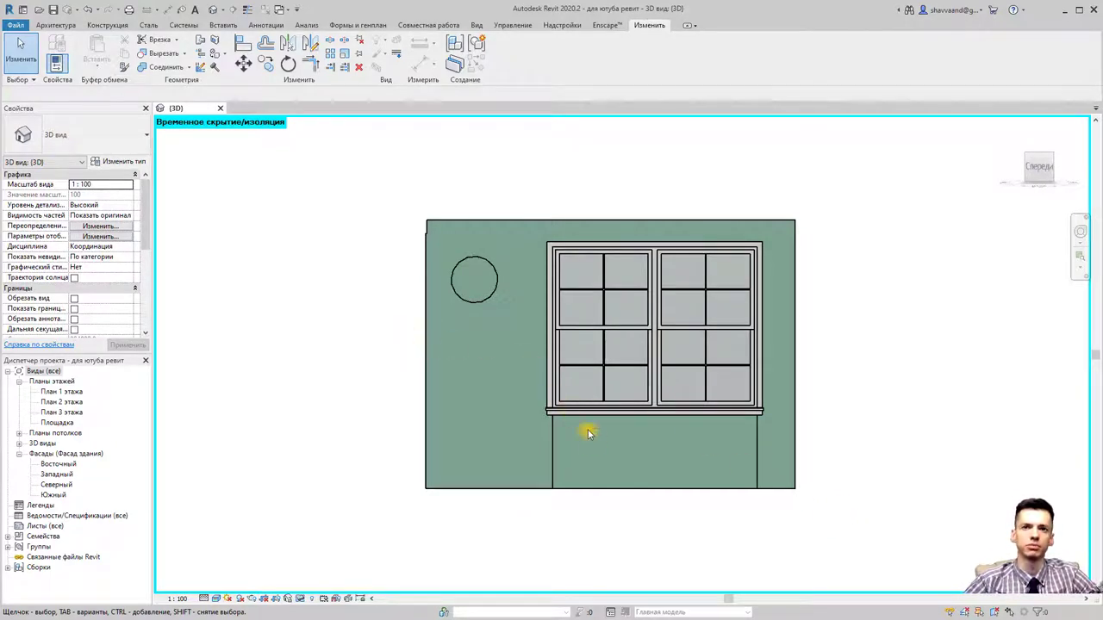
Step: Paint the panel below the window with the Дубовое покрытие пола material
{"action": "left_click", "coordinate": [225, 55]}
{"action": "left_click", "coordinate": [250, 80]}
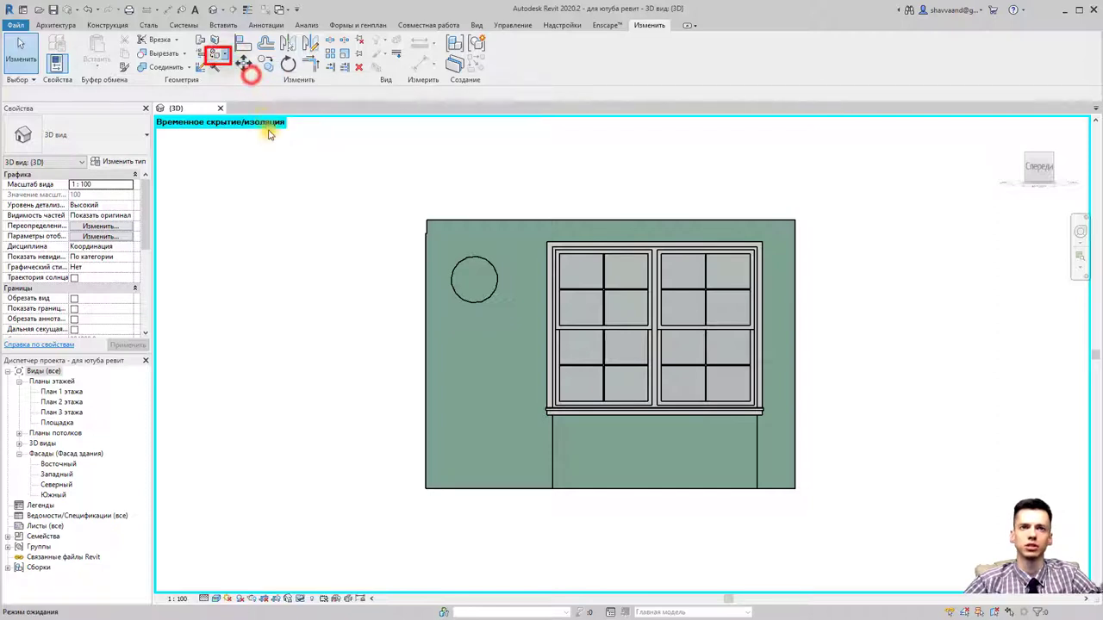
{"action": "scroll", "coordinate": [211, 338], "scroll_direction": "up", "scroll_amount": 3}
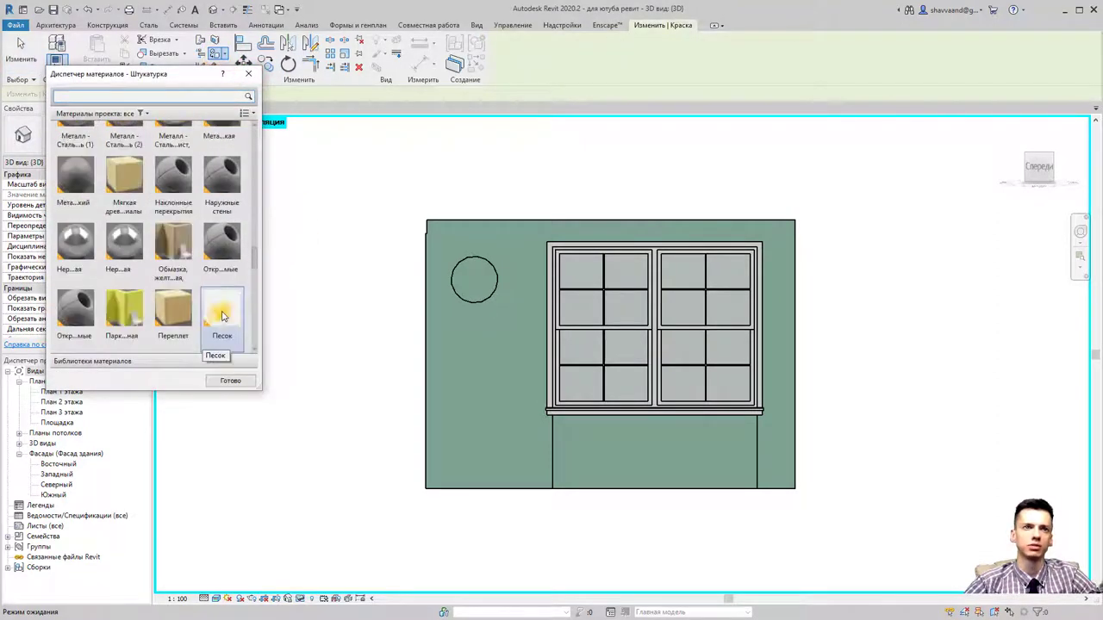
{"action": "scroll", "coordinate": [221, 316], "scroll_direction": "up", "scroll_amount": 3}
{"action": "scroll", "coordinate": [230, 307], "scroll_direction": "up", "scroll_amount": 3}
{"action": "scroll", "coordinate": [229, 303], "scroll_direction": "up", "scroll_amount": 3}
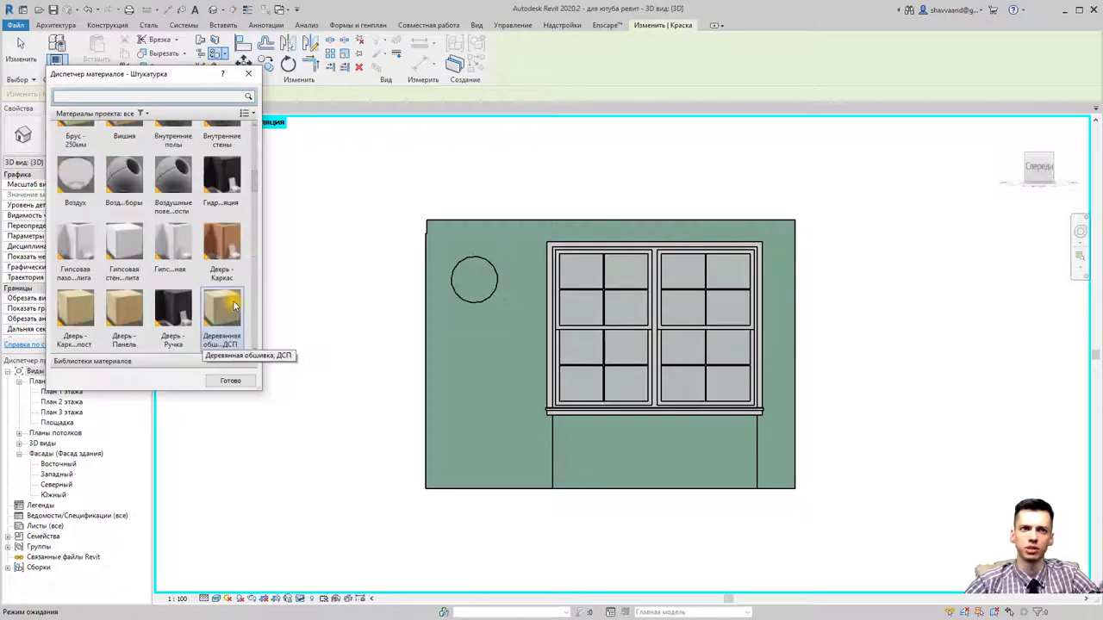
{"action": "scroll", "coordinate": [224, 298], "scroll_direction": "up", "scroll_amount": 3}
{"action": "scroll", "coordinate": [222, 296], "scroll_direction": "down", "scroll_amount": 5}
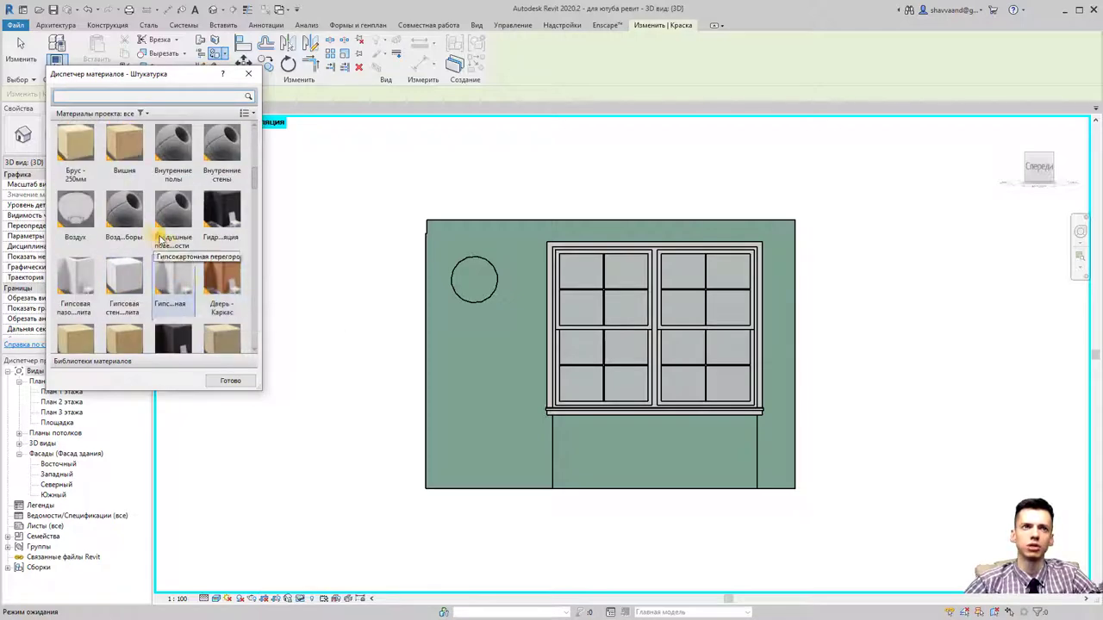
{"action": "scroll", "coordinate": [142, 230], "scroll_direction": "up", "scroll_amount": 2}
{"action": "scroll", "coordinate": [129, 290], "scroll_direction": "down", "scroll_amount": 3}
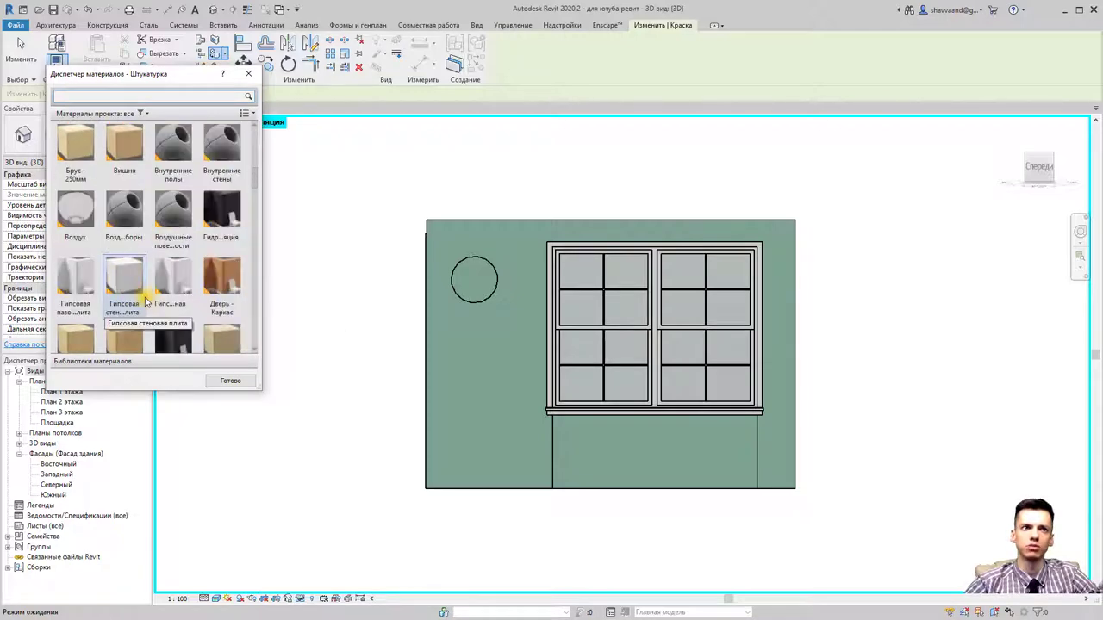
{"action": "scroll", "coordinate": [169, 287], "scroll_direction": "down", "scroll_amount": 3}
{"action": "scroll", "coordinate": [140, 272], "scroll_direction": "up", "scroll_amount": 5}
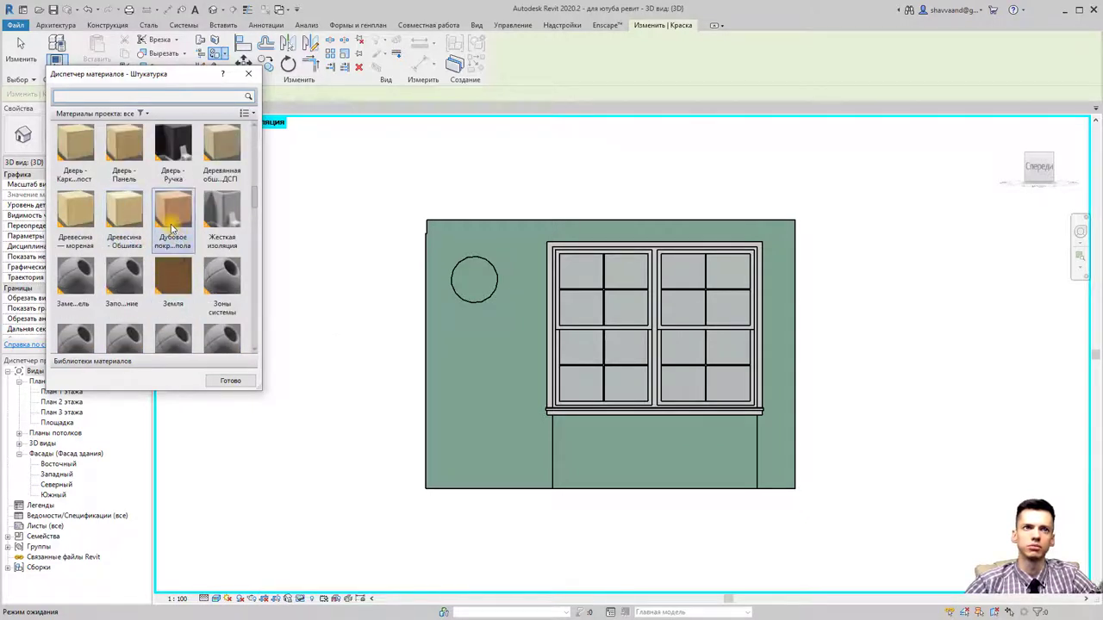
{"action": "left_click", "coordinate": [173, 224]}
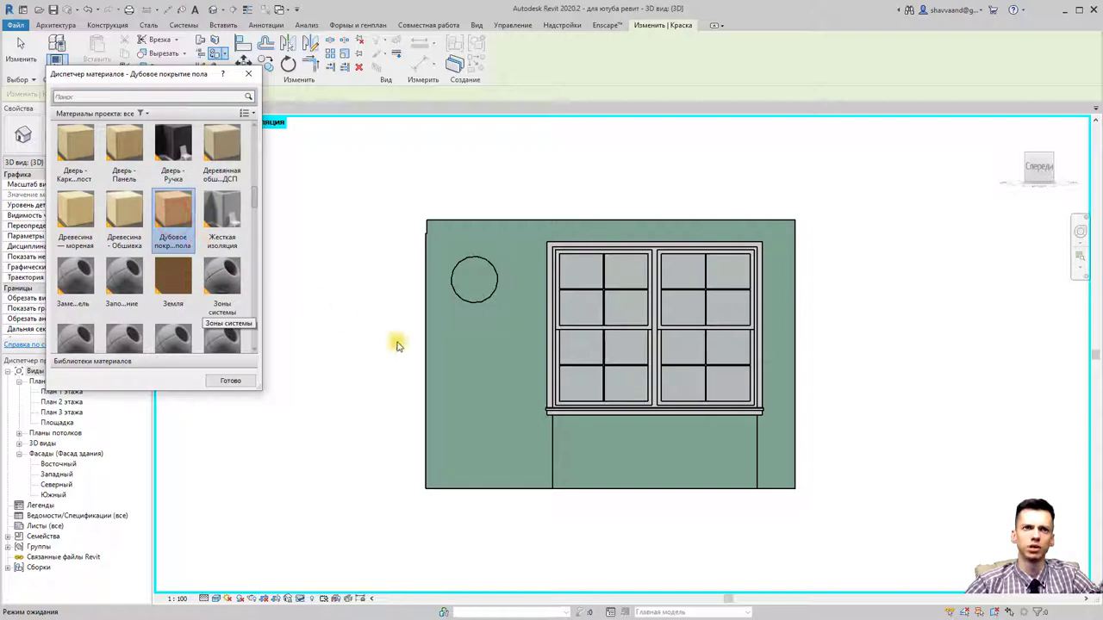
{"action": "left_click", "coordinate": [172, 222]}
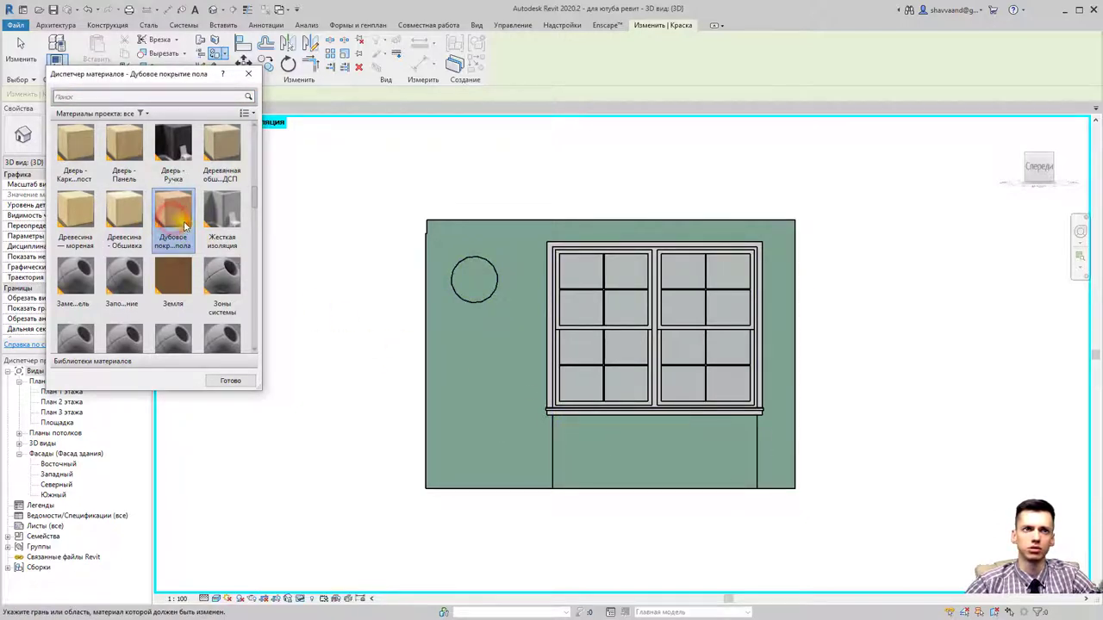
{"action": "left_click", "coordinate": [560, 441]}
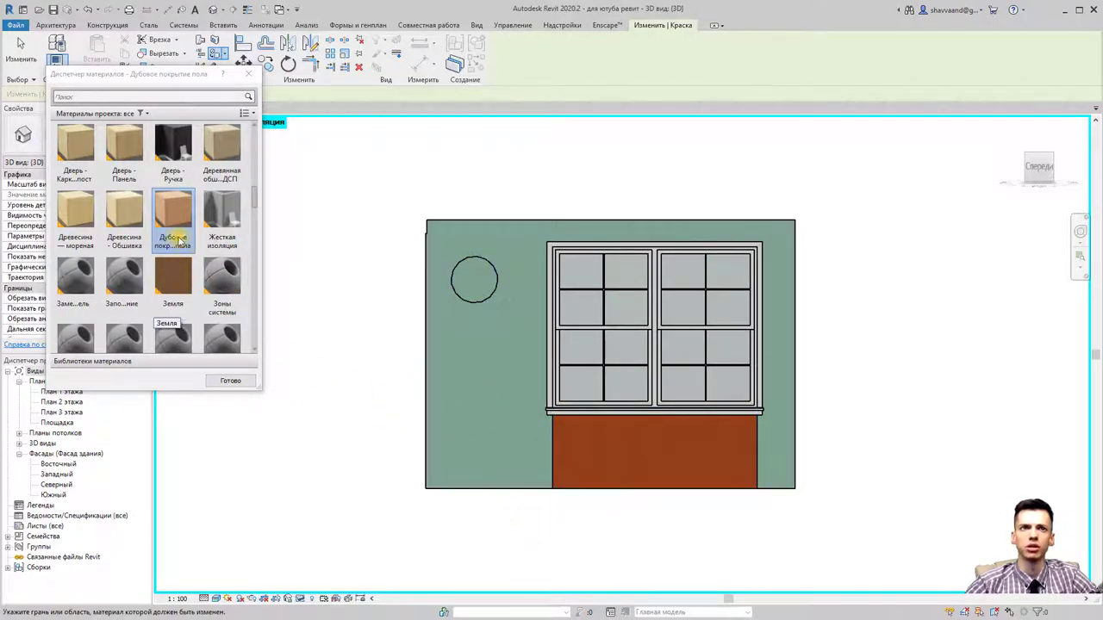
Step: Paint the circle with brown Деревянная обшивка, ДСП and finish painting
{"action": "left_click", "coordinate": [221, 143]}
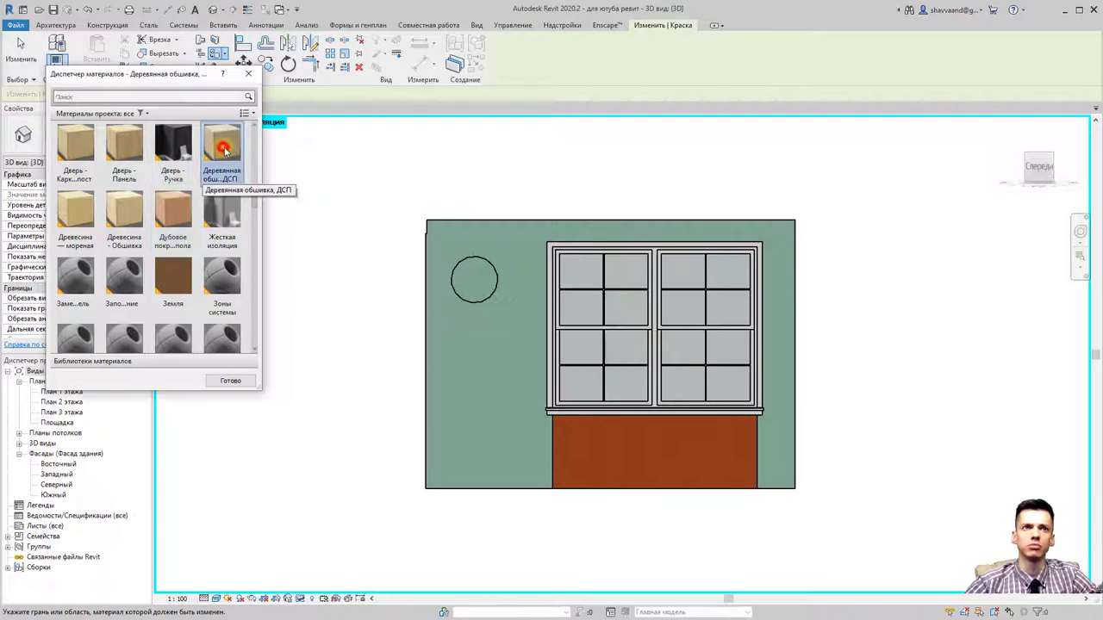
{"action": "left_click", "coordinate": [459, 291]}
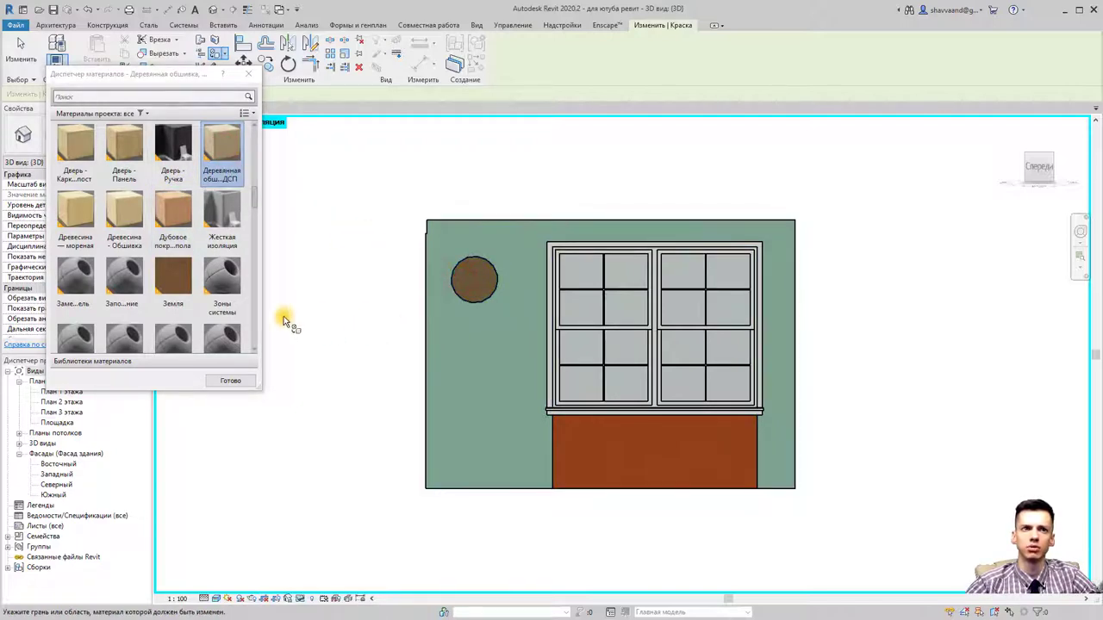
{"action": "left_click", "coordinate": [230, 381]}
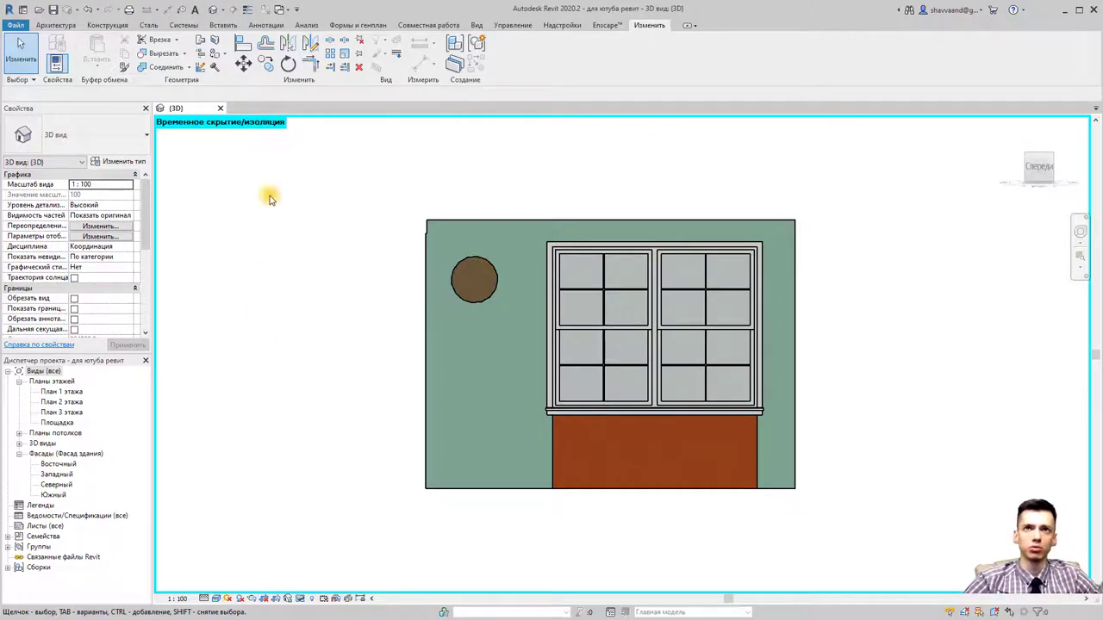
Step: Bring back the paint material picker, then close it to stop painting
{"action": "left_click", "coordinate": [220, 53]}
{"action": "scroll", "coordinate": [216, 258], "scroll_direction": "down", "scroll_amount": 5}
{"action": "scroll", "coordinate": [213, 273], "scroll_direction": "down", "scroll_amount": 3}
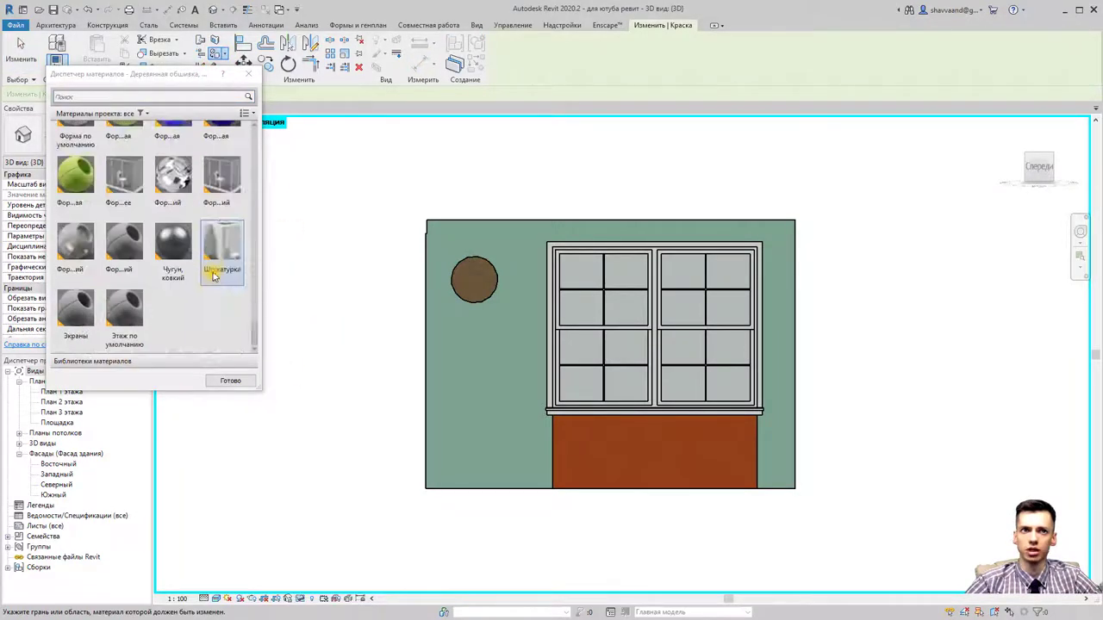
{"action": "left_click", "coordinate": [248, 73]}
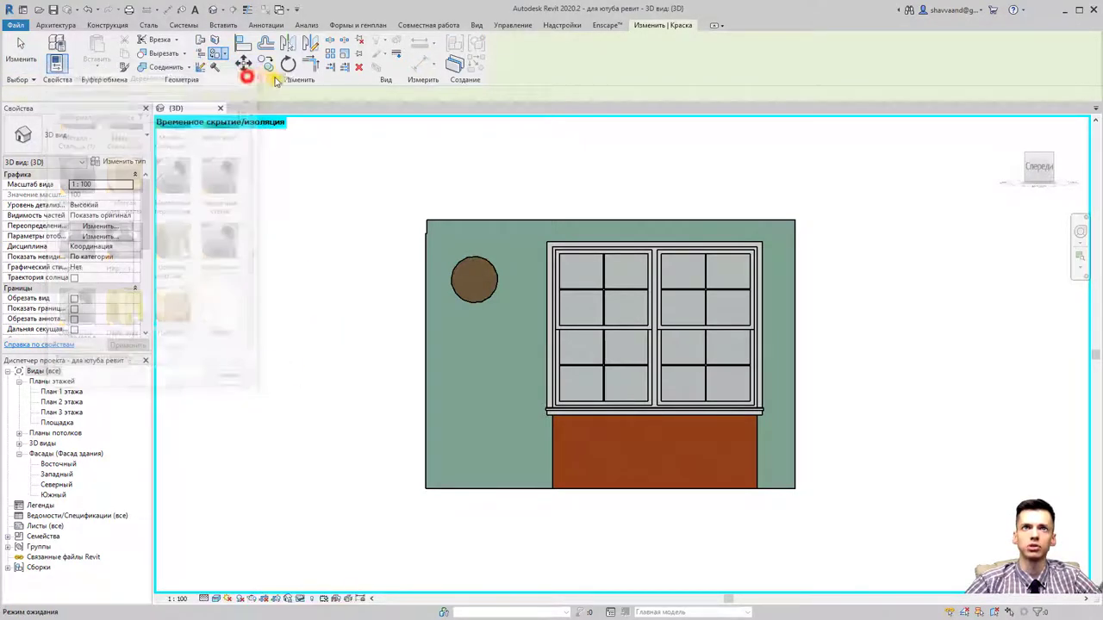
Step: Open the Material Browser from the Manage tab and check its library options
{"action": "left_click", "coordinate": [521, 26]}
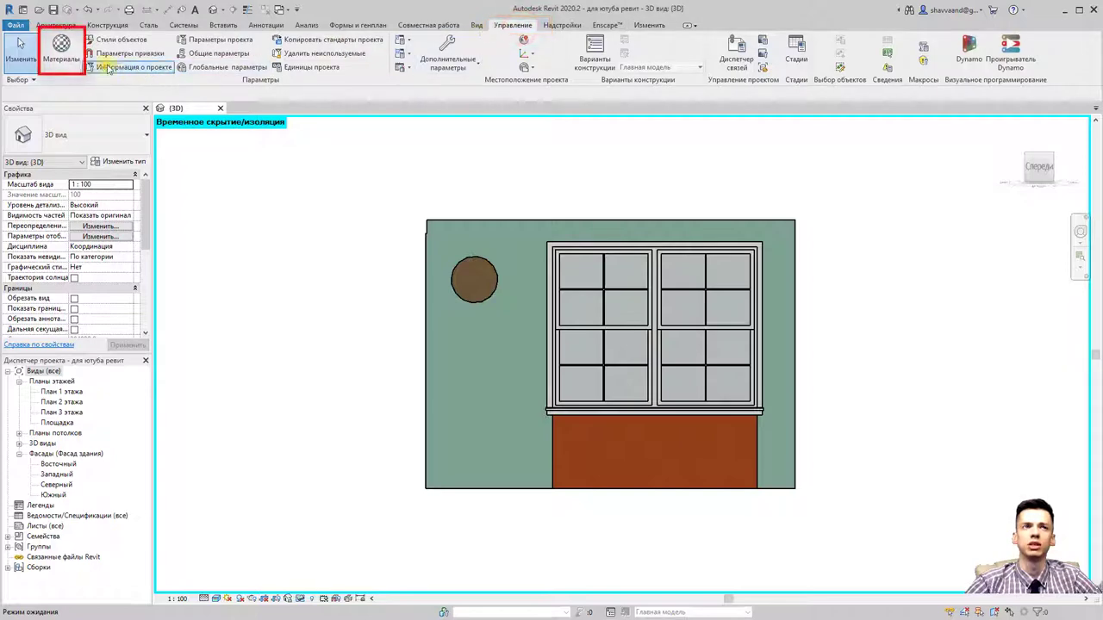
{"action": "left_click", "coordinate": [67, 60]}
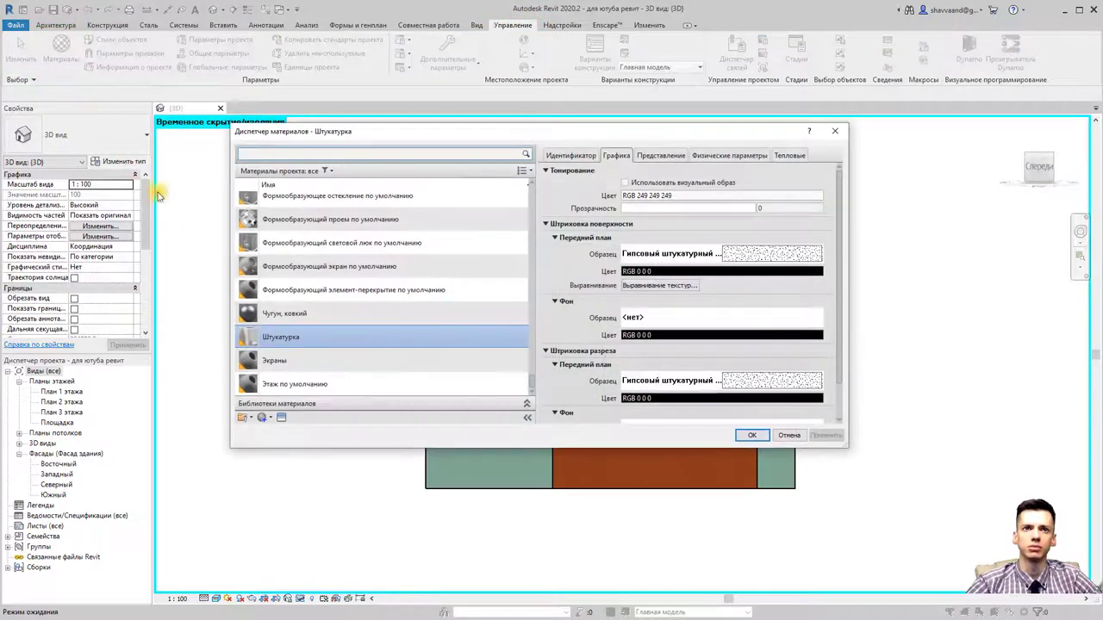
{"action": "left_click", "coordinate": [244, 418]}
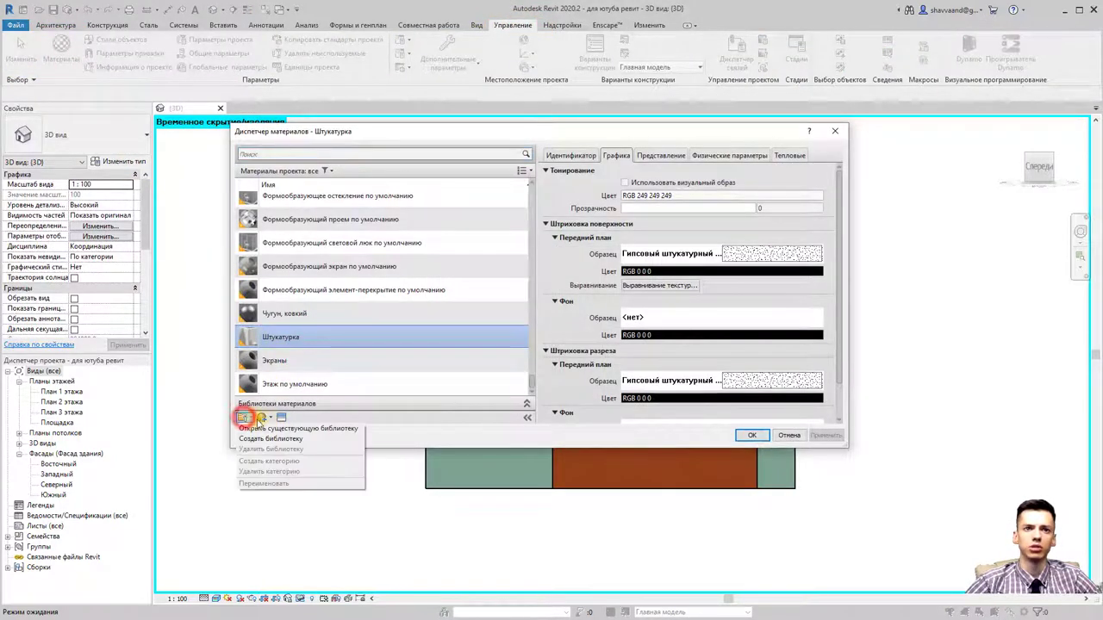
{"action": "left_click", "coordinate": [440, 433]}
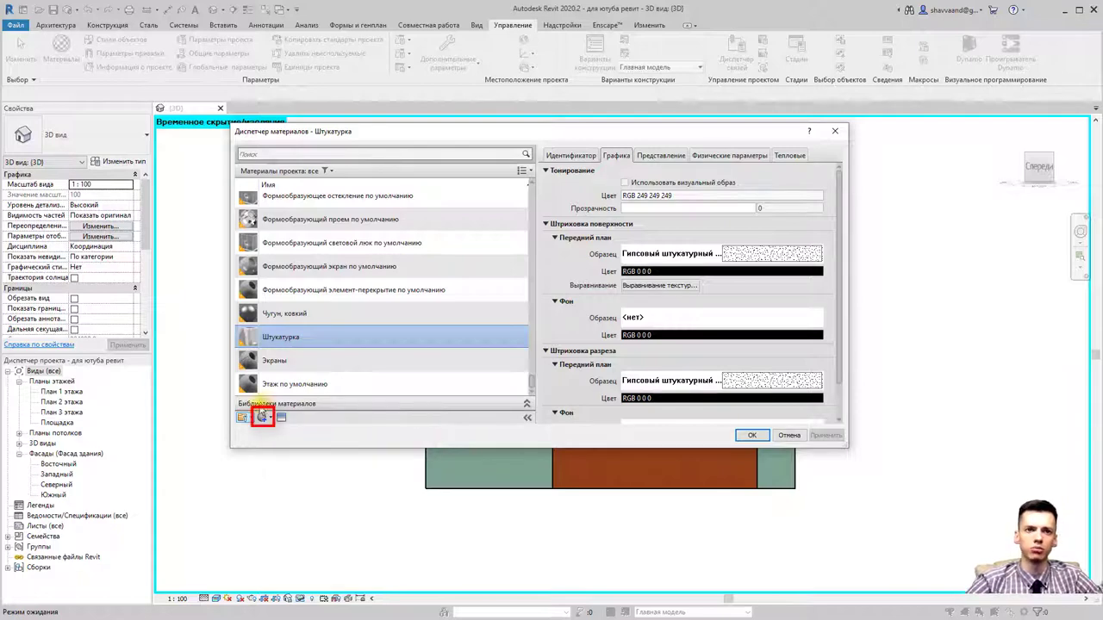
Step: Create a new default material and rename it 'дер камень'
{"action": "left_click", "coordinate": [262, 418]}
{"action": "left_click", "coordinate": [275, 428]}
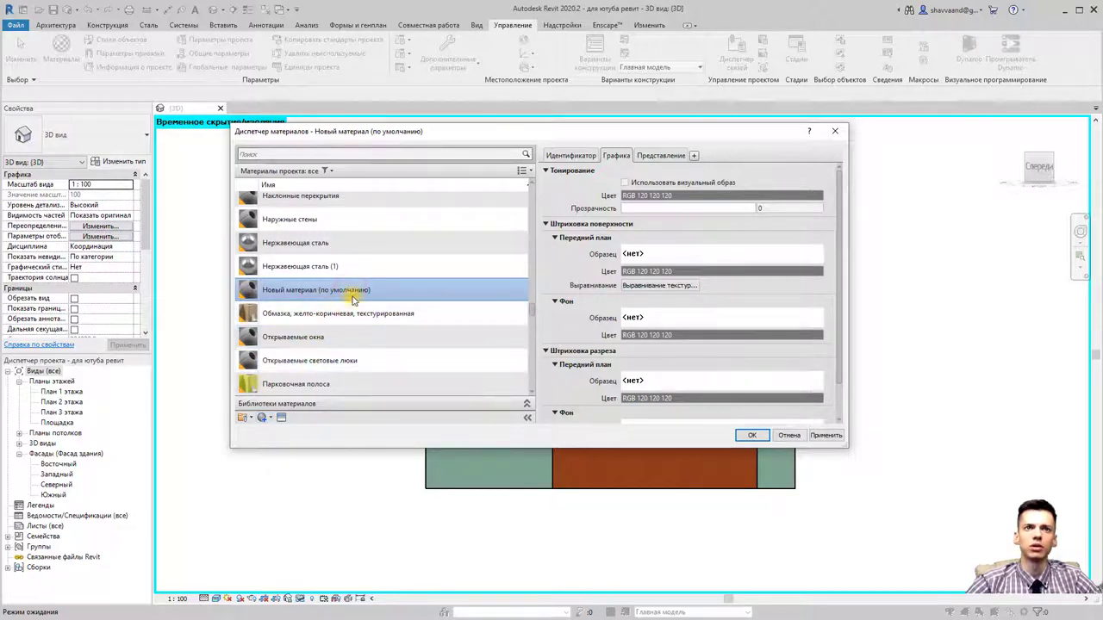
{"action": "right_click", "coordinate": [351, 307]}
{"action": "left_click", "coordinate": [392, 327]}
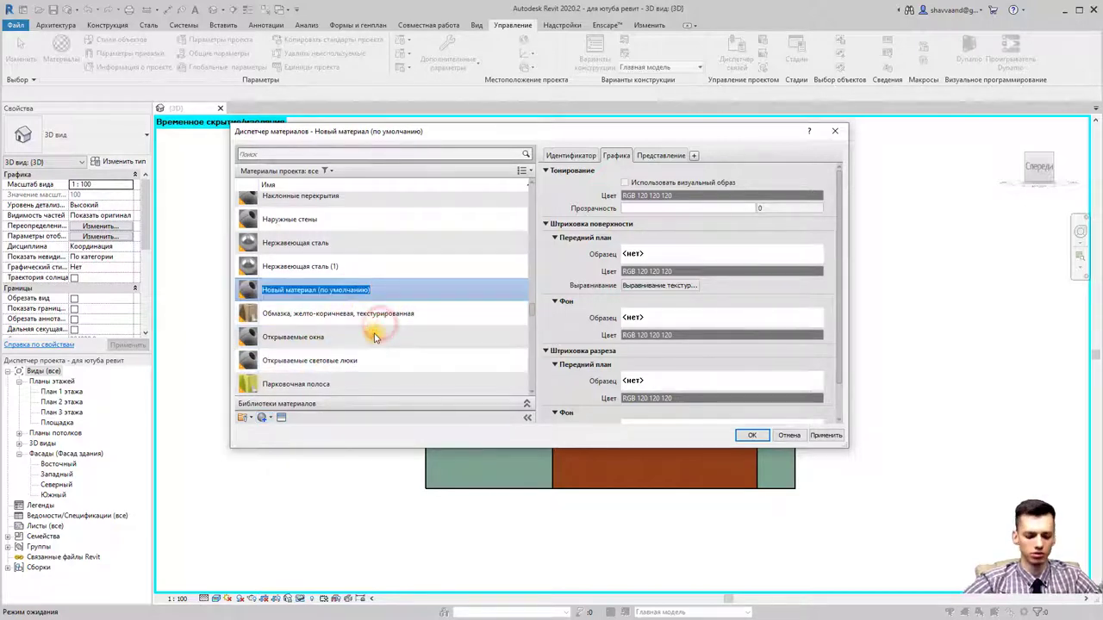
{"action": "type", "text": "дв"}
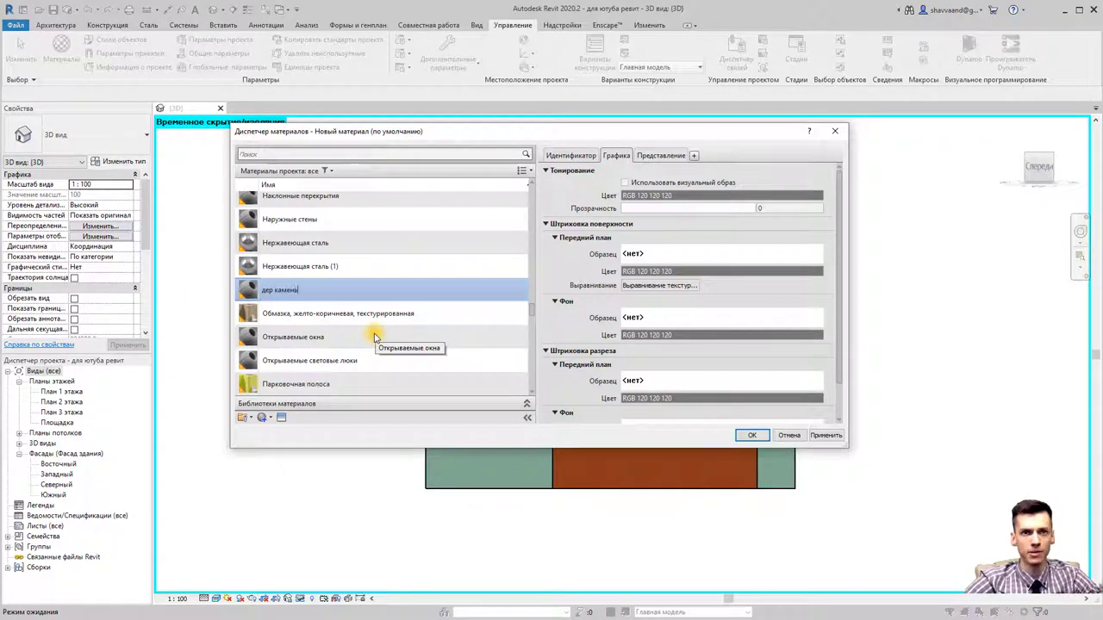
Step: Open the Asset Browser and expand the Камень stone category's assets
{"action": "left_click", "coordinate": [283, 419]}
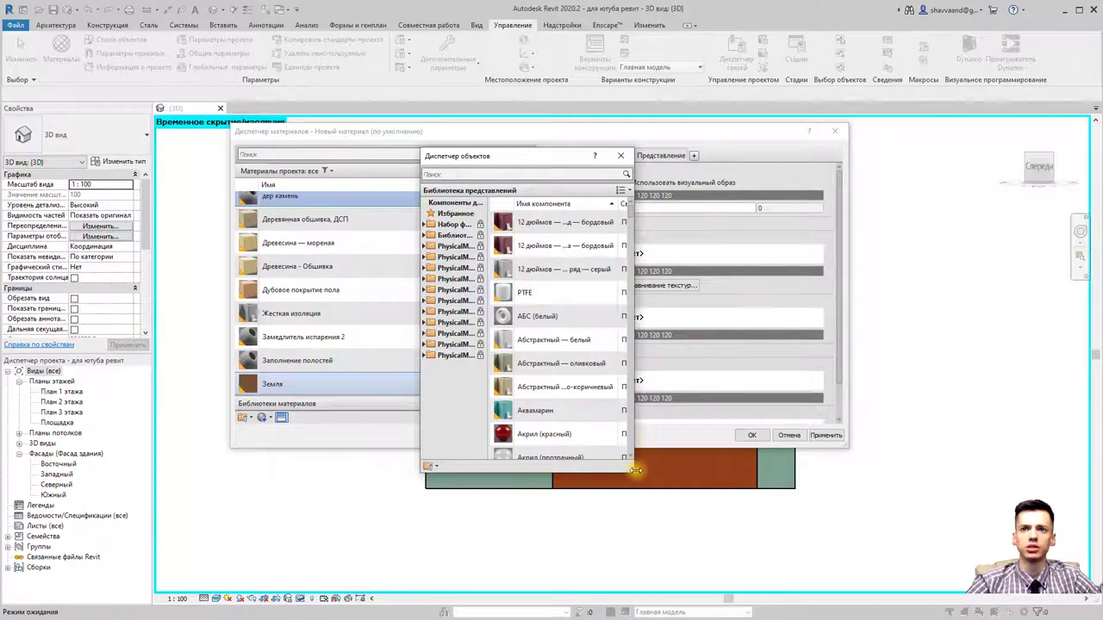
{"action": "left_click_drag", "start_coordinate": [638, 474], "coordinate": [1006, 526]}
{"action": "scroll", "coordinate": [694, 389], "scroll_direction": "down", "scroll_amount": 5}
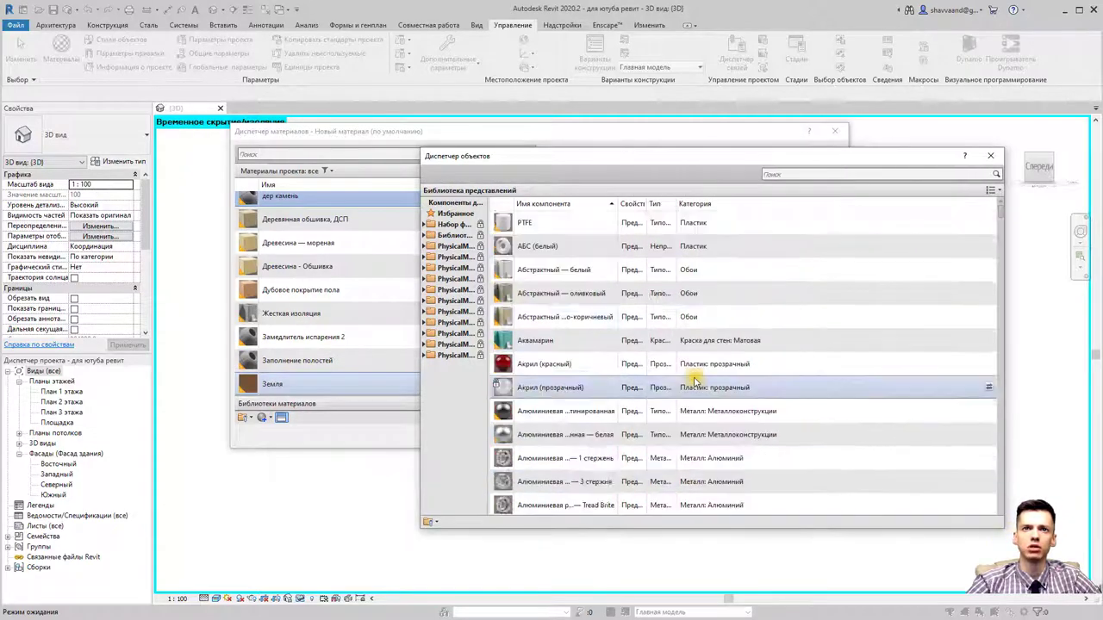
{"action": "scroll", "coordinate": [693, 389], "scroll_direction": "down", "scroll_amount": 3}
{"action": "scroll", "coordinate": [669, 419], "scroll_direction": "down", "scroll_amount": 3}
{"action": "scroll", "coordinate": [664, 371], "scroll_direction": "down", "scroll_amount": 3}
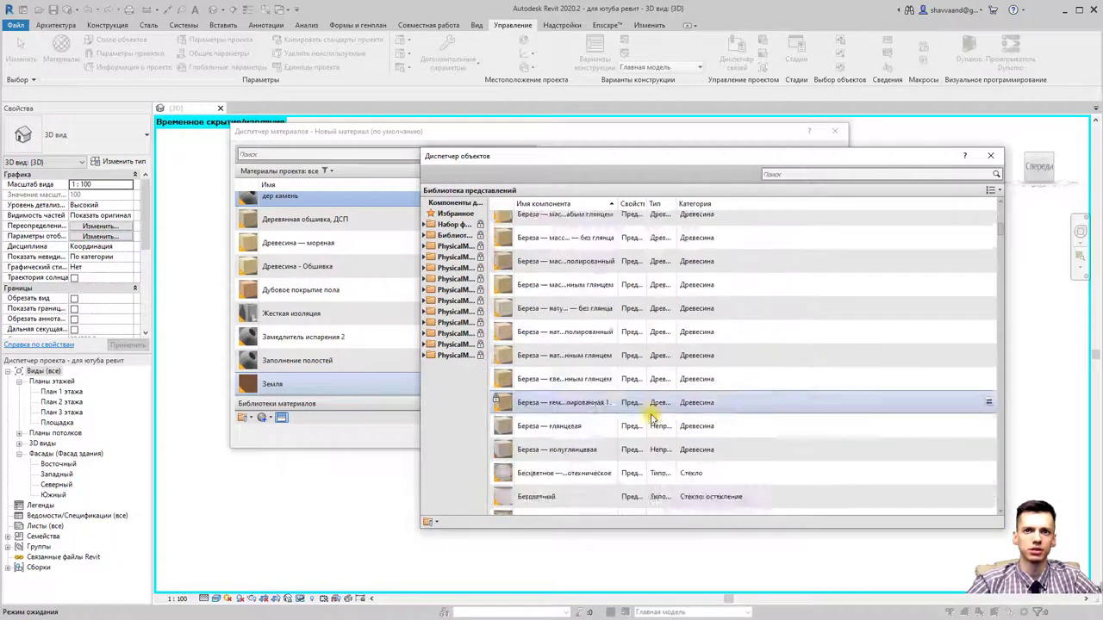
{"action": "scroll", "coordinate": [652, 402], "scroll_direction": "down", "scroll_amount": 3}
{"action": "left_click", "coordinate": [425, 225]}
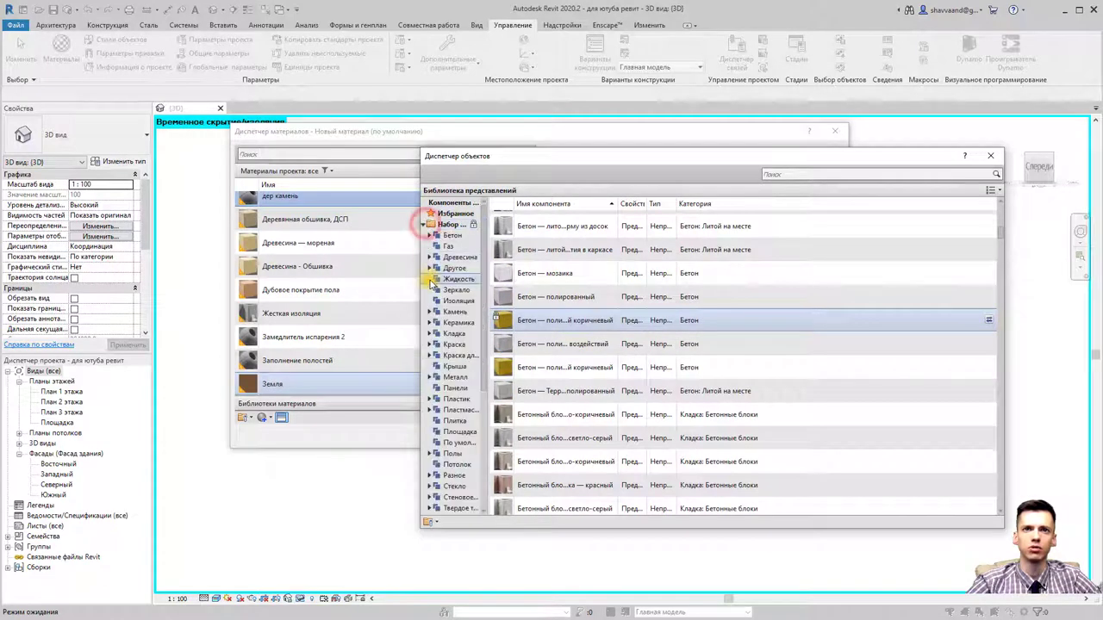
{"action": "left_click", "coordinate": [429, 311]}
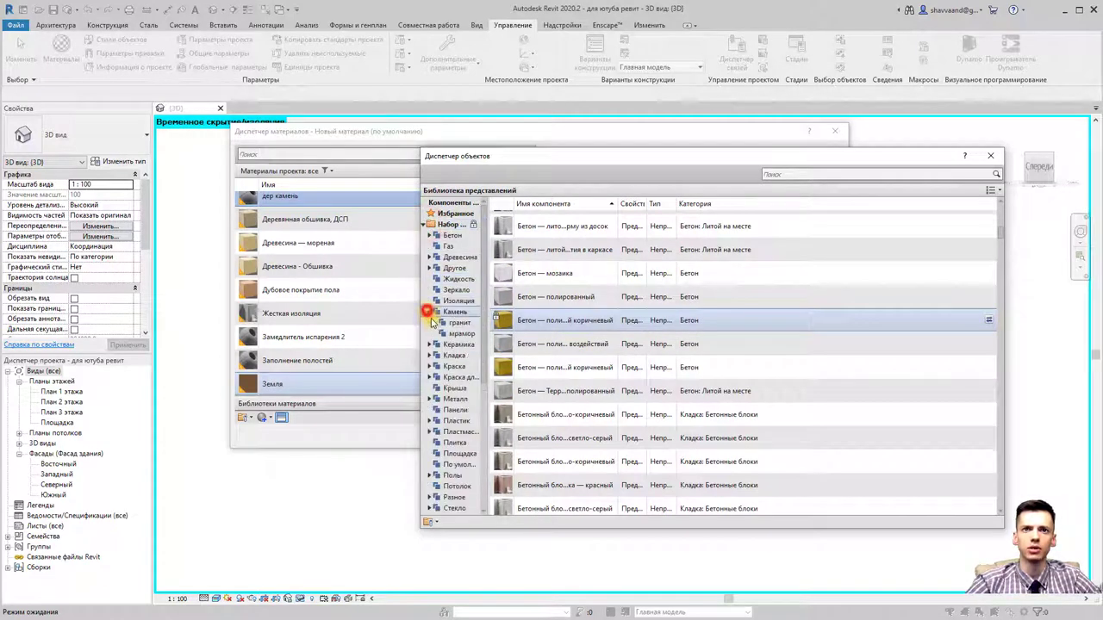
{"action": "left_click", "coordinate": [445, 323]}
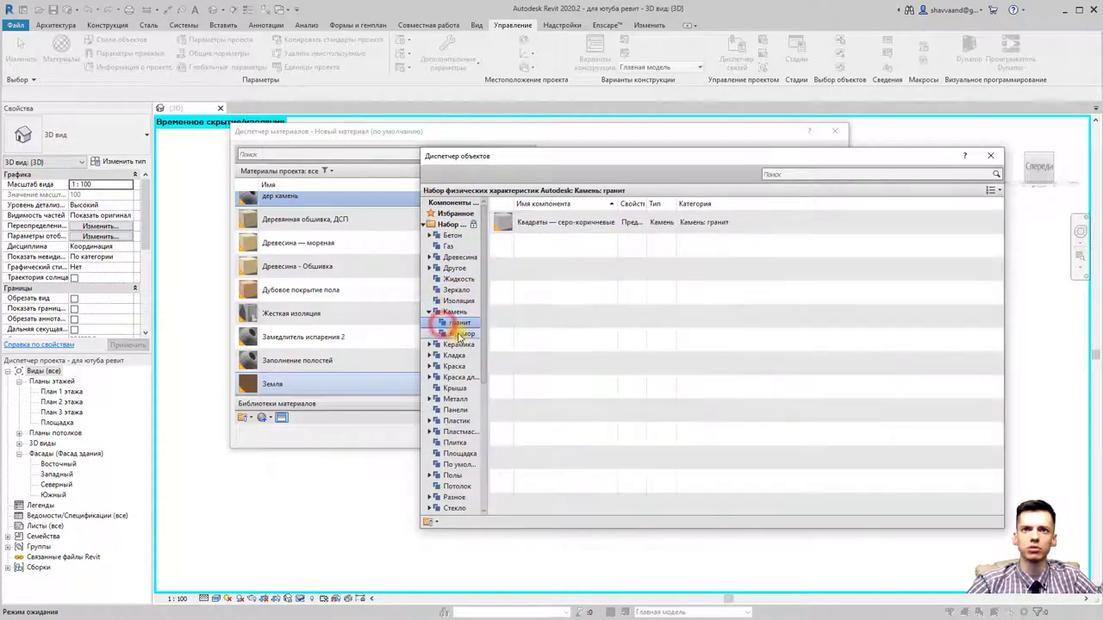
Step: Replace the appearance with the white marble 'С грубой полировкой — белый' and close the browser
{"action": "left_click", "coordinate": [553, 224]}
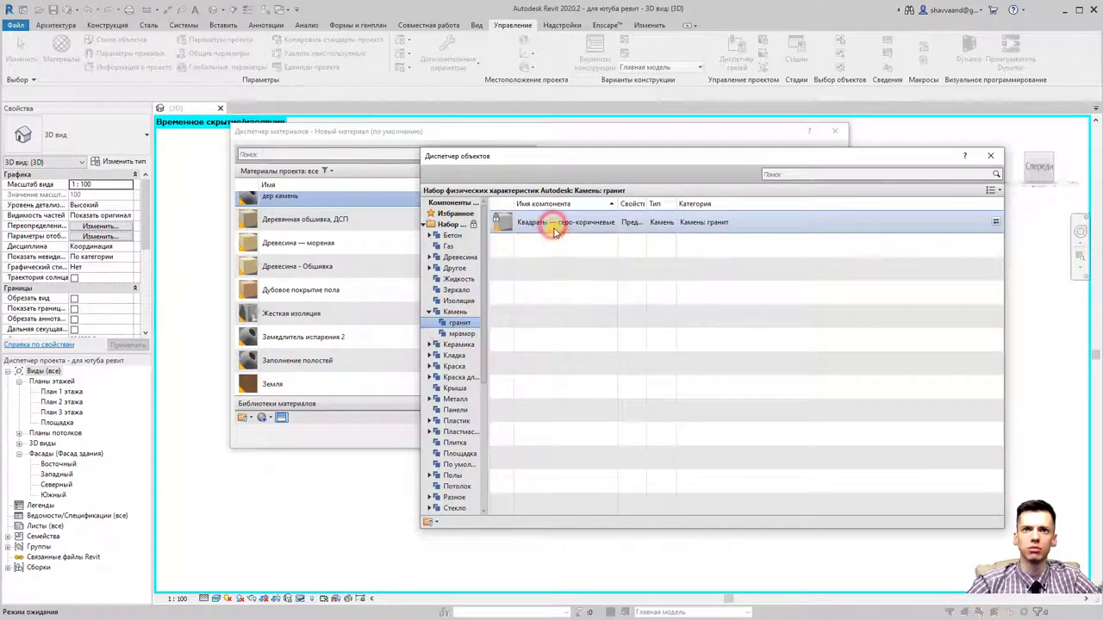
{"action": "left_click", "coordinate": [454, 334]}
{"action": "left_click", "coordinate": [551, 224]}
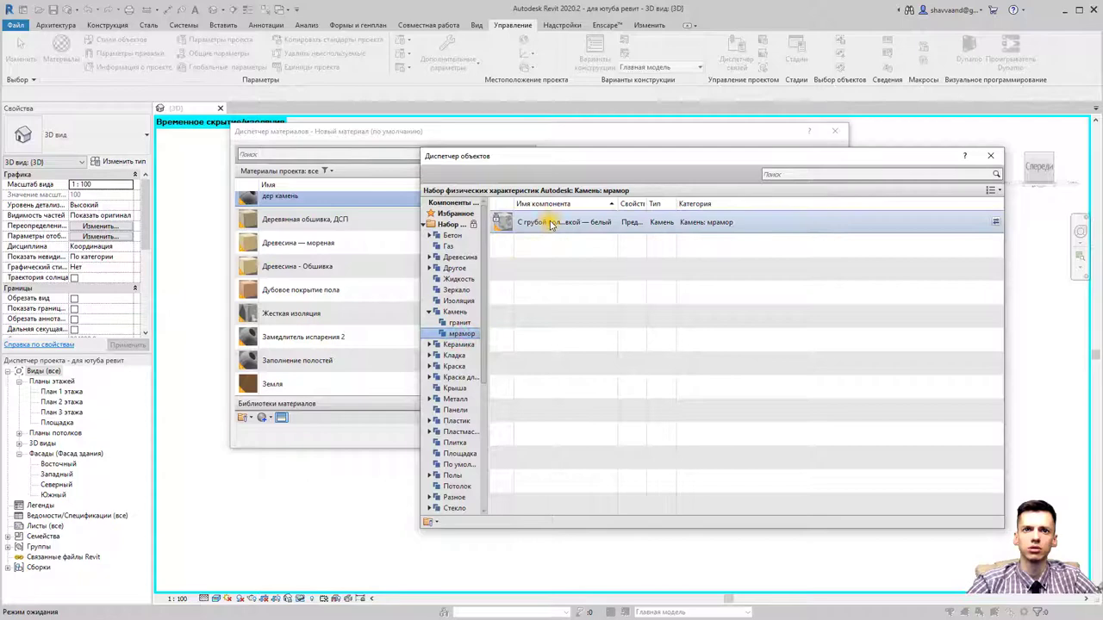
{"action": "left_click", "coordinate": [995, 224]}
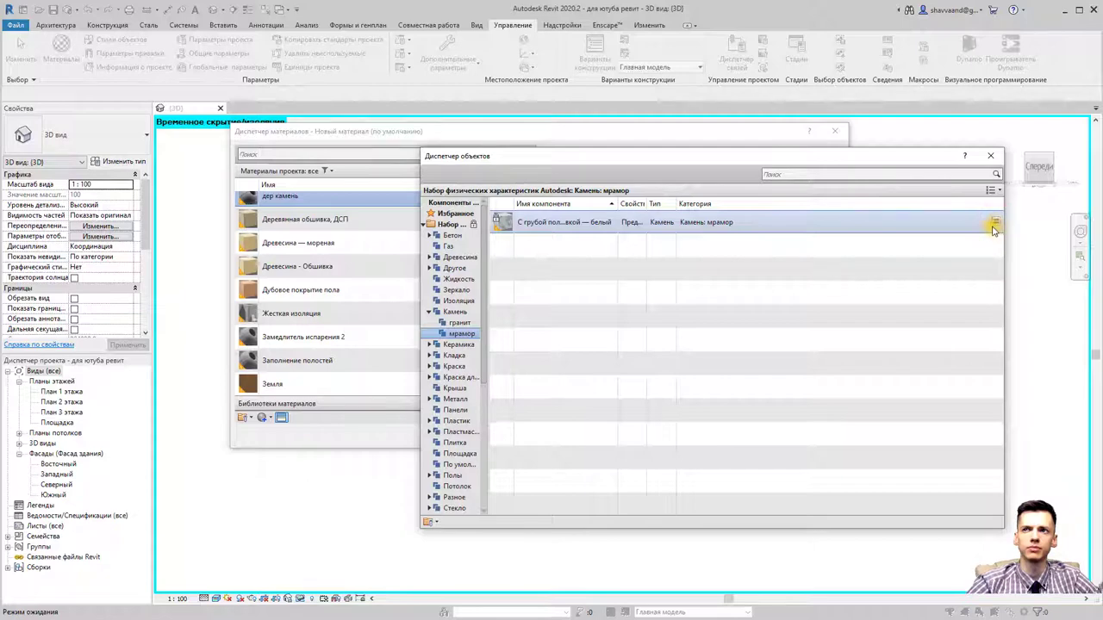
{"action": "left_click", "coordinate": [990, 156]}
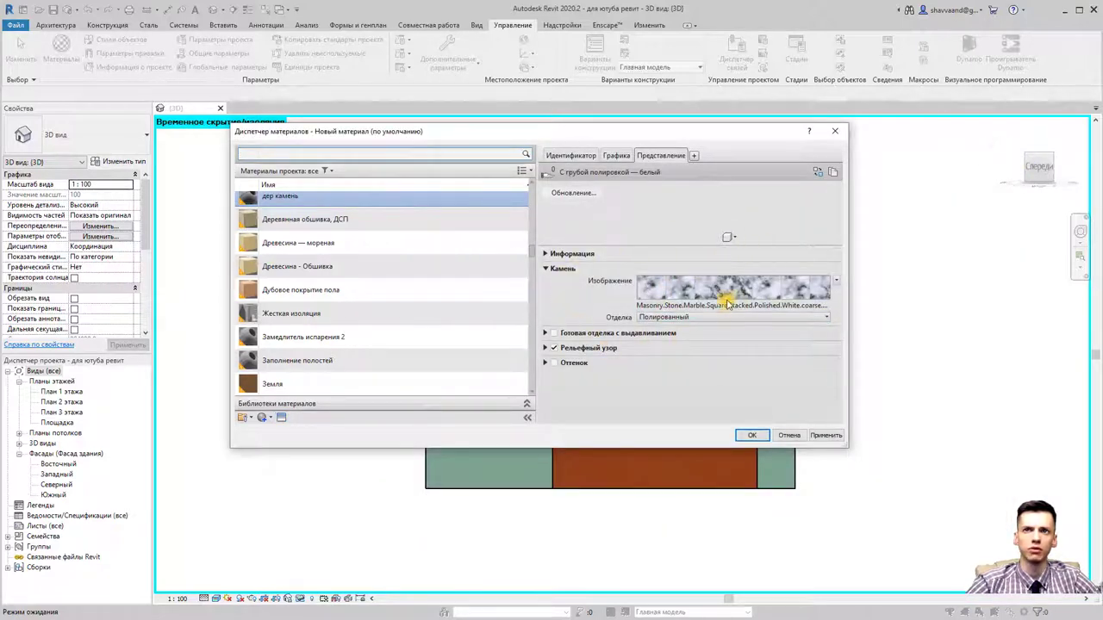
Step: Confirm the Material Browser, select the wall and start a Paint search, then cancel it
{"action": "left_click", "coordinate": [751, 436]}
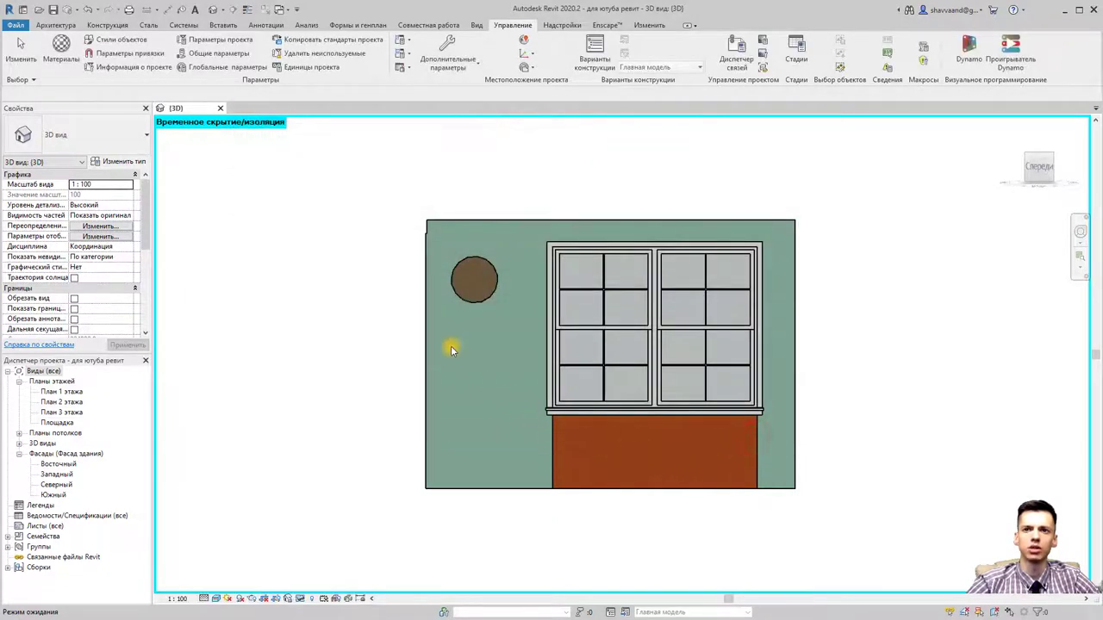
{"action": "left_click", "coordinate": [55, 24]}
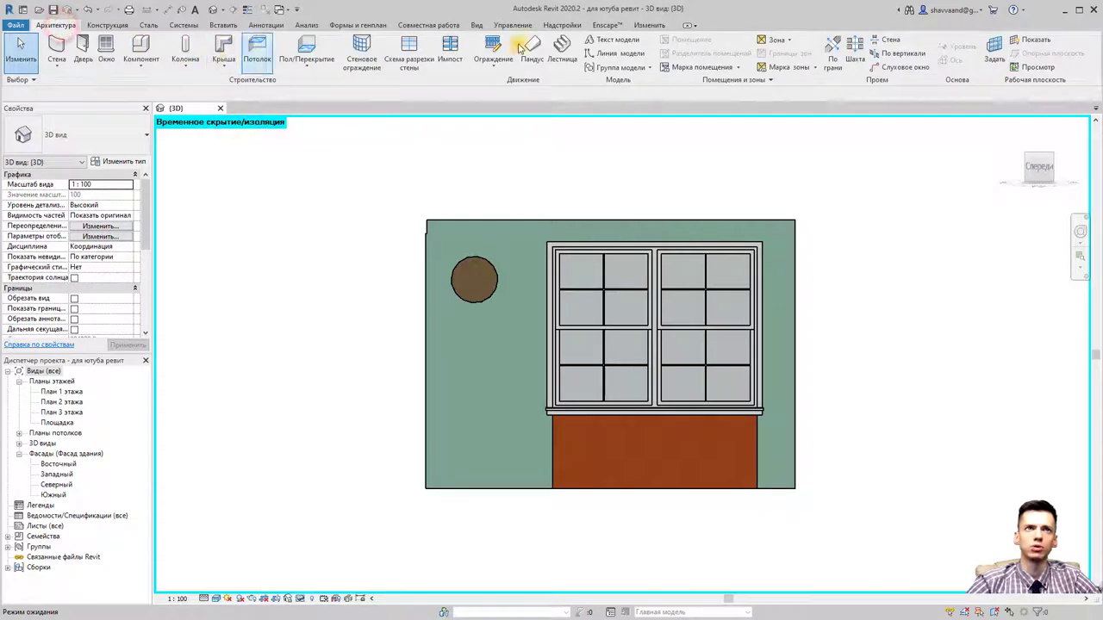
{"action": "left_click", "coordinate": [585, 219]}
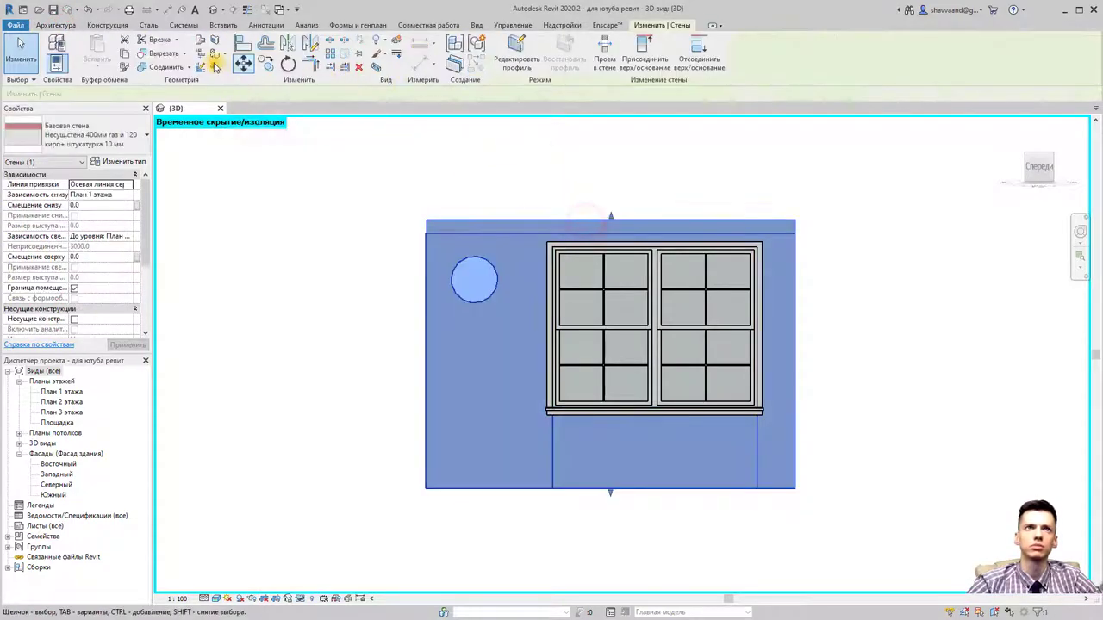
{"action": "left_click", "coordinate": [216, 53]}
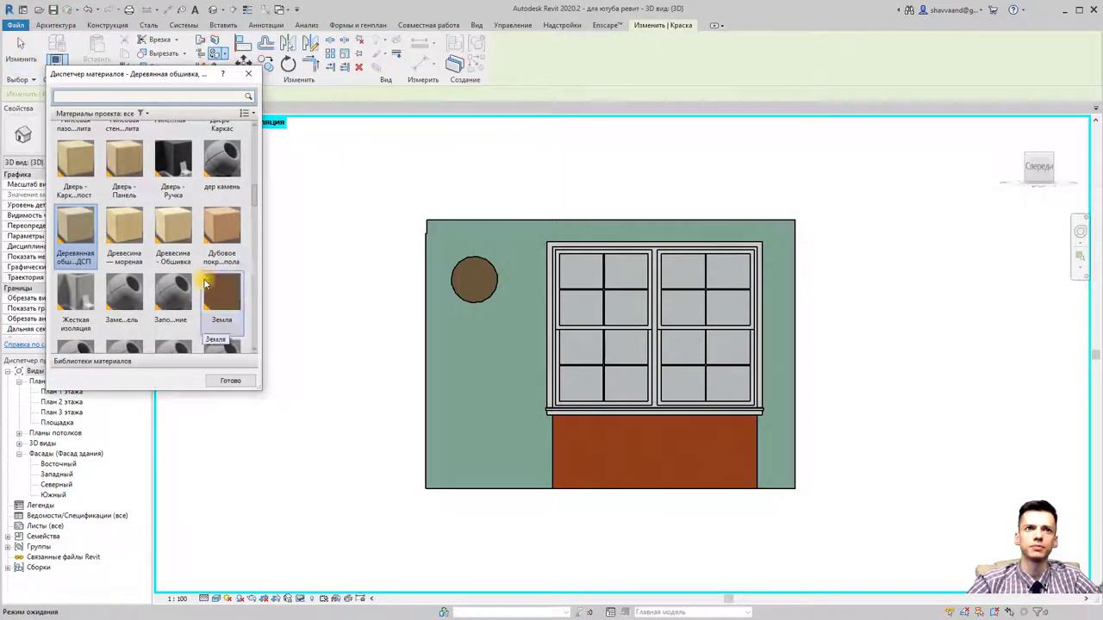
{"action": "scroll", "coordinate": [205, 276], "scroll_direction": "down", "scroll_amount": 5}
{"action": "scroll", "coordinate": [207, 259], "scroll_direction": "down", "scroll_amount": 1}
{"action": "scroll", "coordinate": [206, 255], "scroll_direction": "up", "scroll_amount": 1}
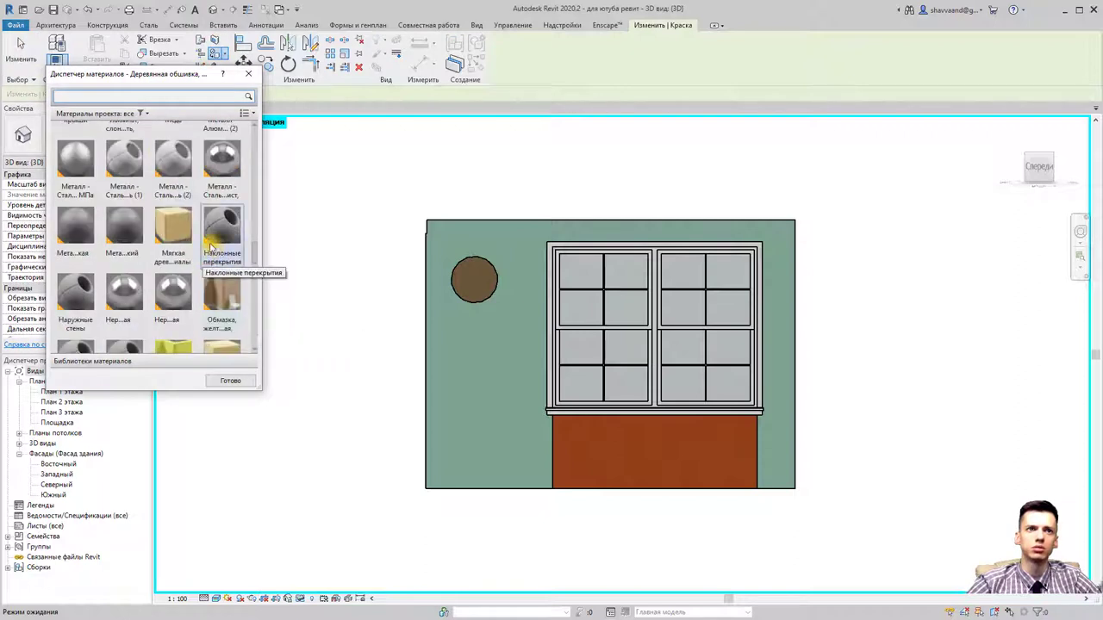
{"action": "scroll", "coordinate": [211, 247], "scroll_direction": "up", "scroll_amount": 1}
{"action": "left_click", "coordinate": [104, 96]}
{"action": "type", "text": "ч"}
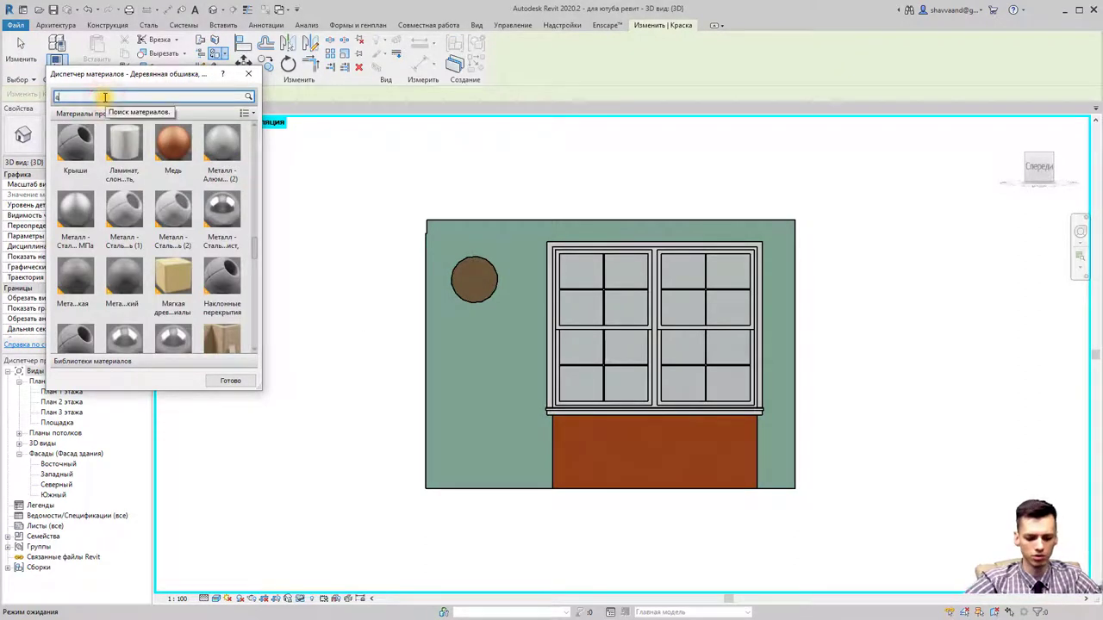
{"action": "key", "text": "Escape"}
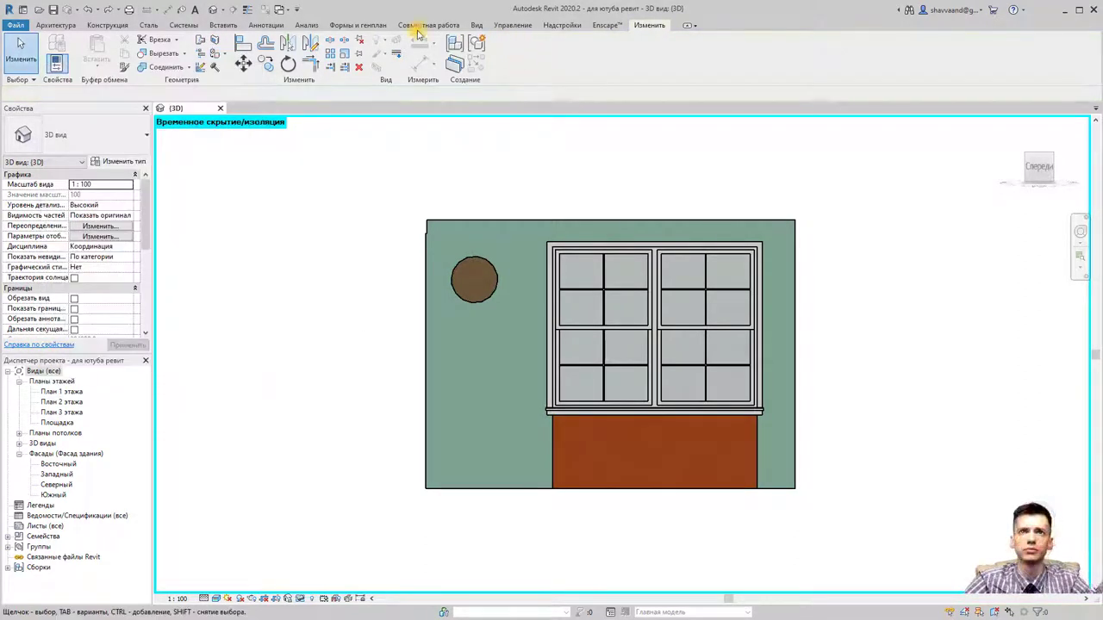
Step: Paint the panel below the window with дер камень and finish painting
{"action": "left_click", "coordinate": [217, 56]}
{"action": "left_click", "coordinate": [120, 98]}
{"action": "type", "text": "де"}
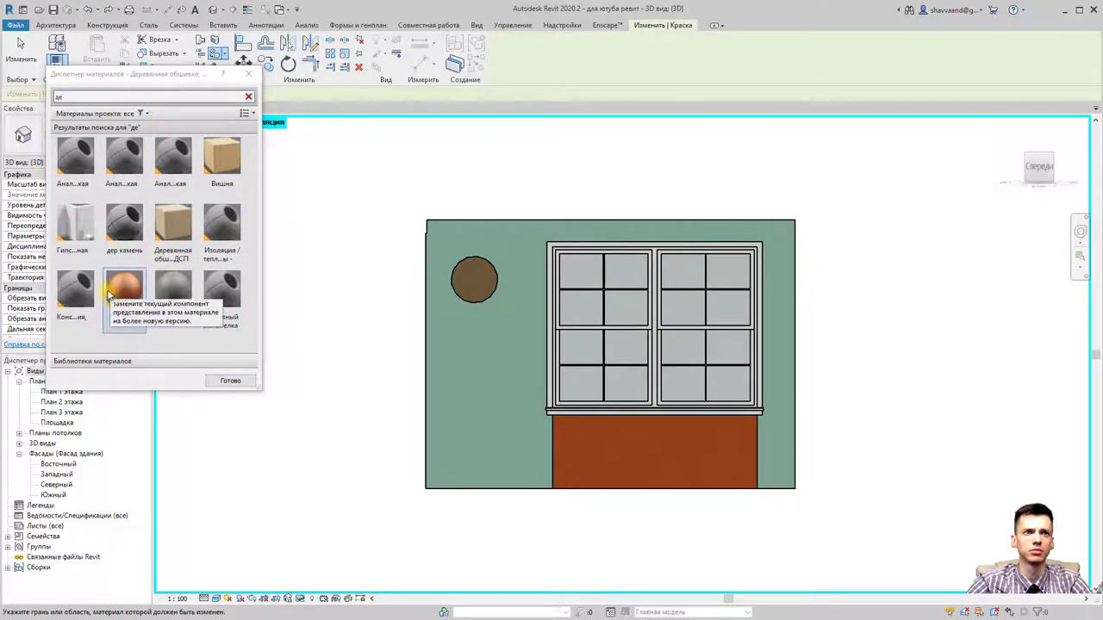
{"action": "left_click", "coordinate": [129, 237]}
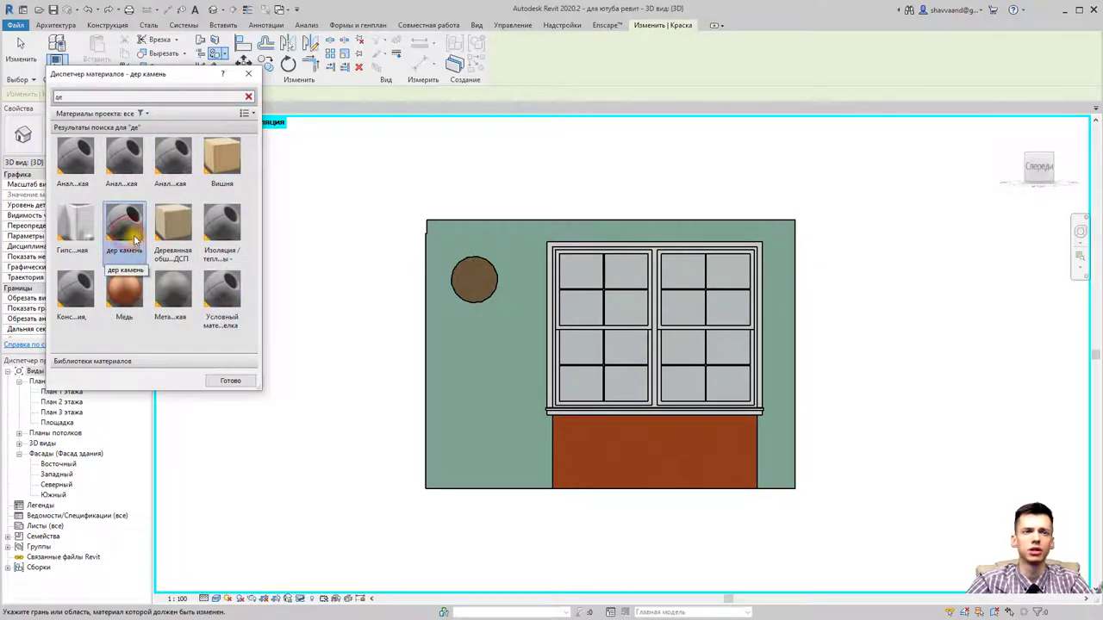
{"action": "left_click", "coordinate": [581, 441]}
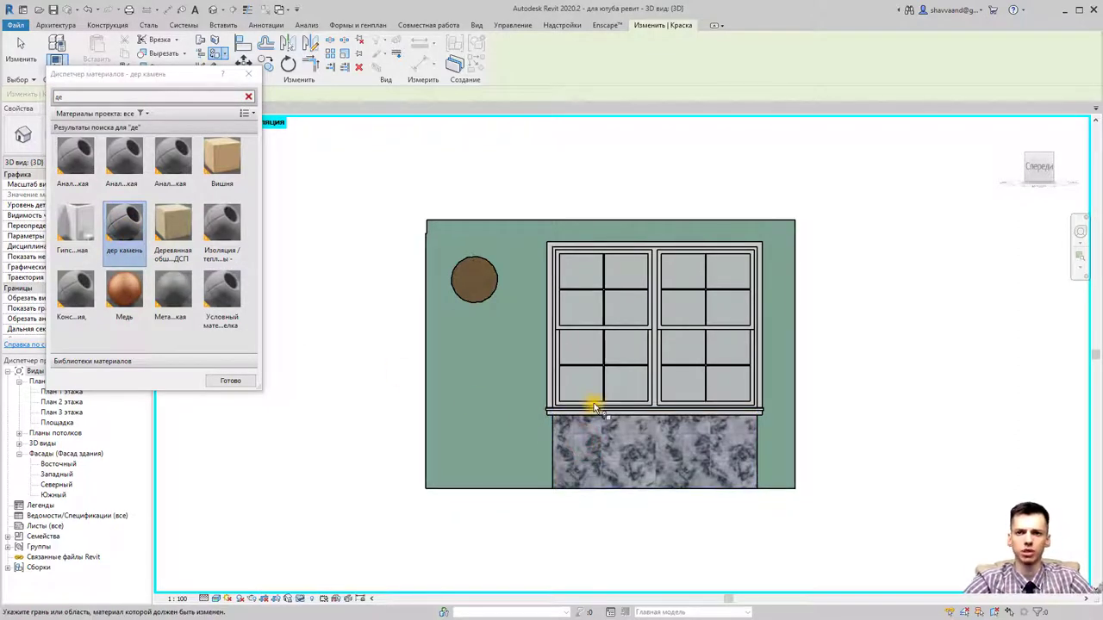
{"action": "left_click", "coordinate": [230, 380]}
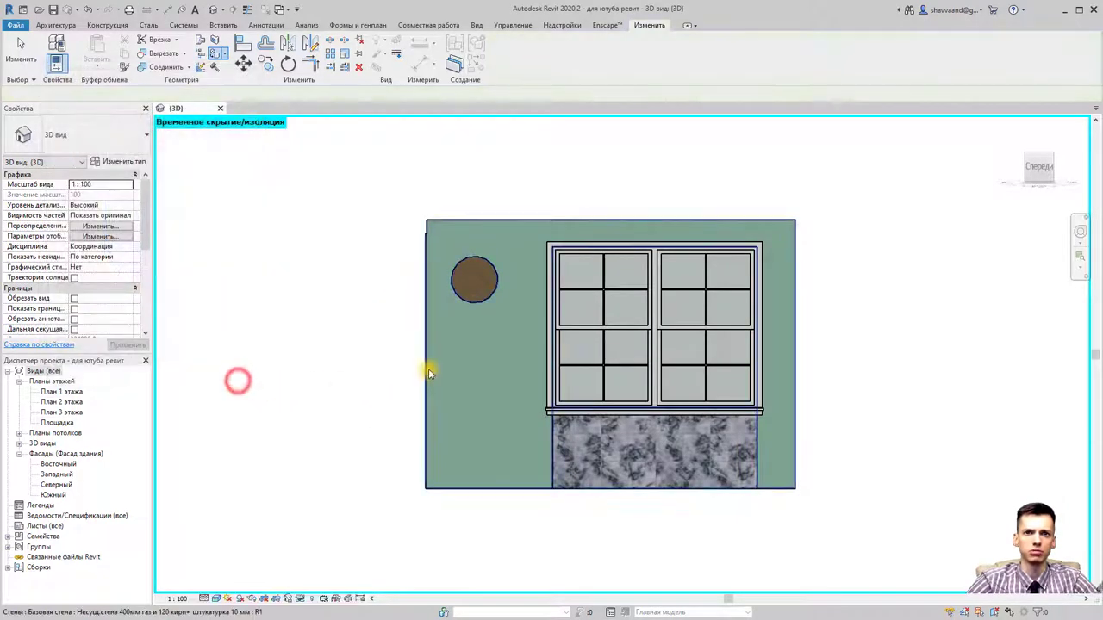
Step: Uncheck Tint on the wall's Штукатурка layer material and confirm all the wall type dialogs
{"action": "left_click", "coordinate": [429, 370]}
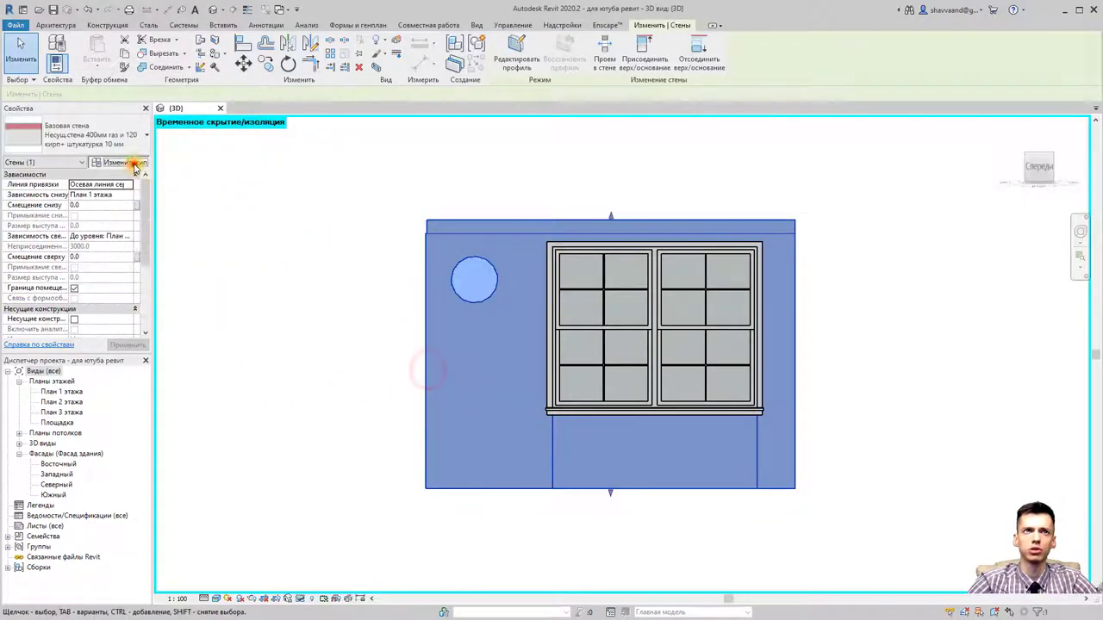
{"action": "left_click", "coordinate": [125, 162]}
{"action": "left_click", "coordinate": [558, 191]}
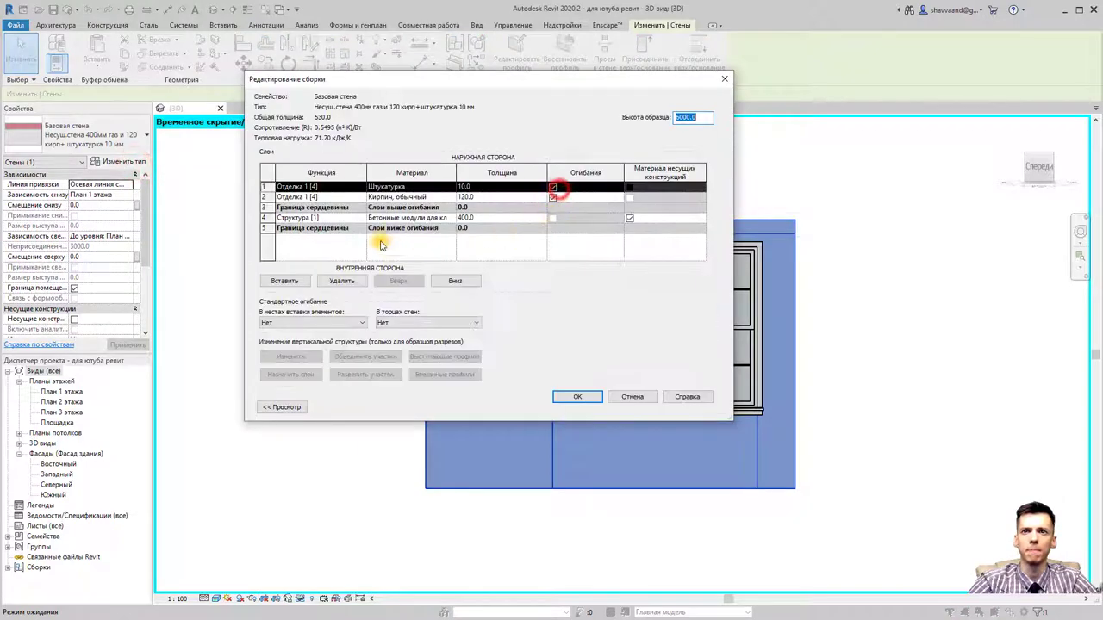
{"action": "left_click", "coordinate": [451, 186]}
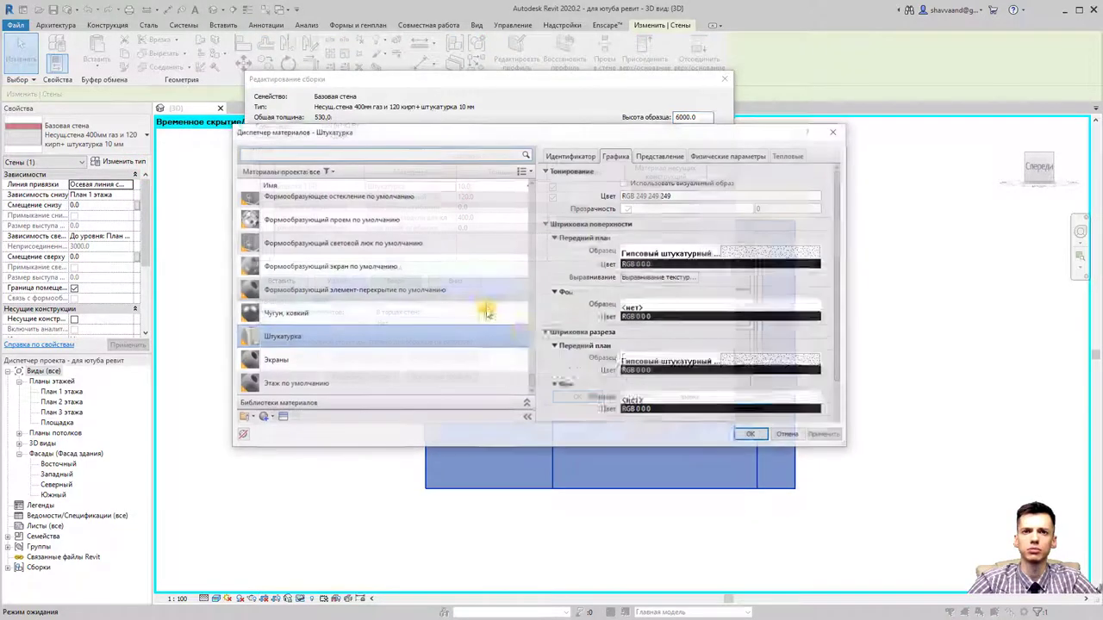
{"action": "left_click", "coordinate": [679, 157]}
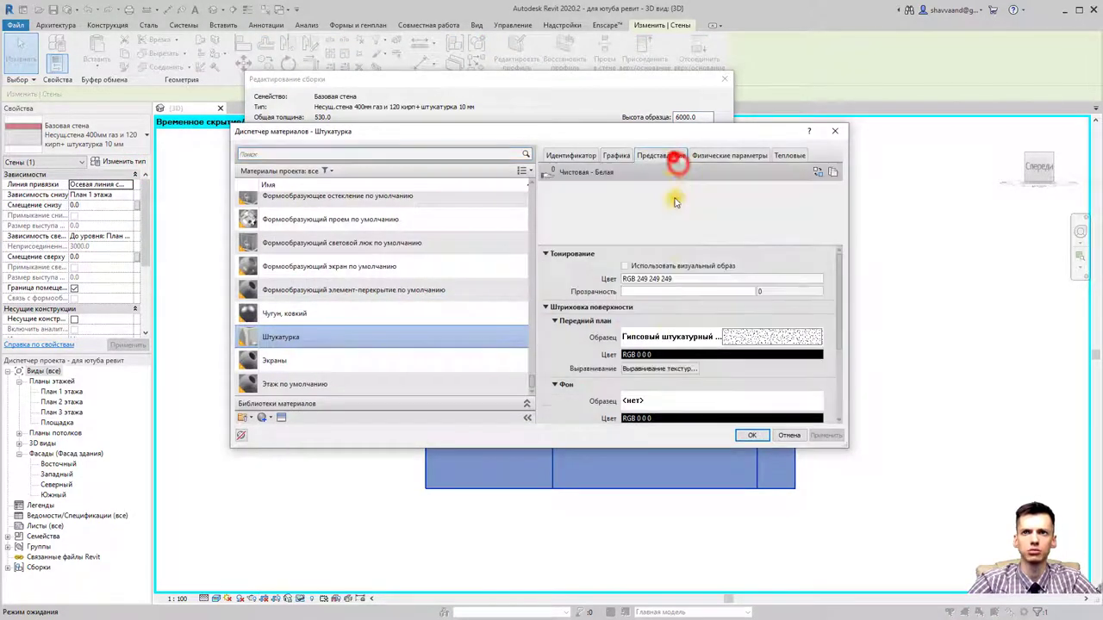
{"action": "scroll", "coordinate": [603, 379], "scroll_direction": "down", "scroll_amount": 1}
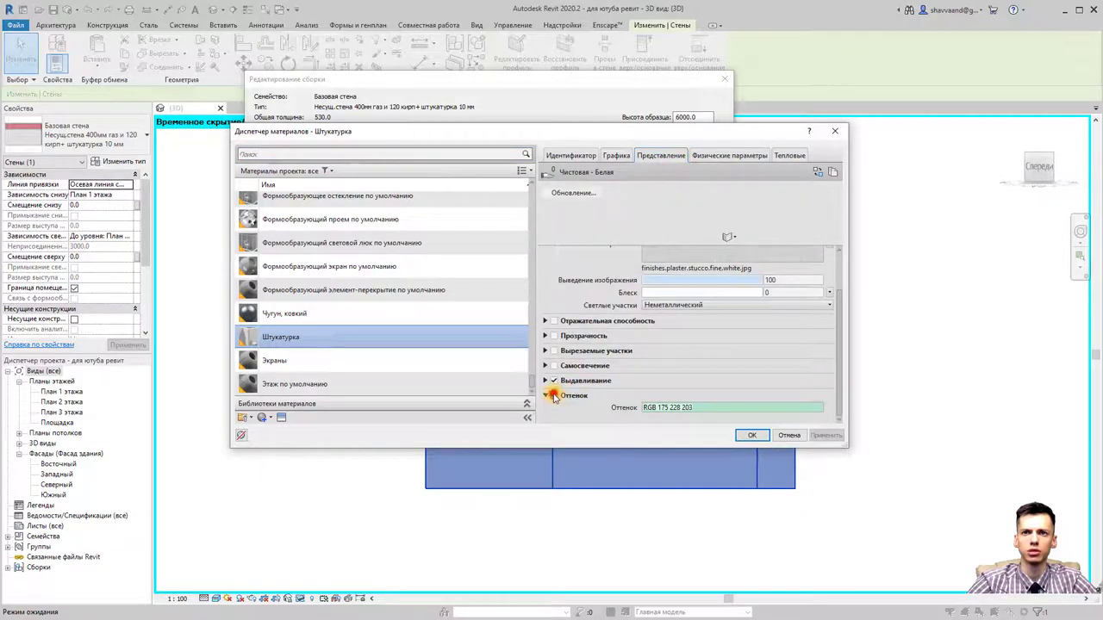
{"action": "left_click", "coordinate": [825, 435]}
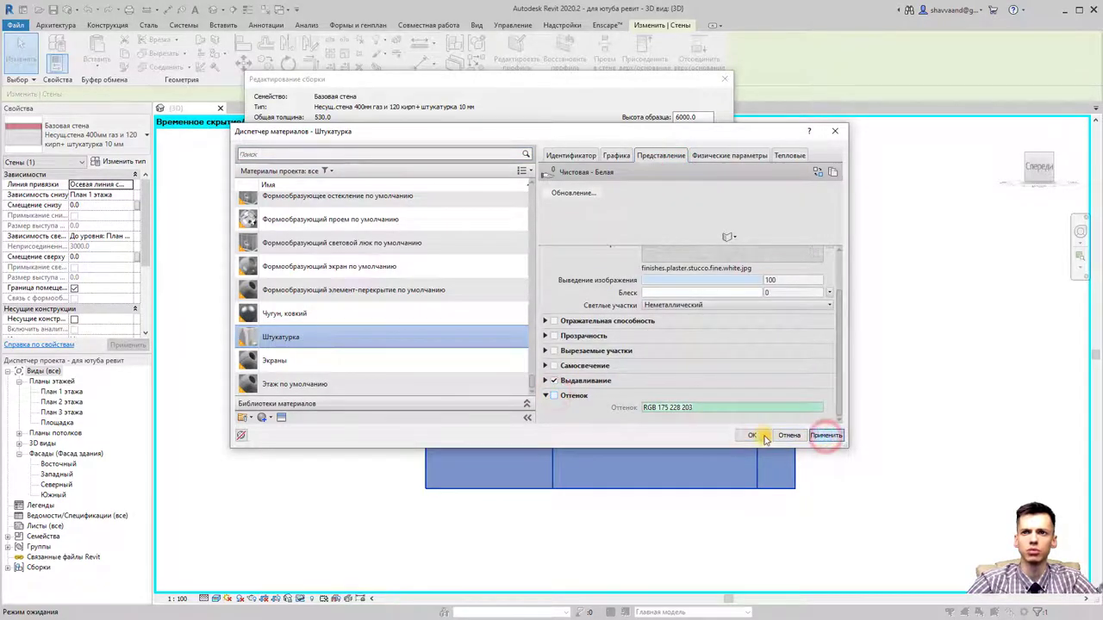
{"action": "left_click", "coordinate": [751, 436]}
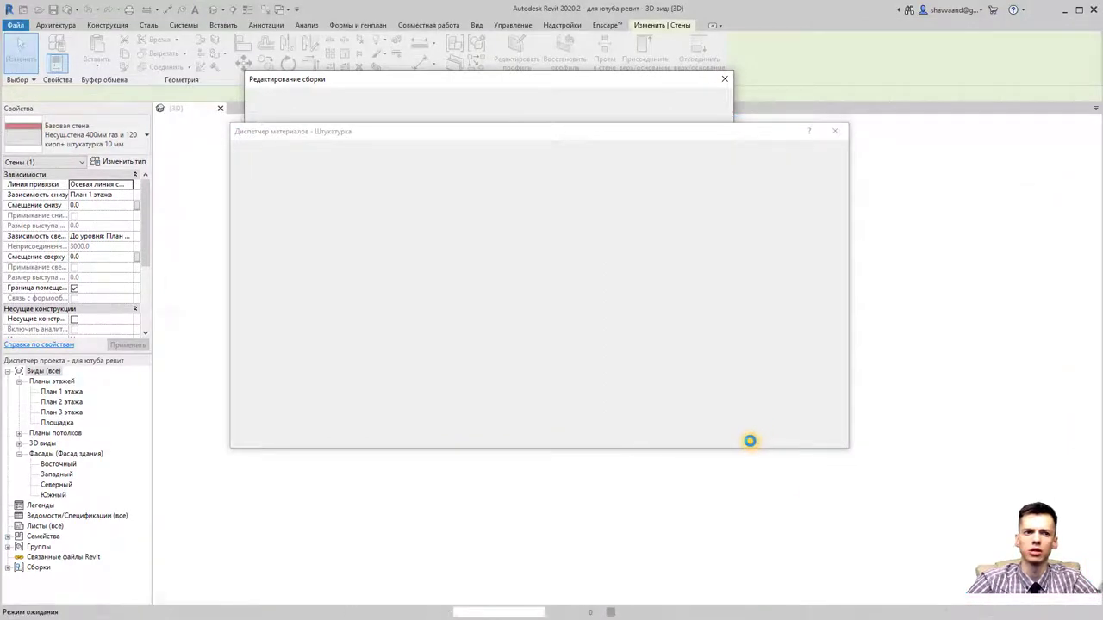
{"action": "left_click", "coordinate": [755, 436]}
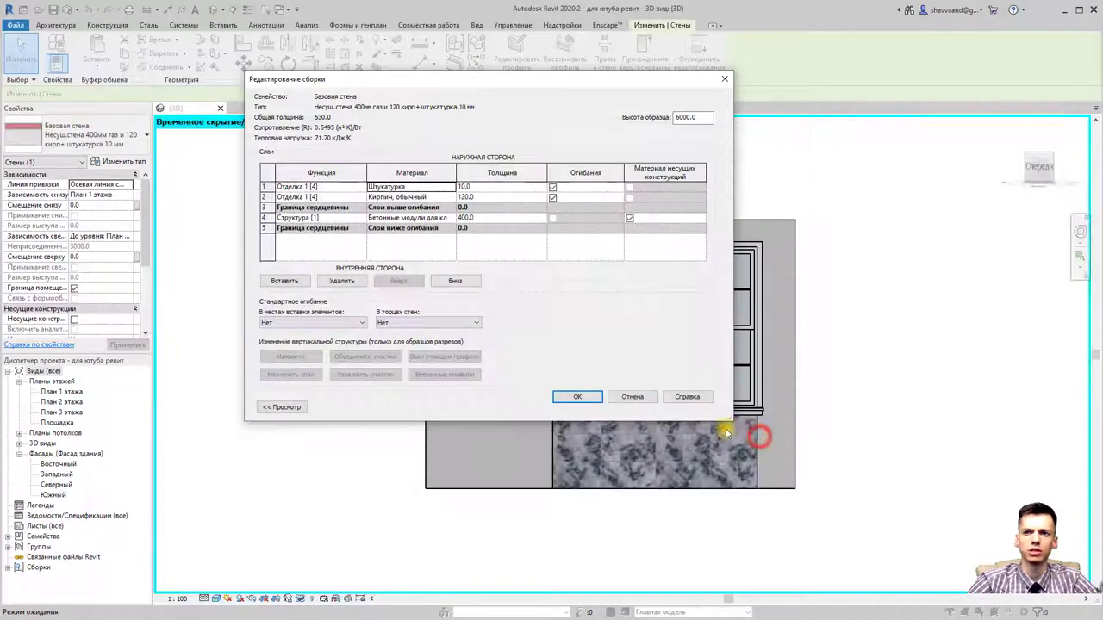
{"action": "left_click", "coordinate": [577, 396]}
{"action": "left_click", "coordinate": [578, 402]}
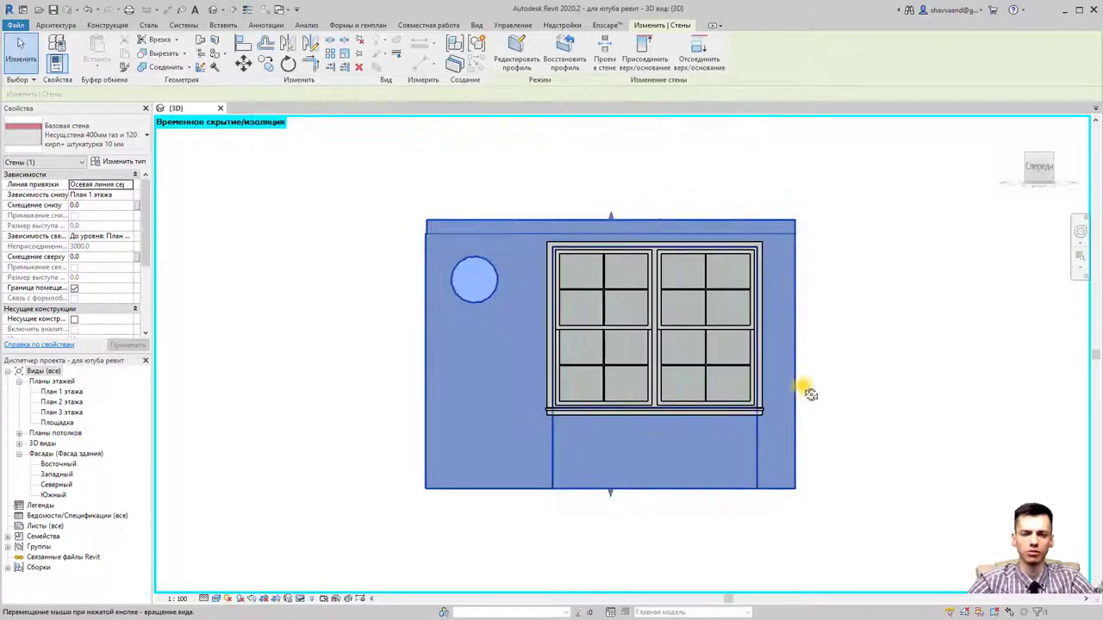
Step: Reset temporary isolation and orbit out to view the whole house from the front
{"action": "middle_click_drag", "start_coordinate": [805, 387], "coordinate": [887, 450], "text": "shift"}
{"action": "left_click", "coordinate": [887, 452]}
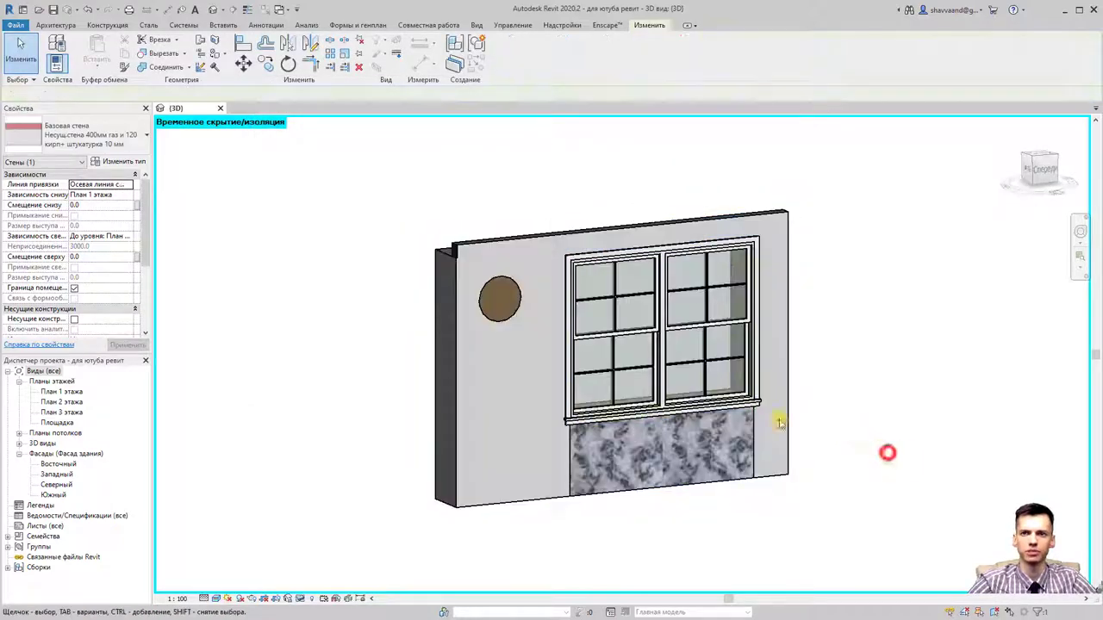
{"action": "left_click", "coordinate": [321, 596]}
{"action": "left_click", "coordinate": [314, 579]}
{"action": "scroll", "coordinate": [829, 335], "scroll_direction": "down", "scroll_amount": 3}
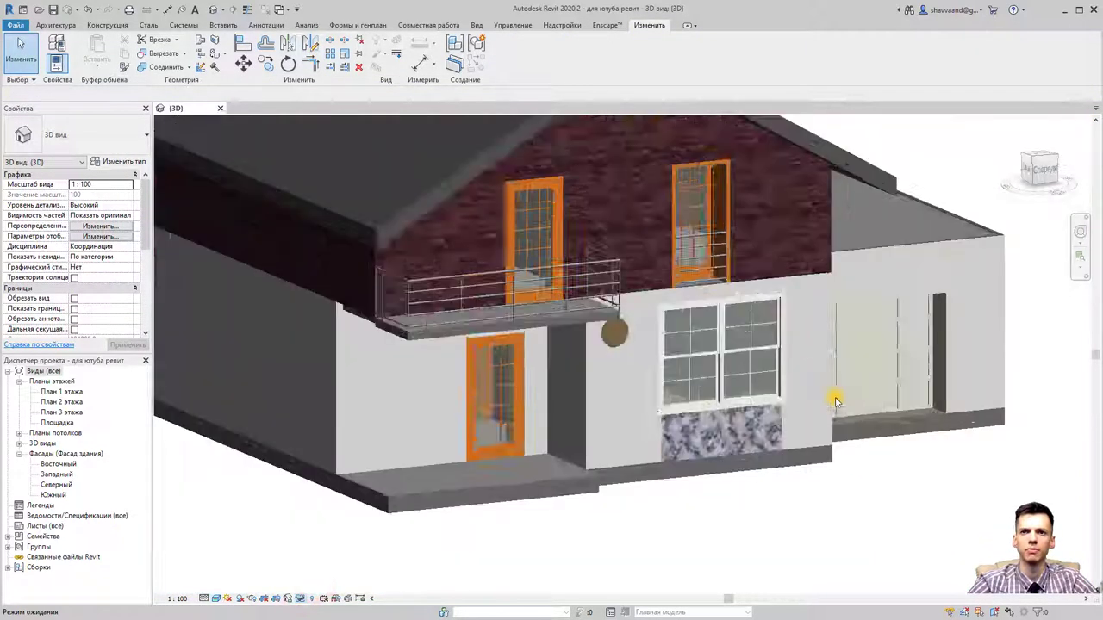
{"action": "scroll", "coordinate": [837, 394], "scroll_direction": "down", "scroll_amount": 2}
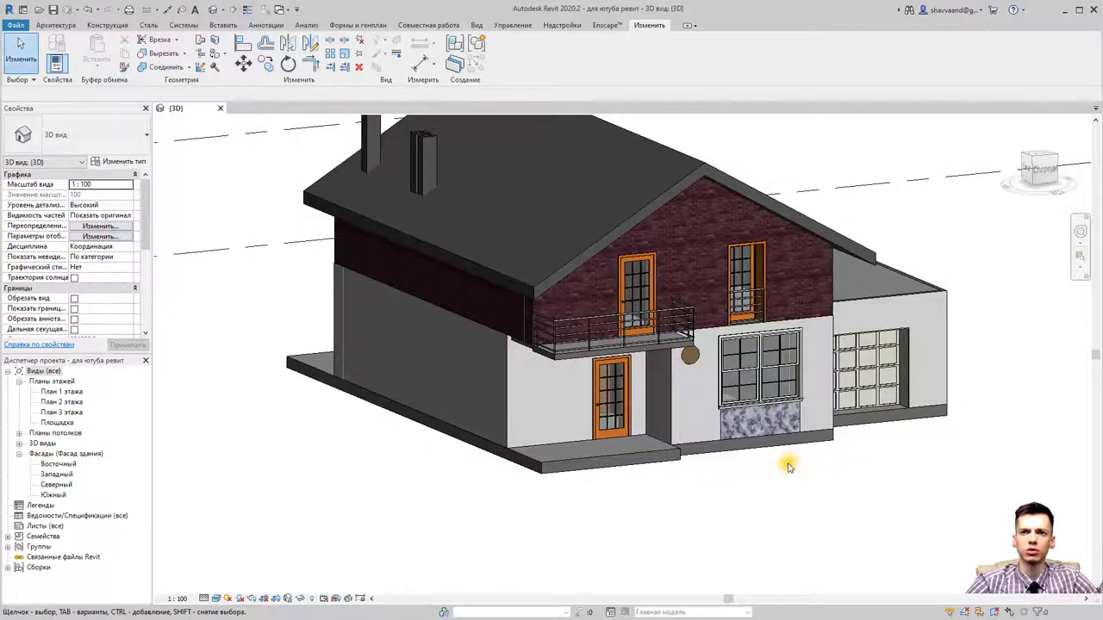
{"action": "middle_click_drag", "start_coordinate": [789, 463], "coordinate": [712, 466], "text": "shift"}
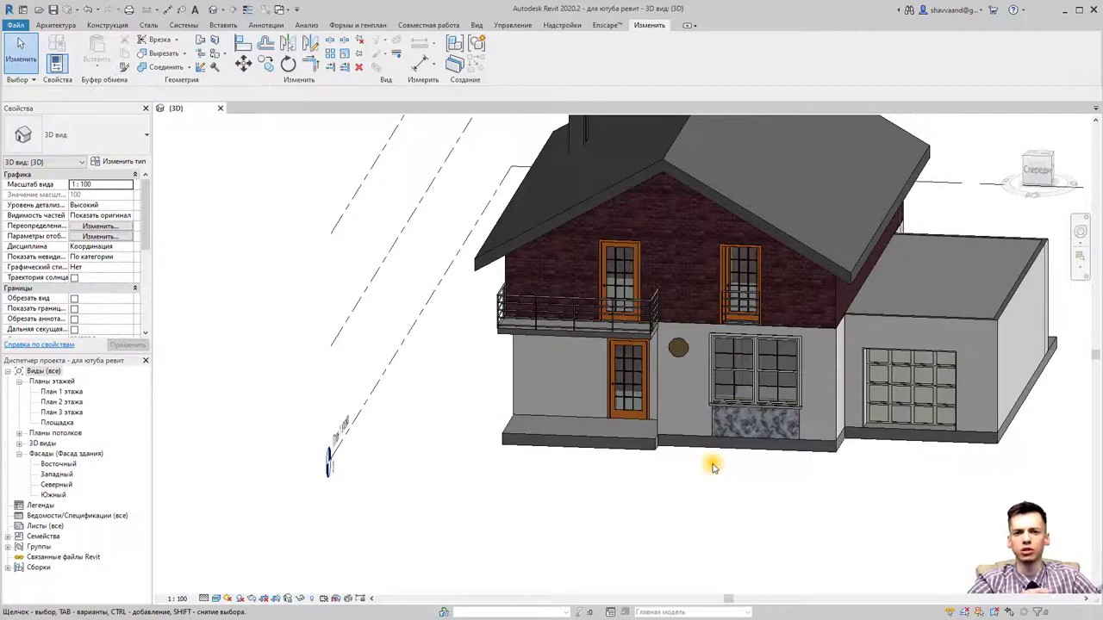